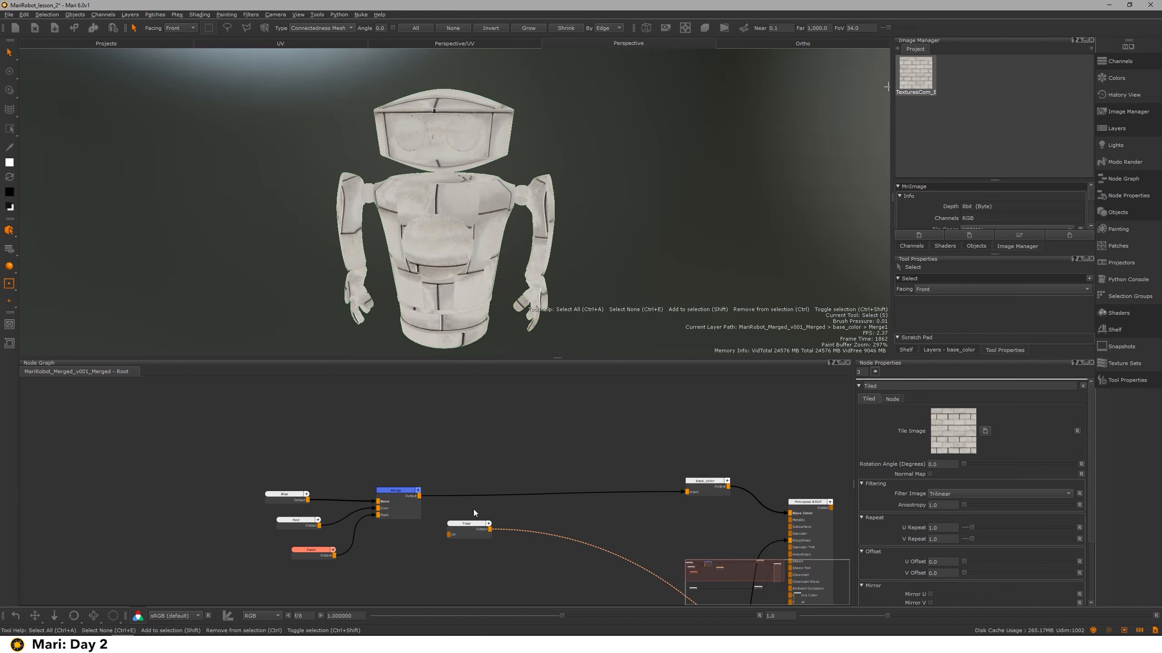
key(Tab)
text(tiled)
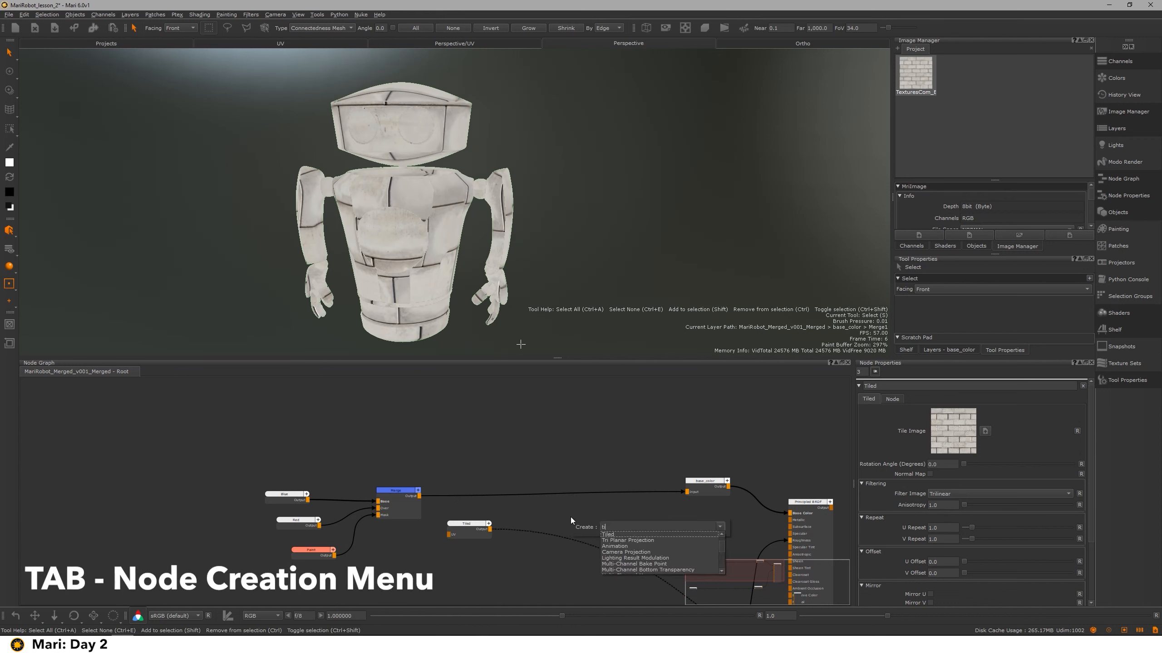
key(Return)
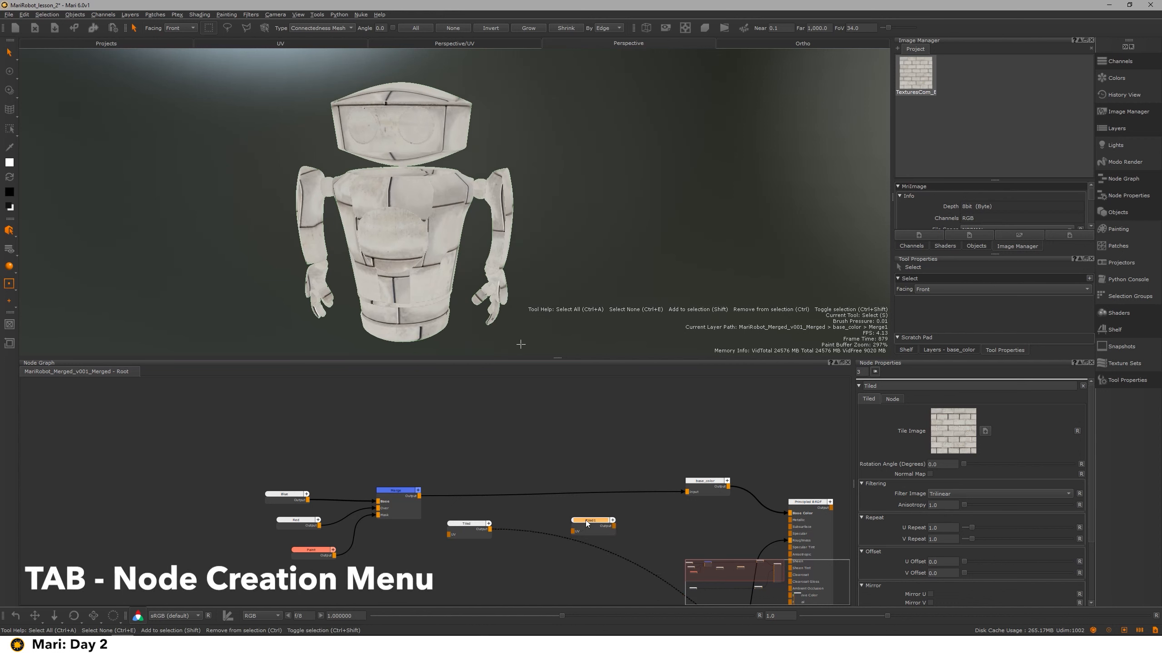
click(572, 520)
drag(914, 68, 953, 431)
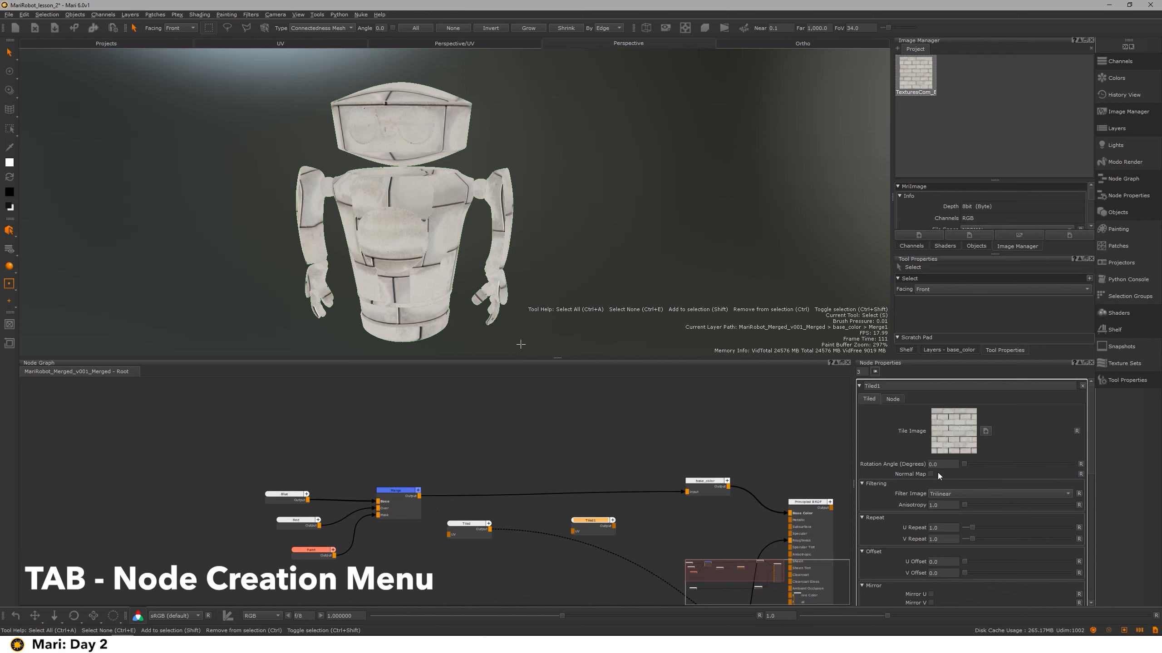
key(Delete)
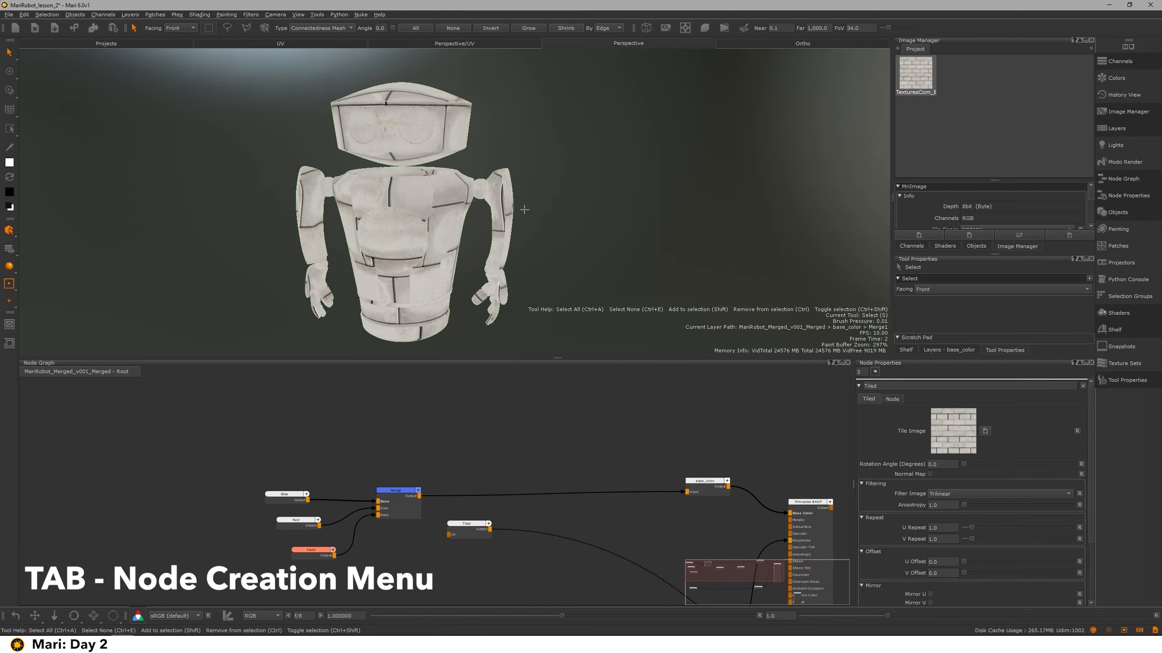
Show the model beside its UV layout and set the Tiled node's U Repeat and V Repeat to 4
click(468, 45)
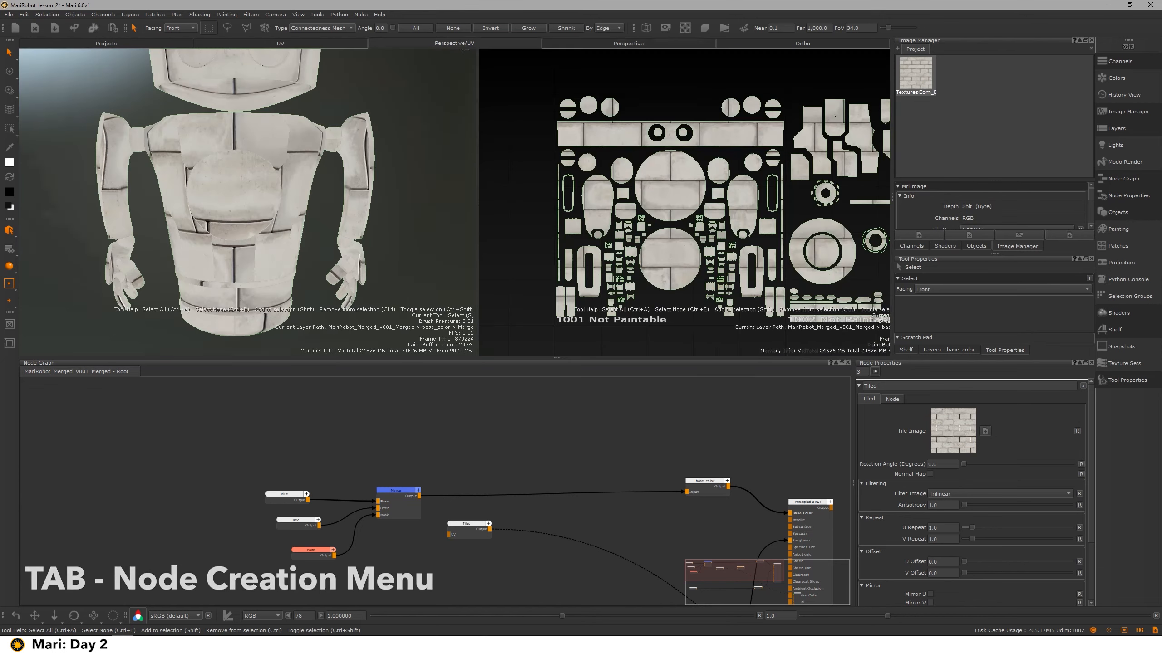
alt+middle_drag(656, 201, 678, 291)
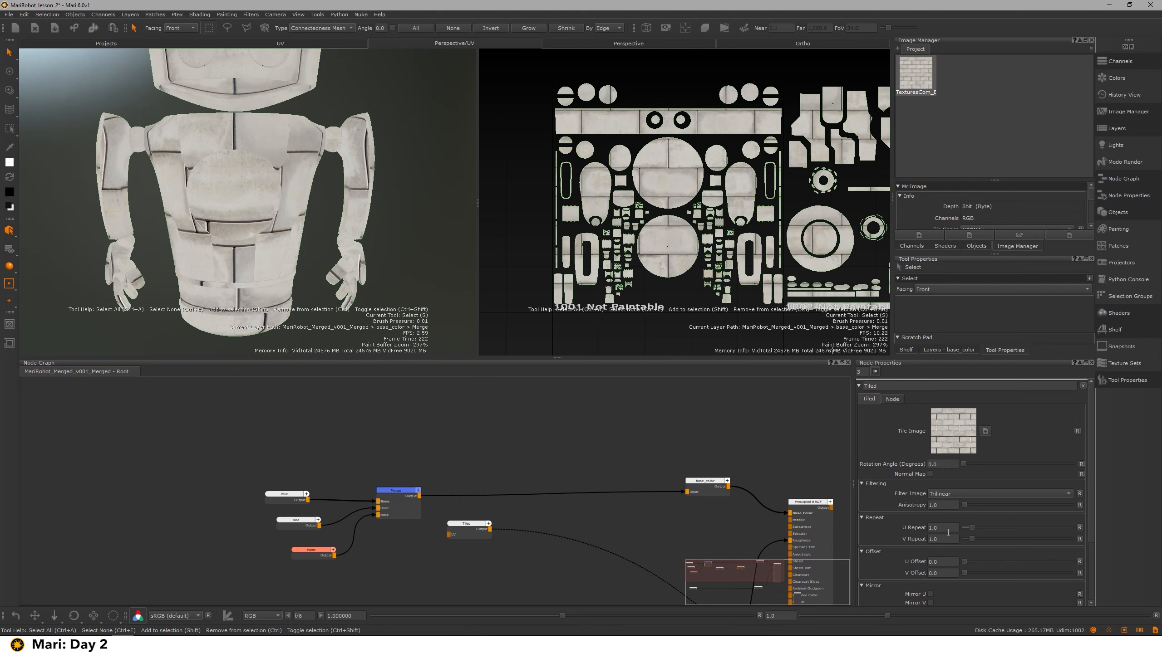
click(947, 529)
text(4)
key(Tab)
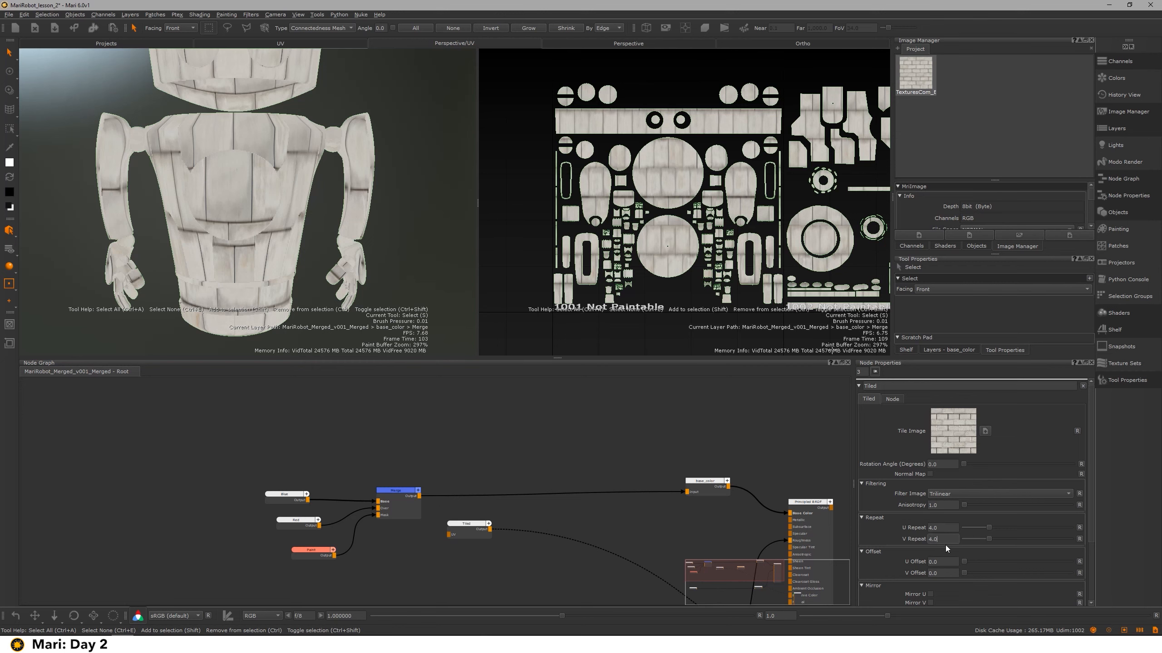
text(4.0)
key(Return)
alt+drag(320, 165, 351, 156)
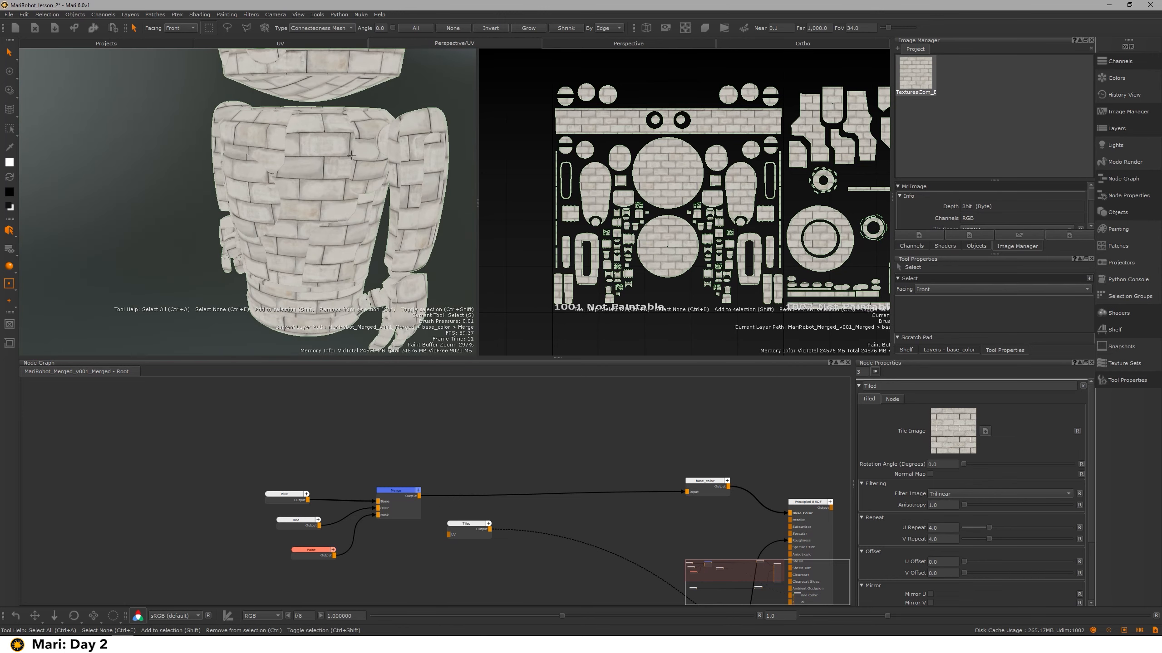
Try rotating the tiled bricks to about 87 degrees, and reset the rotation angle
drag(964, 464, 989, 464)
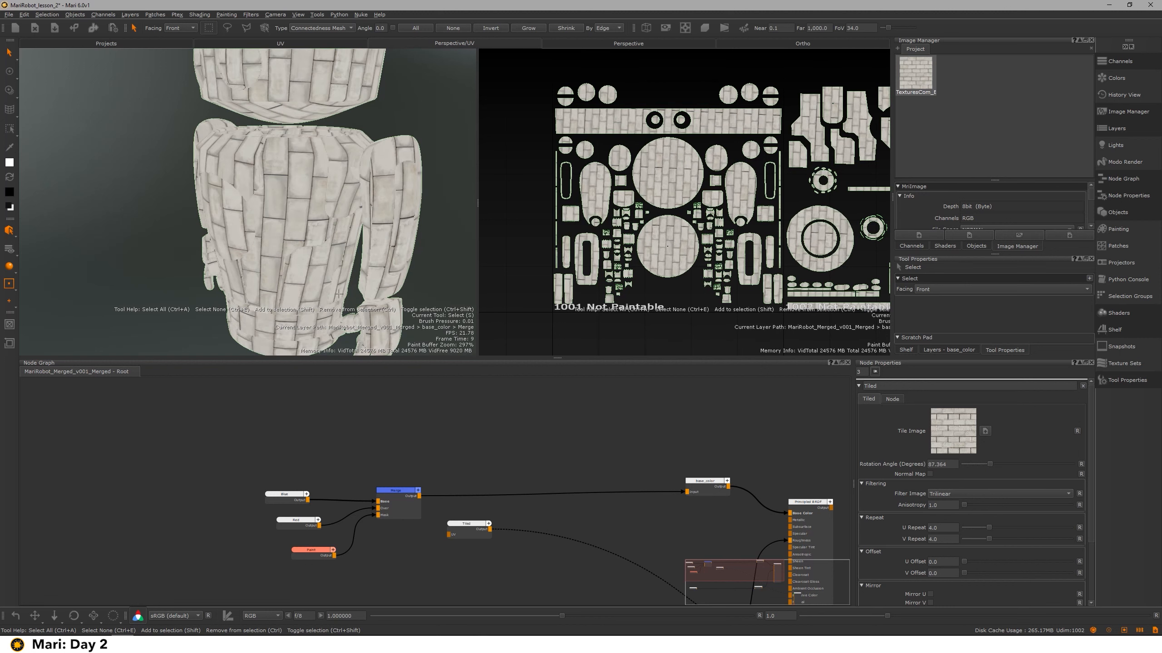
click(1081, 465)
Frame the robot, display the Principled BRDF shader's output on it, and move the Tiled node slightly closer to the Merge node
key(f)
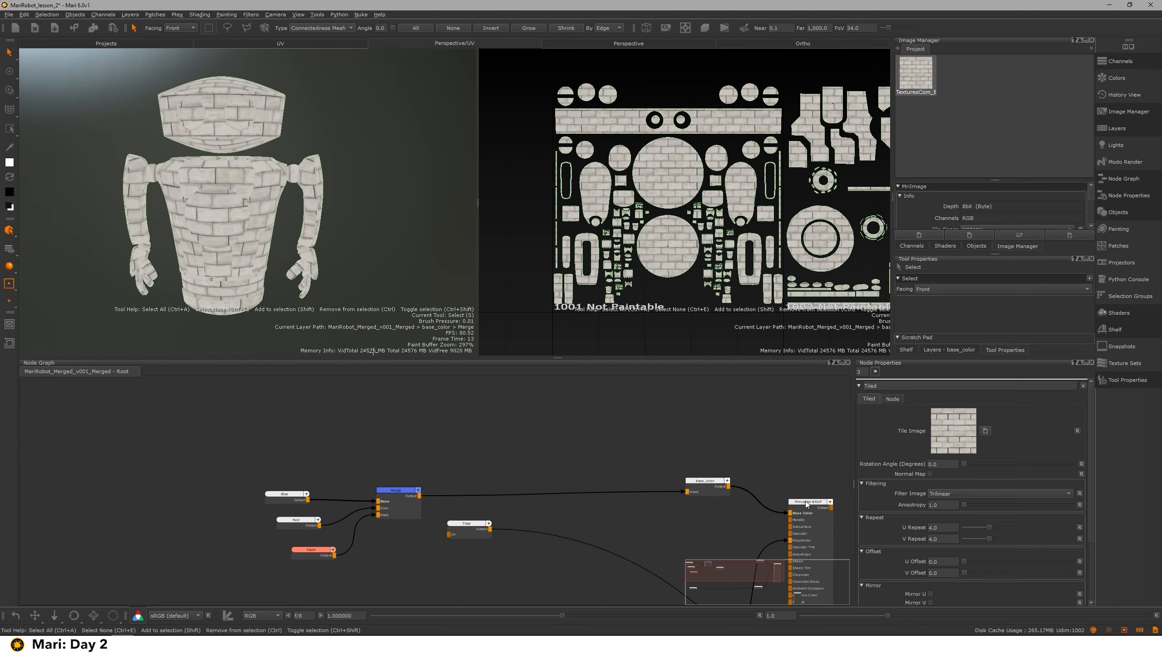
click(805, 505)
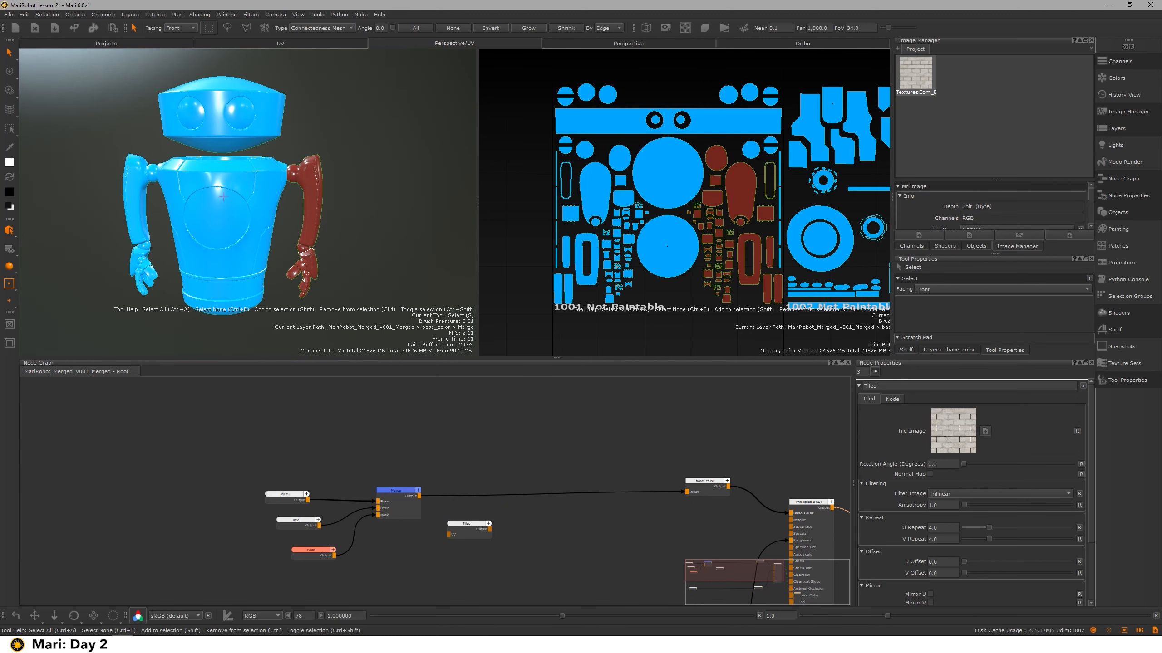
drag(466, 523, 457, 526)
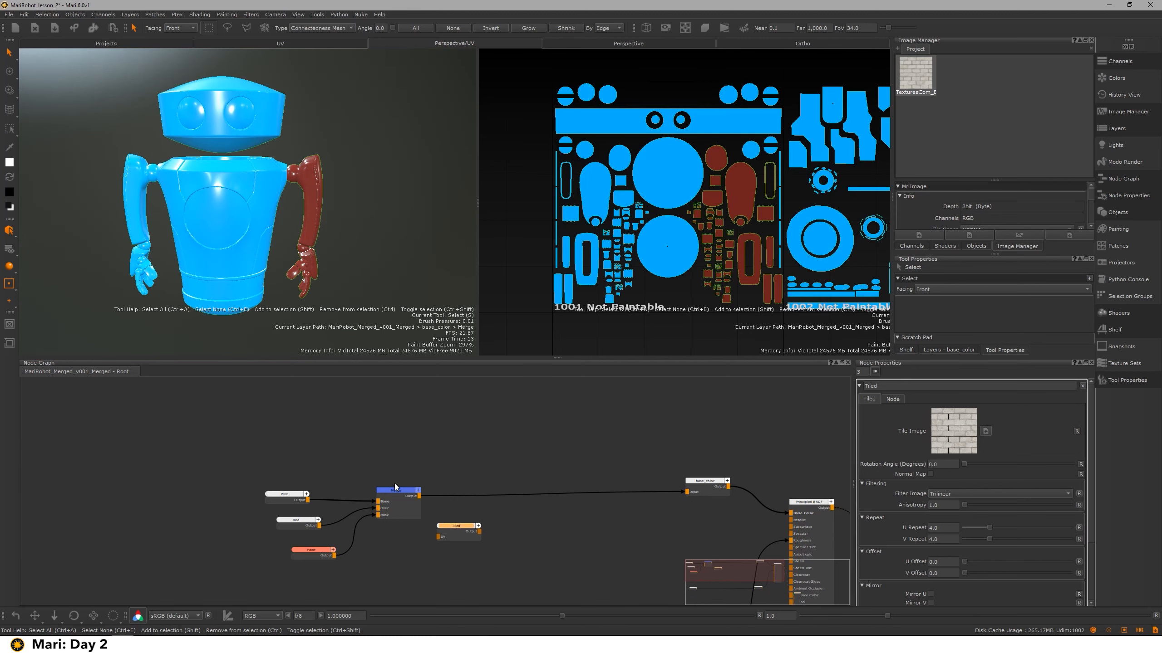
click(399, 493)
key(Tab)
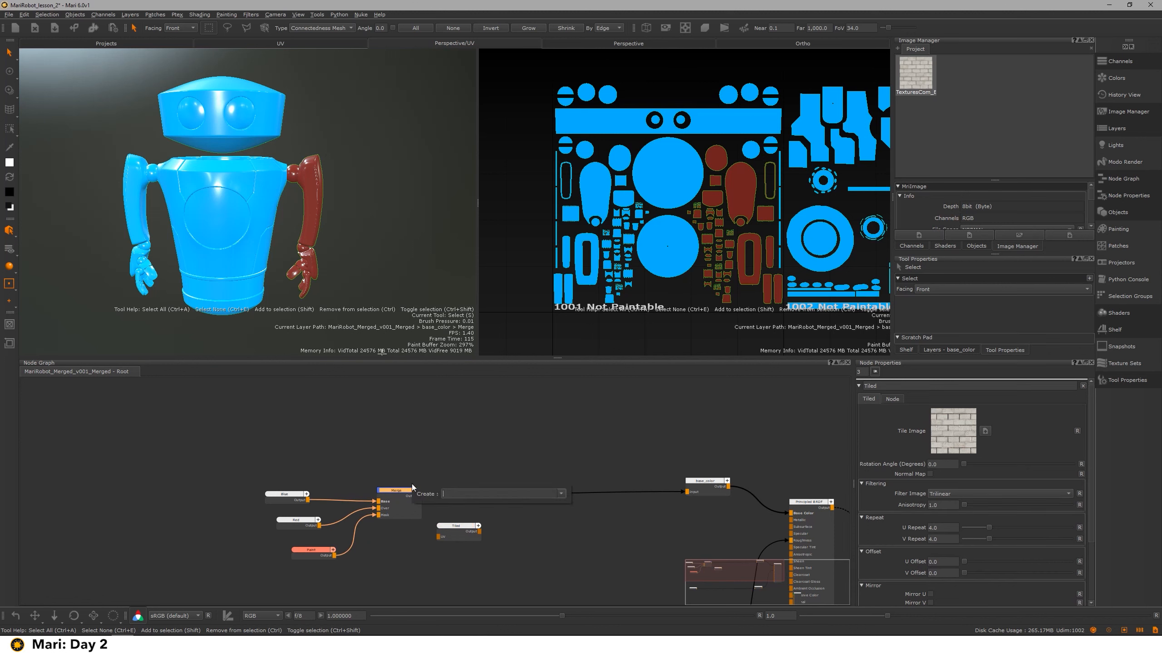
text(mer)
key(Escape)
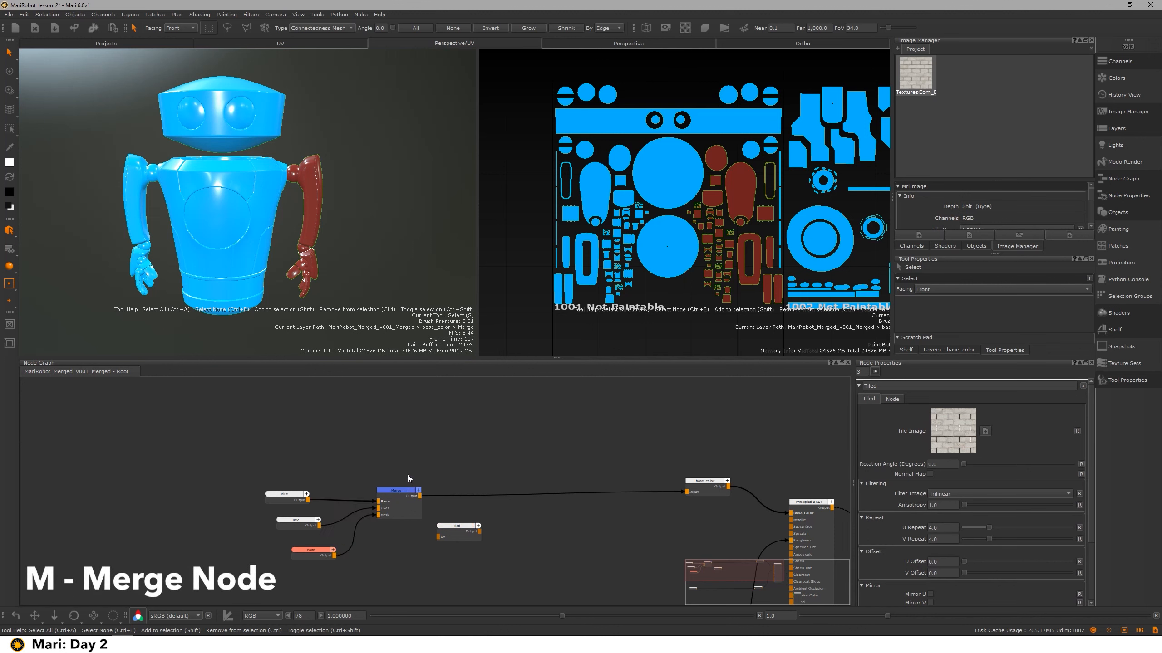
Insert a second Merge node between the existing Merge and base_color nodes, and connect the Tiled output to its second input
key(m)
drag(482, 492, 541, 491)
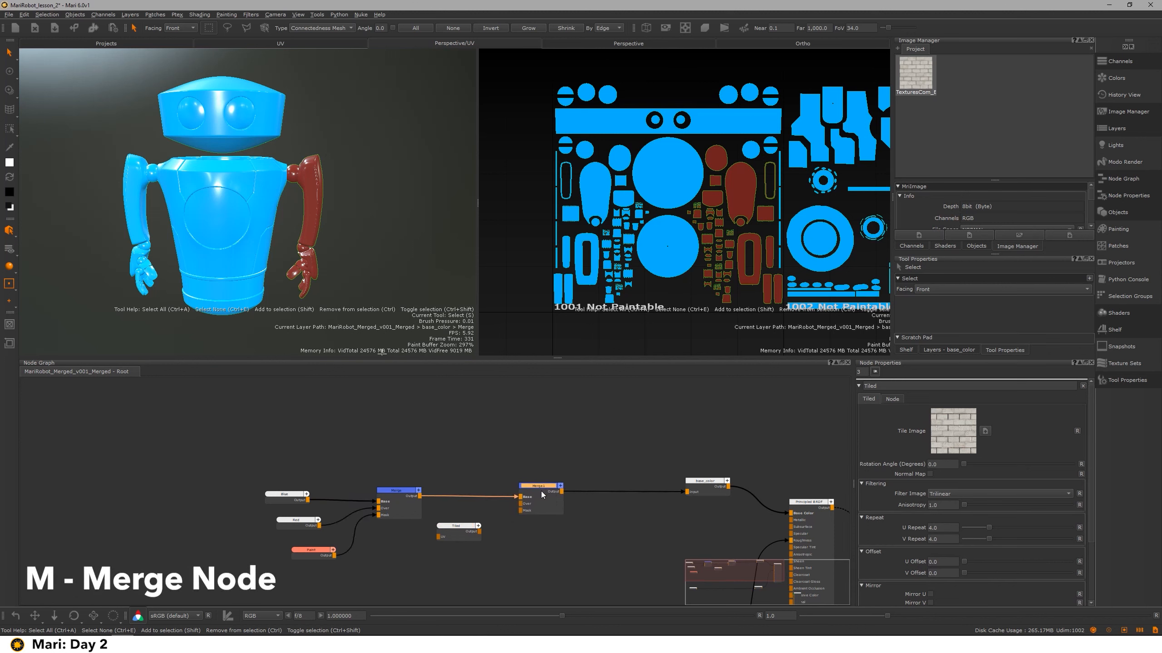
drag(479, 531, 521, 503)
alt+drag(247, 197, 251, 208)
alt+drag(283, 105, 287, 102)
Set the new Merge node's blend mode to Multiply at its default amount and check the bricks over the robot's colors
click(539, 501)
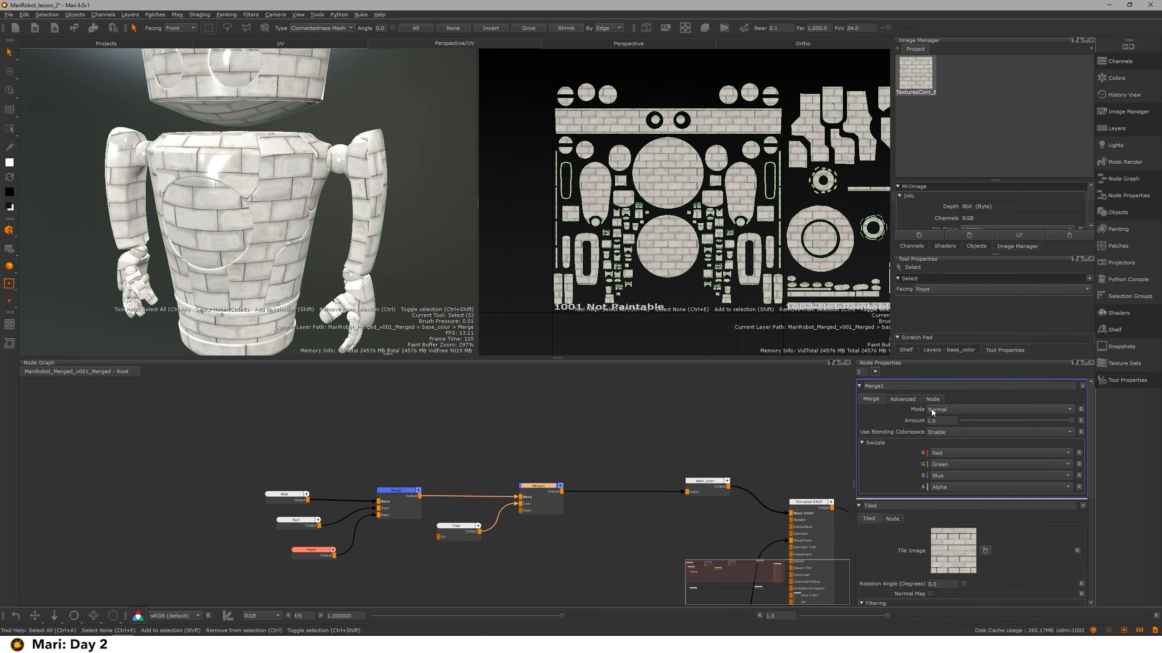
click(935, 410)
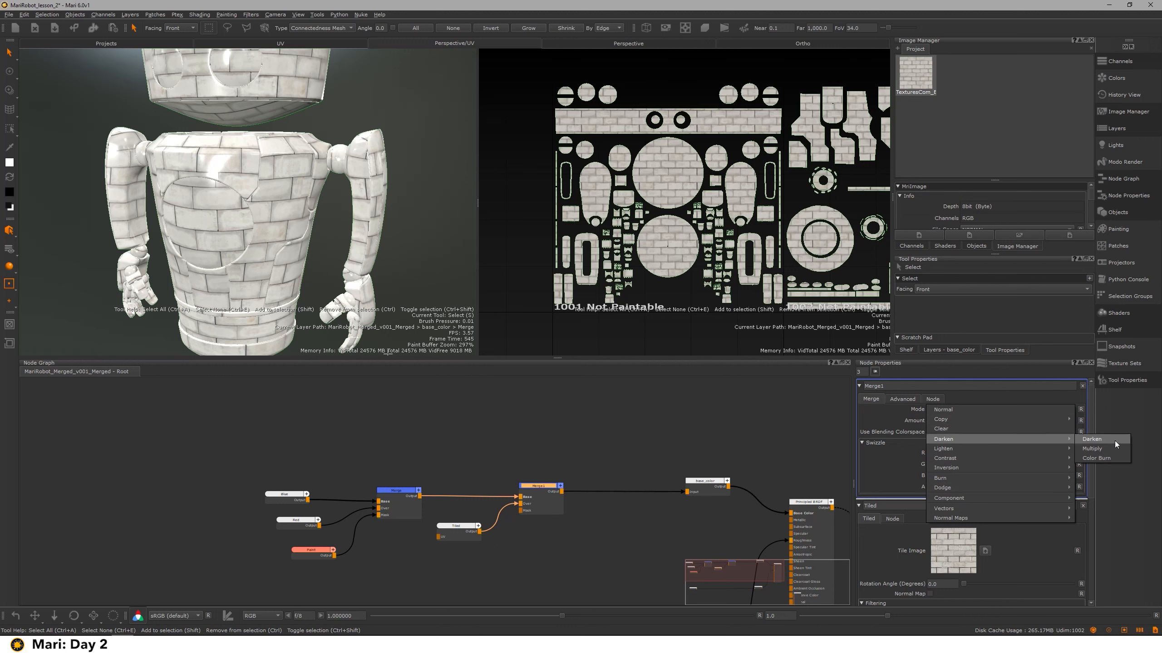
mouse_move(1022, 458)
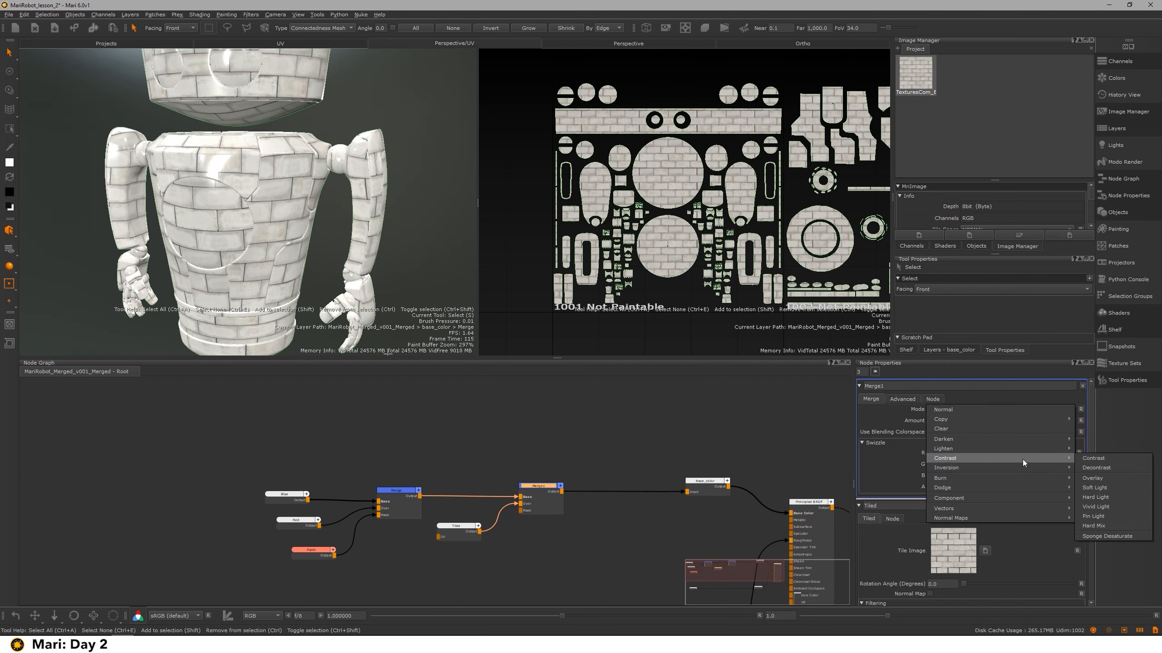
mouse_move(1000, 441)
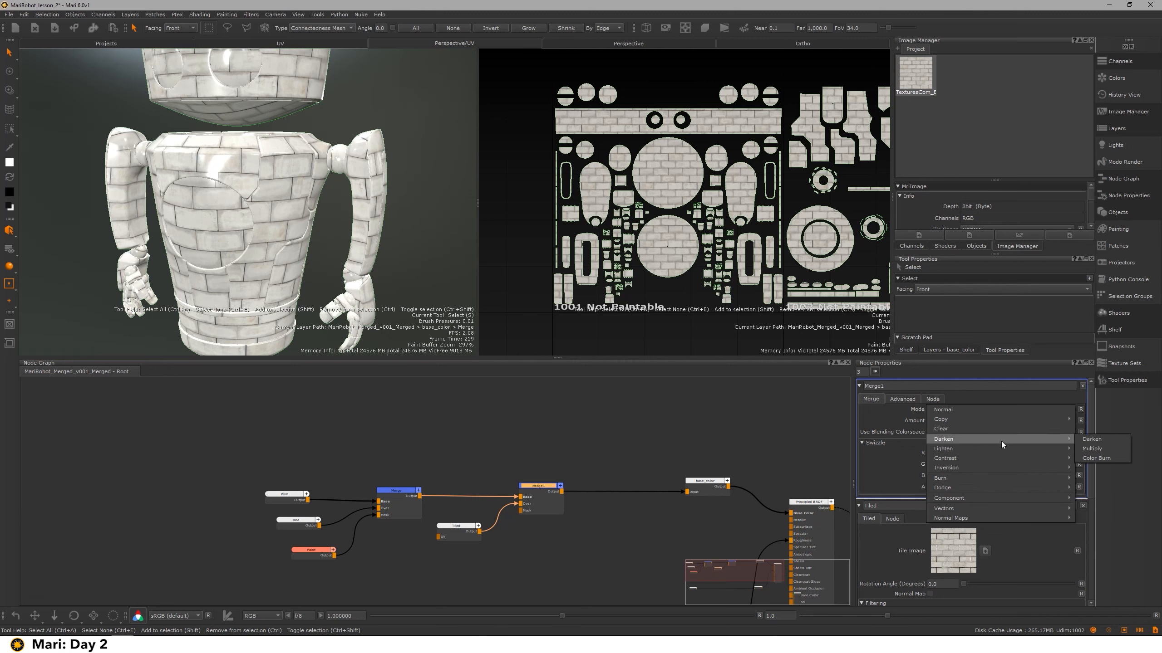
click(1108, 448)
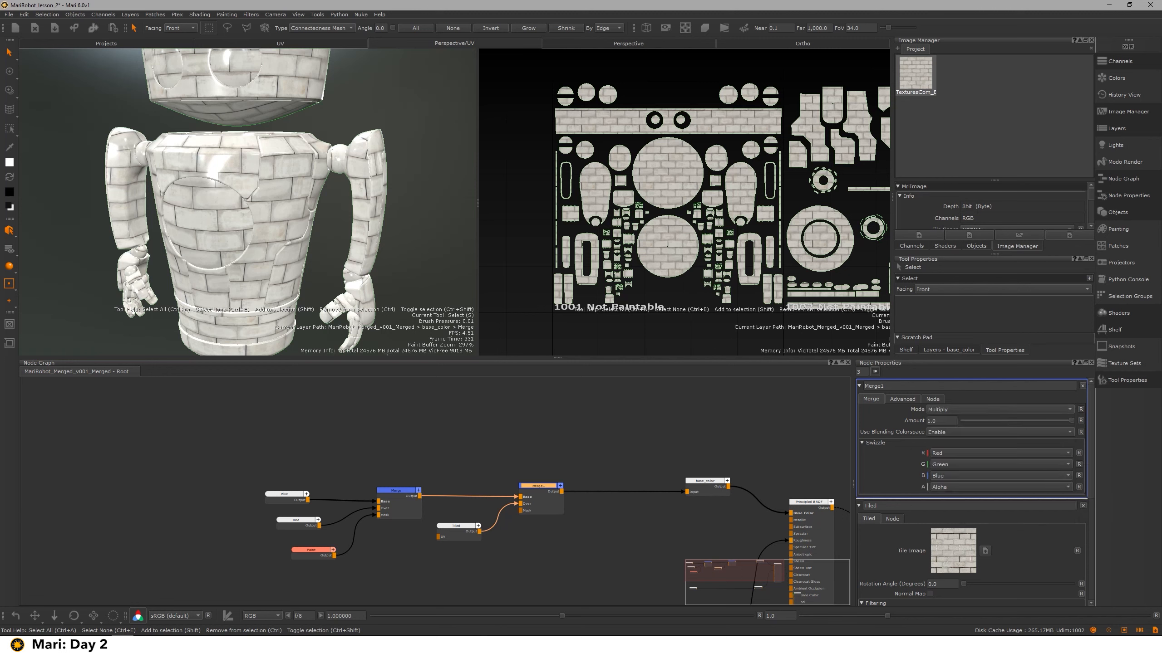
alt+right_drag(282, 131, 322, 158)
alt+drag(323, 158, 289, 159)
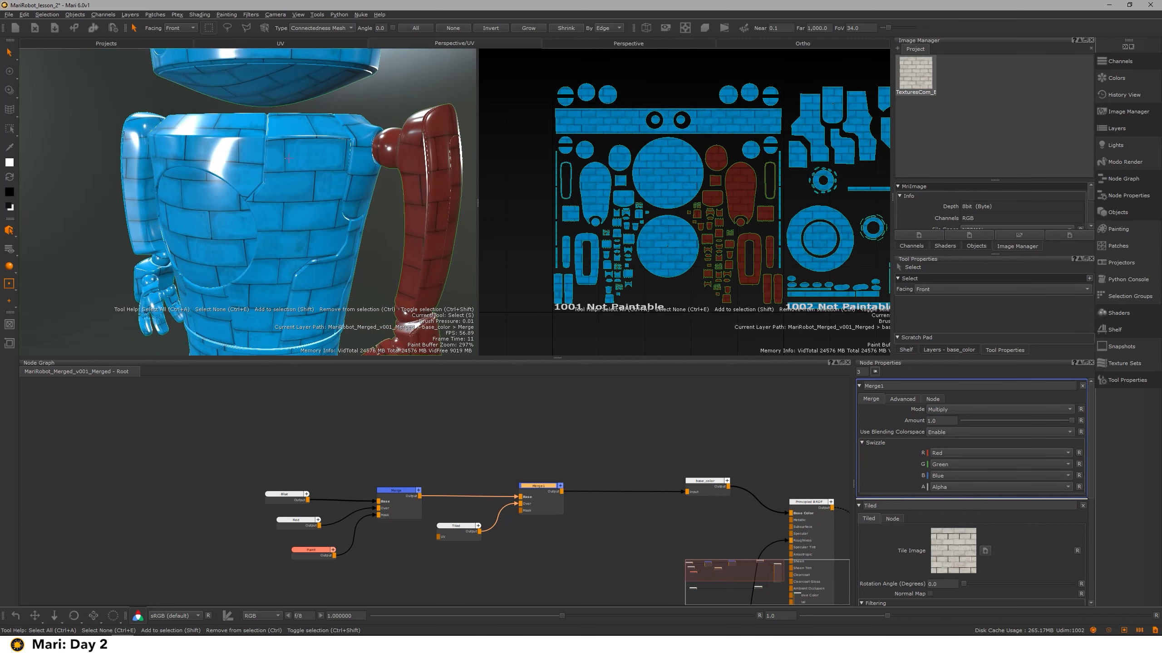
alt+right_drag(352, 177, 279, 176)
alt+drag(280, 176, 230, 172)
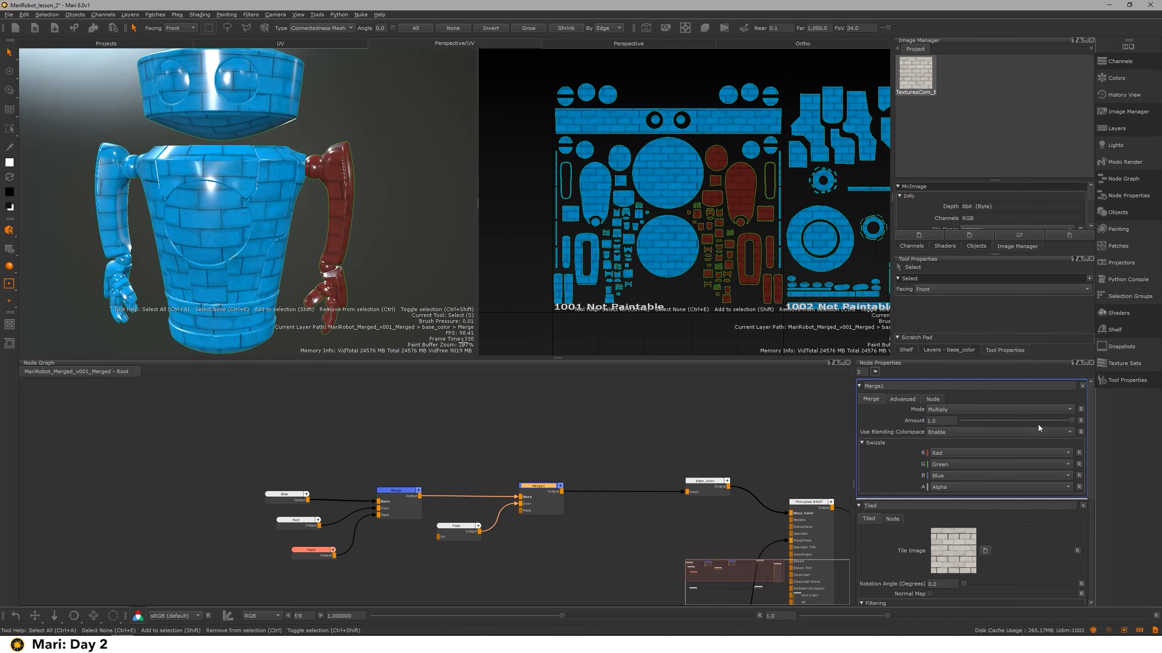
mouse_move(1067, 420)
mouse_down()
mouse_move(955, 414)
mouse_move(1063, 420)
mouse_up()
click(1080, 421)
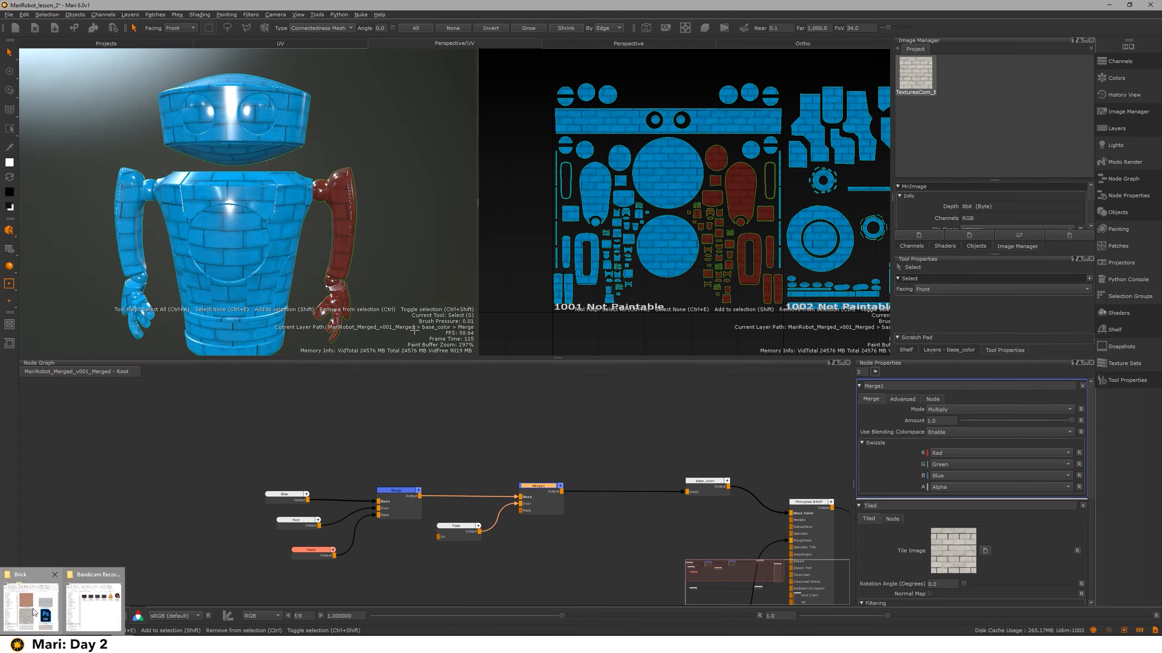
Load BrickSmallNew0099_5_S.jpg from the Brick texture folder as the Tiled node's tile image
click(27, 594)
drag(716, 109, 567, 137)
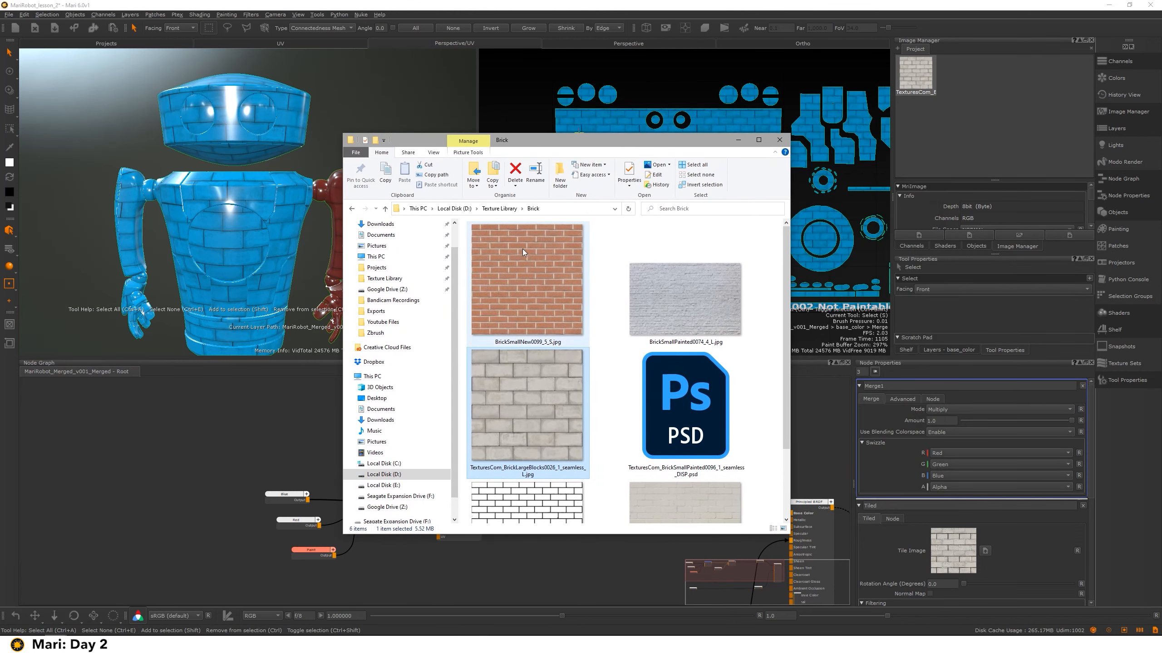
drag(472, 276, 955, 554)
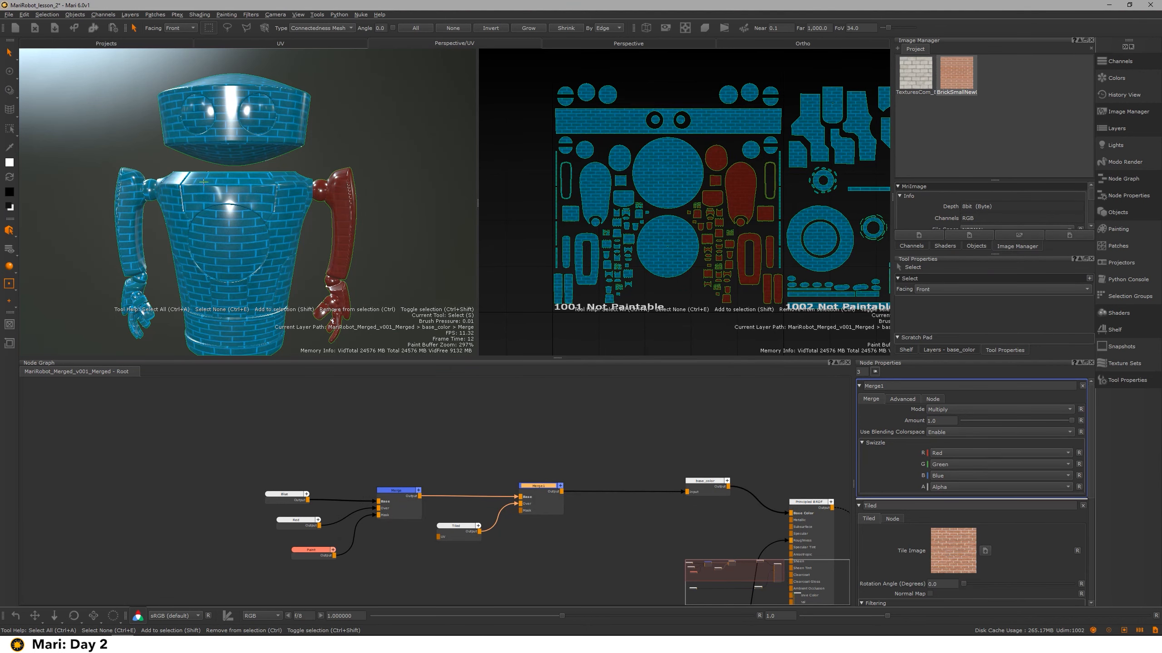
Display the Tiled node by itself and switch its tile image between the two brick textures, finishing on the grey large-block one
double_click(451, 533)
key(1)
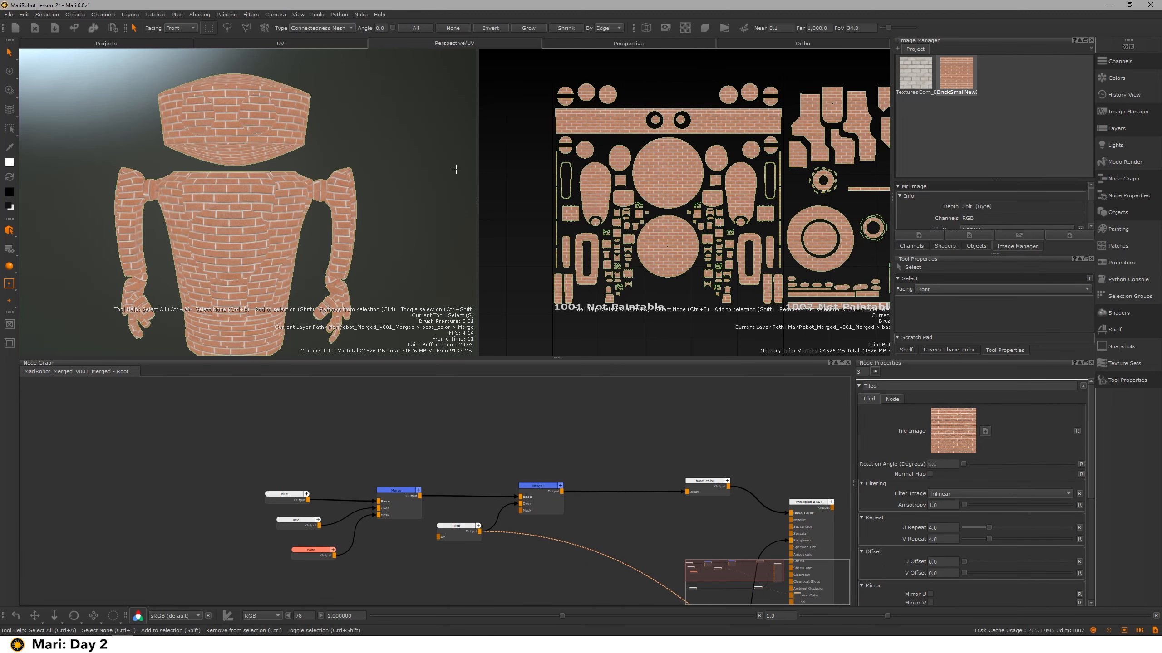
drag(913, 73, 951, 428)
drag(946, 84, 947, 421)
drag(915, 73, 953, 432)
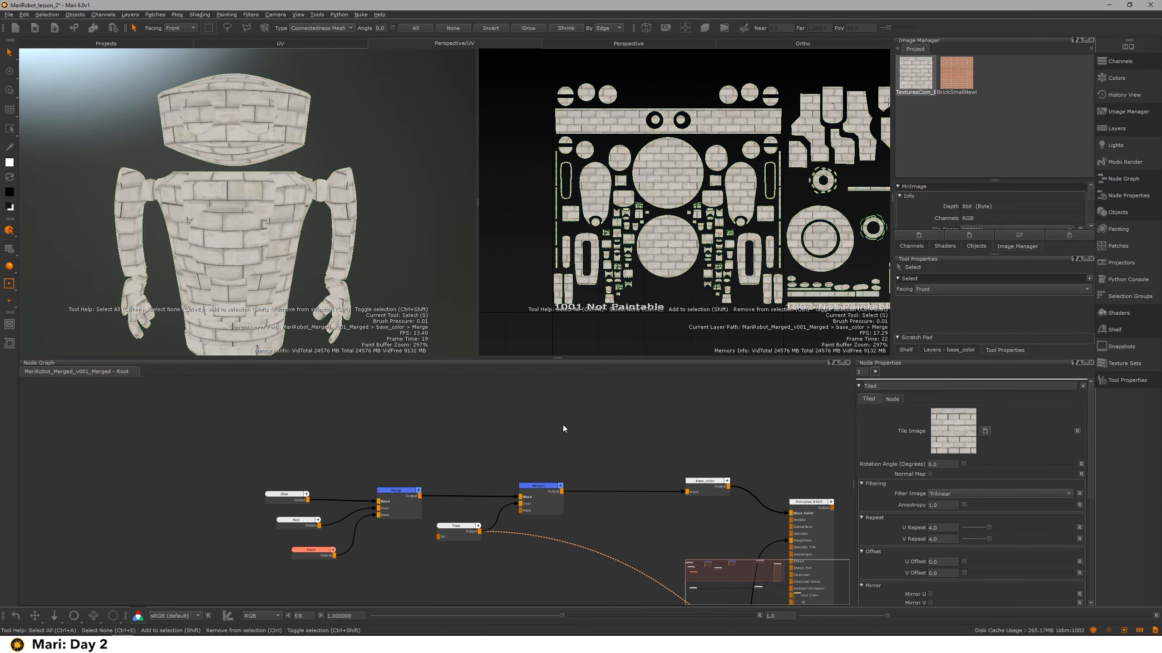
Display the shader output again and delete the Tiled node together with the Multiply Merge node
middle_drag(561, 489, 514, 418)
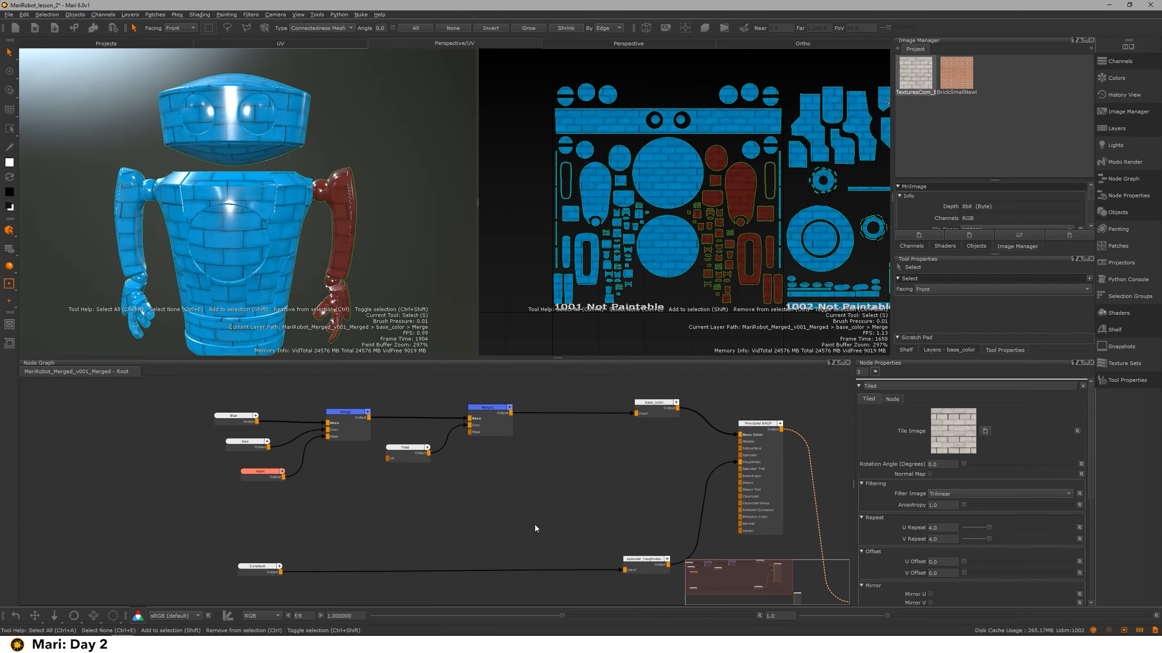
drag(525, 523, 387, 403)
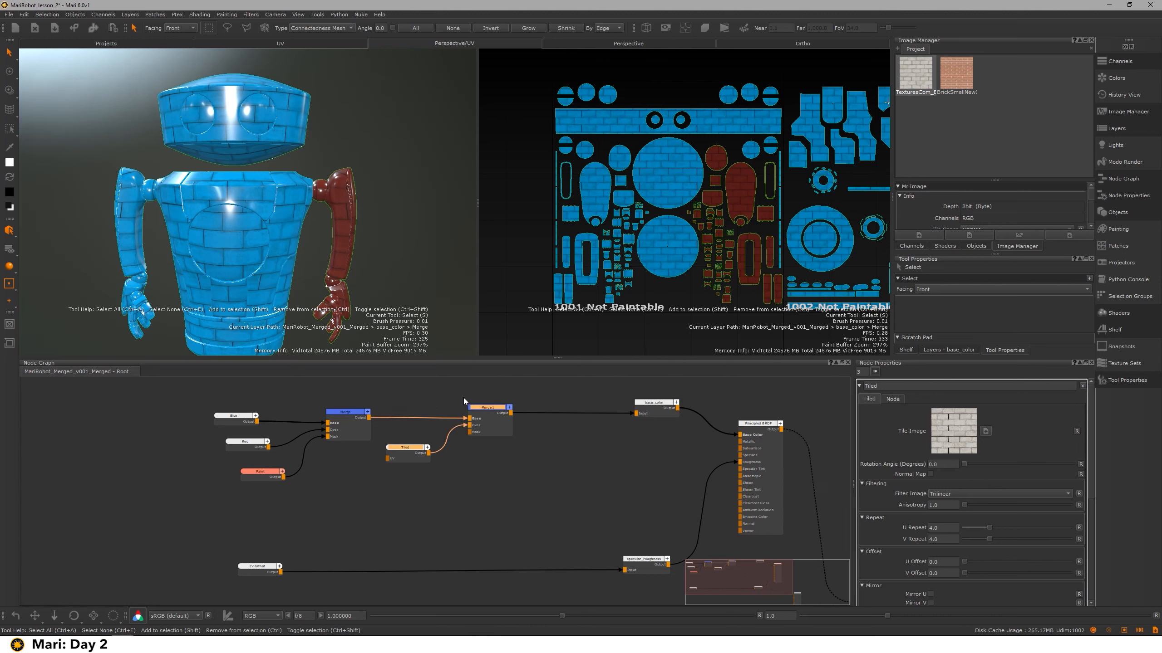
key(Delete)
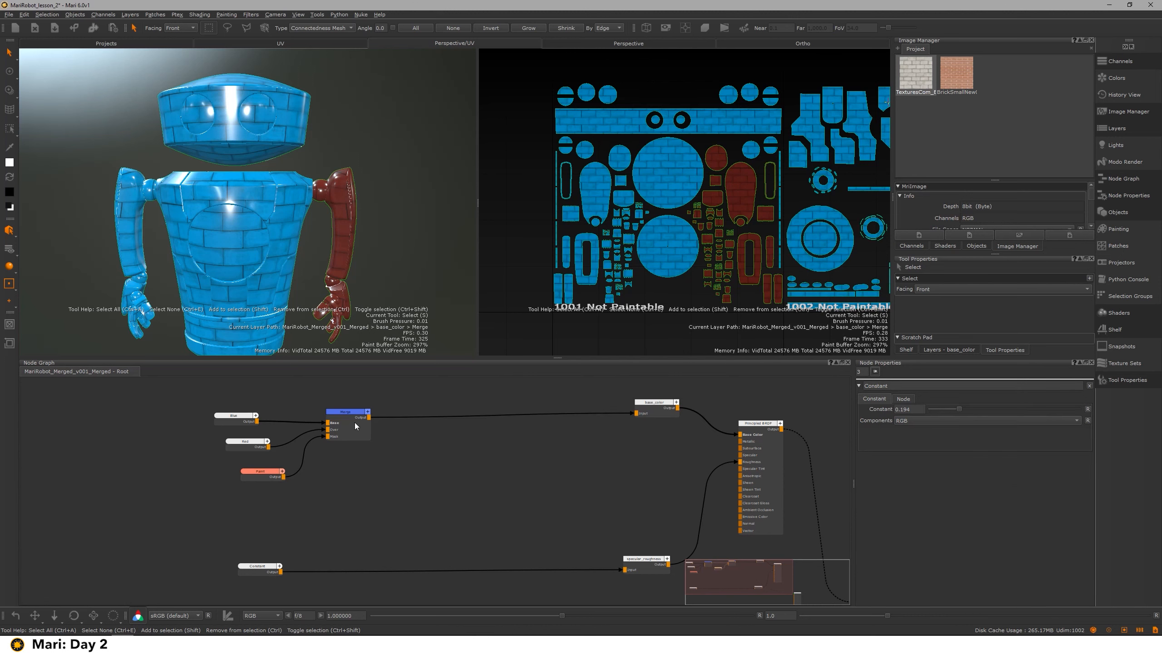
Create a Wood node from the plant procedurals in the empty area beside the remaining Merge node
key(Tab)
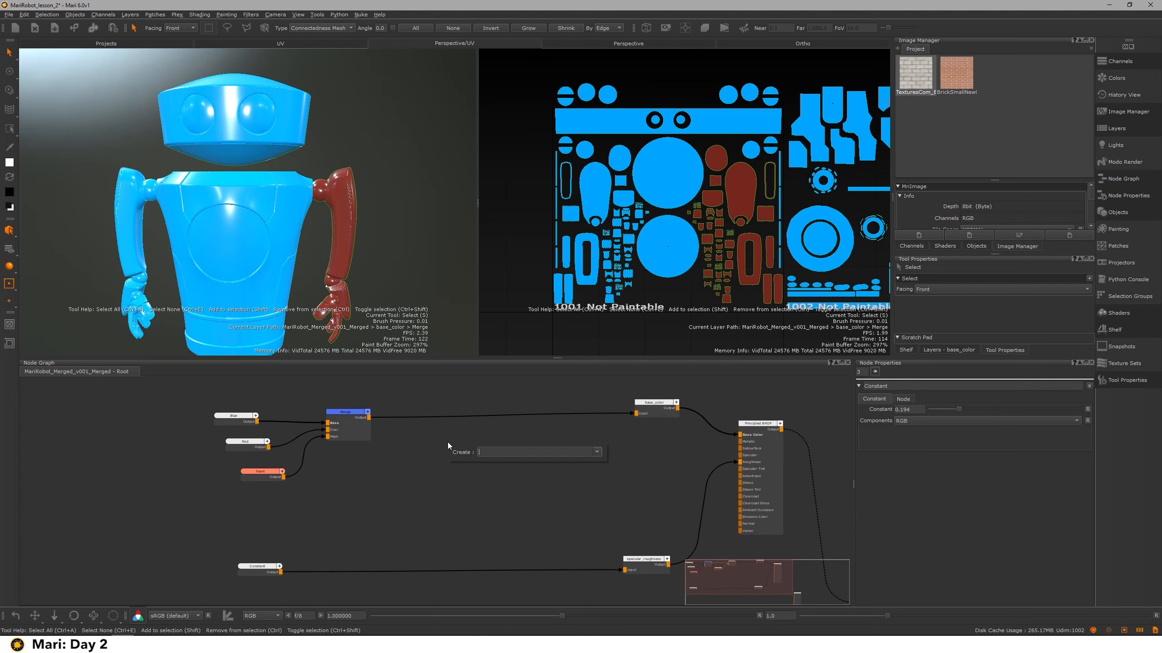
text(Perlin)
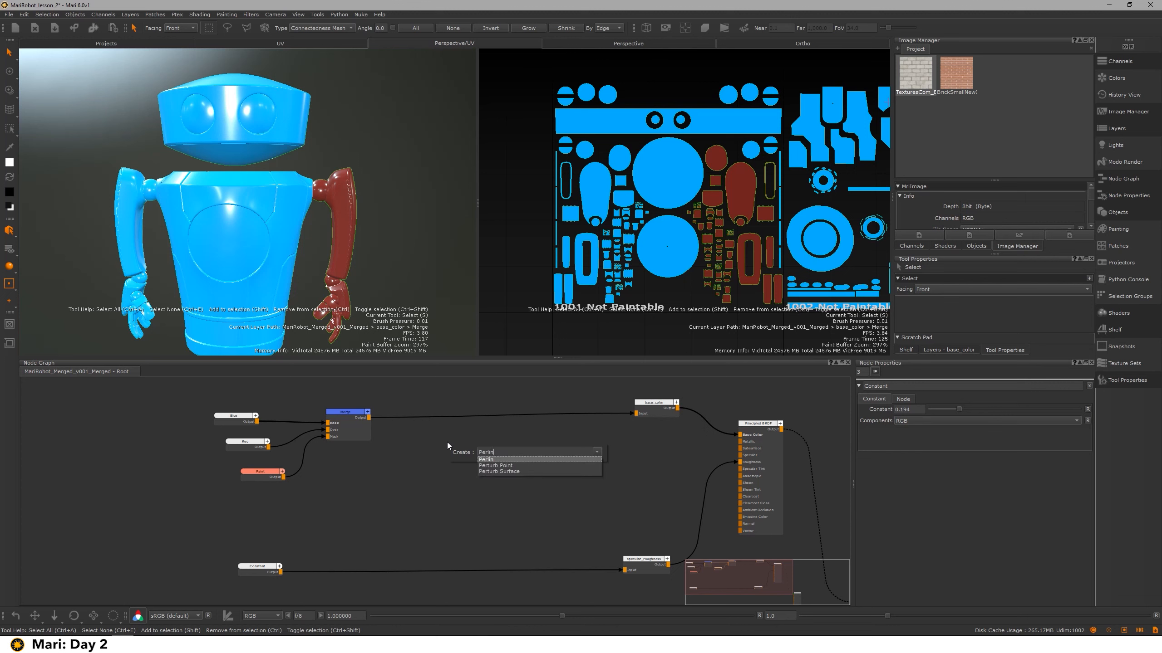
right_click(426, 428)
mouse_move(461, 470)
mouse_move(585, 549)
mouse_move(645, 551)
mouse_move(641, 578)
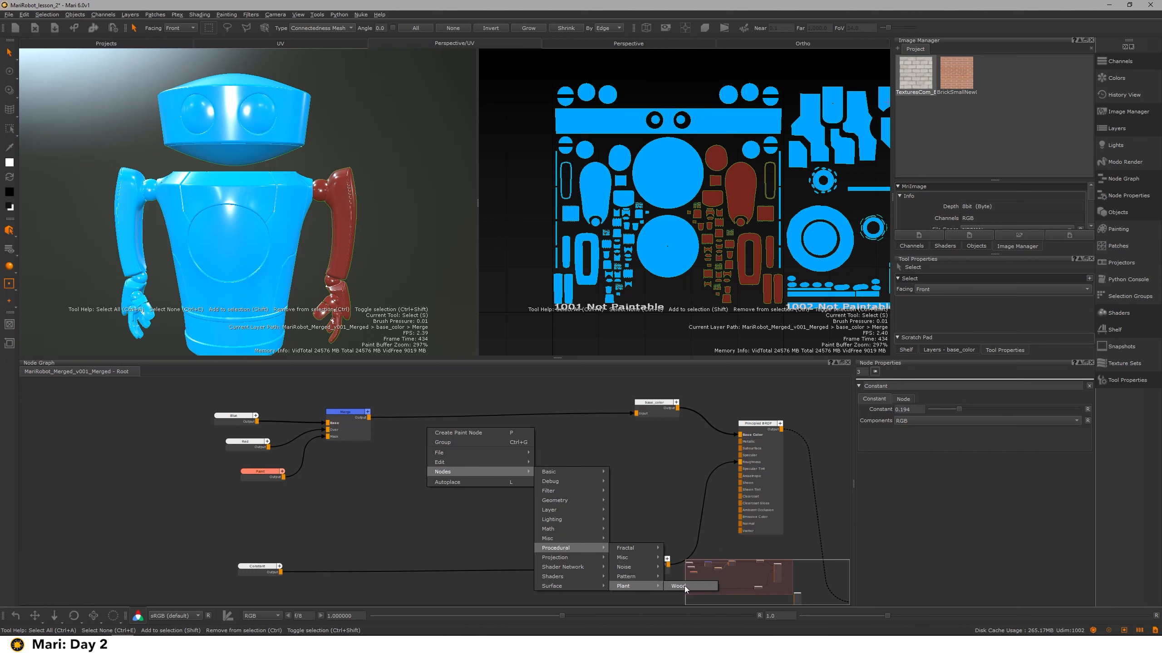
click(685, 589)
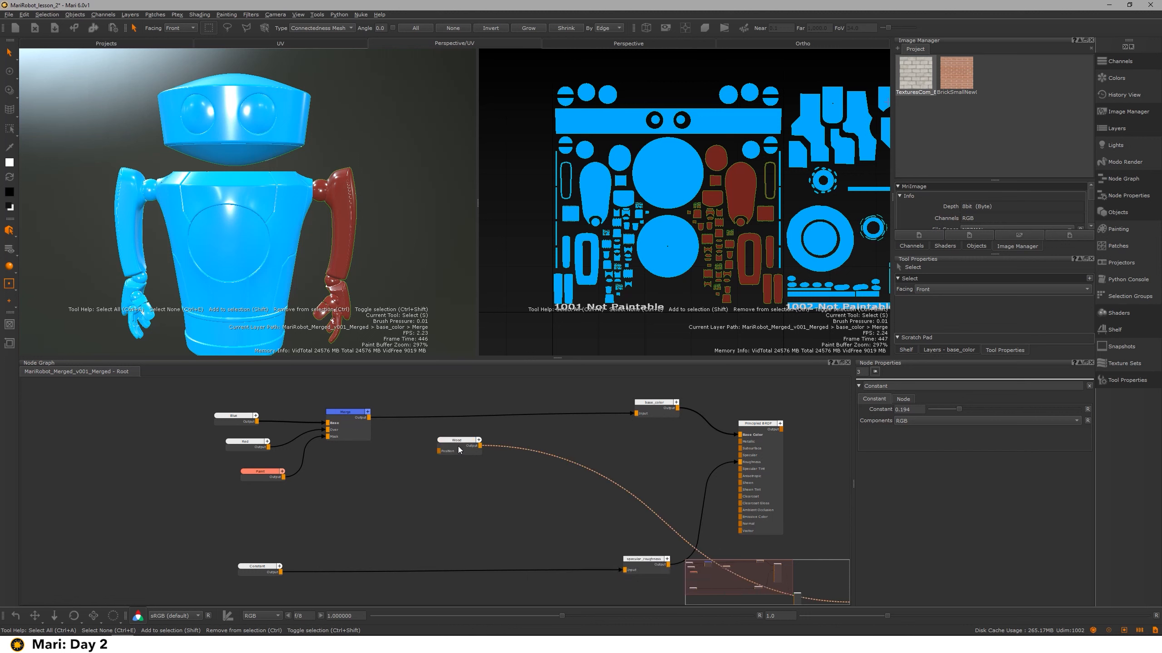
Display the Wood node on the robot, try a different wood size, and delete the node
click(461, 450)
mouse_move(962, 409)
mouse_down()
mouse_move(975, 409)
mouse_move(961, 409)
mouse_up()
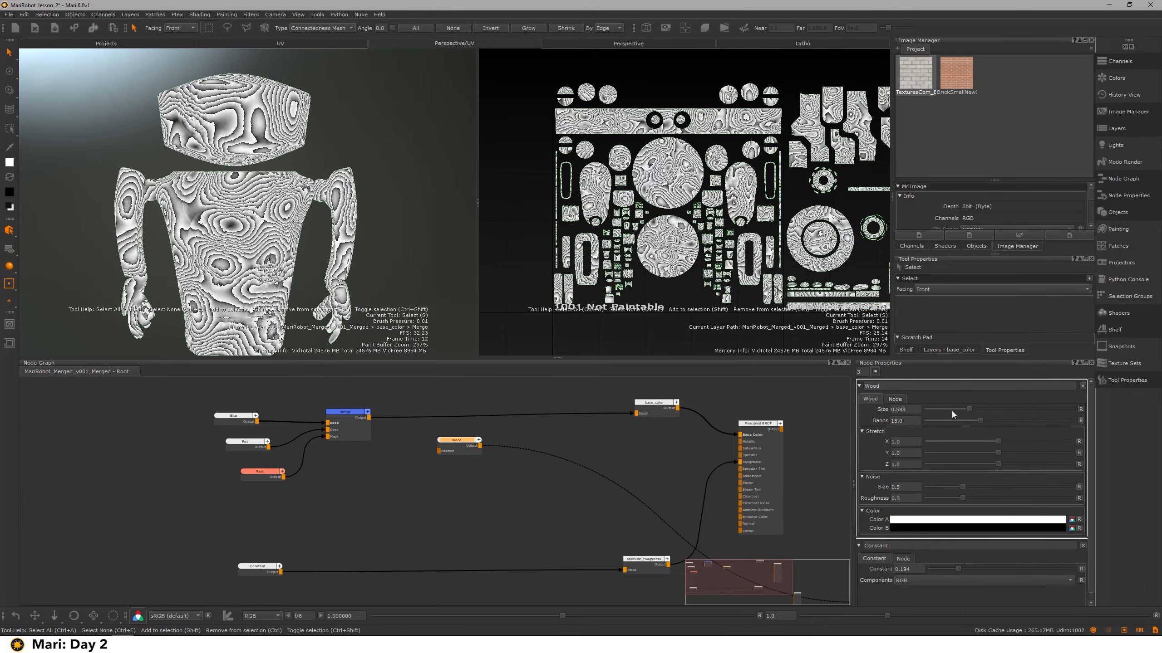
key(Delete)
Create a Cloud node in the empty area beside the Merge node and display its pattern on the robot
key(Tab)
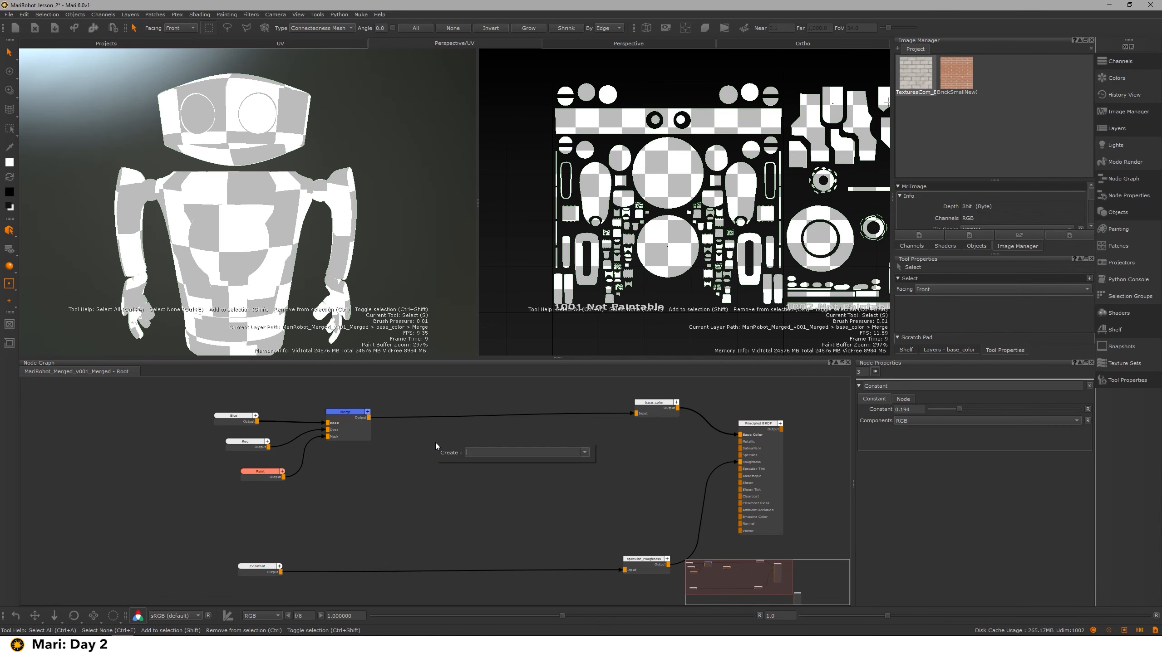
text(cloud)
key(Return)
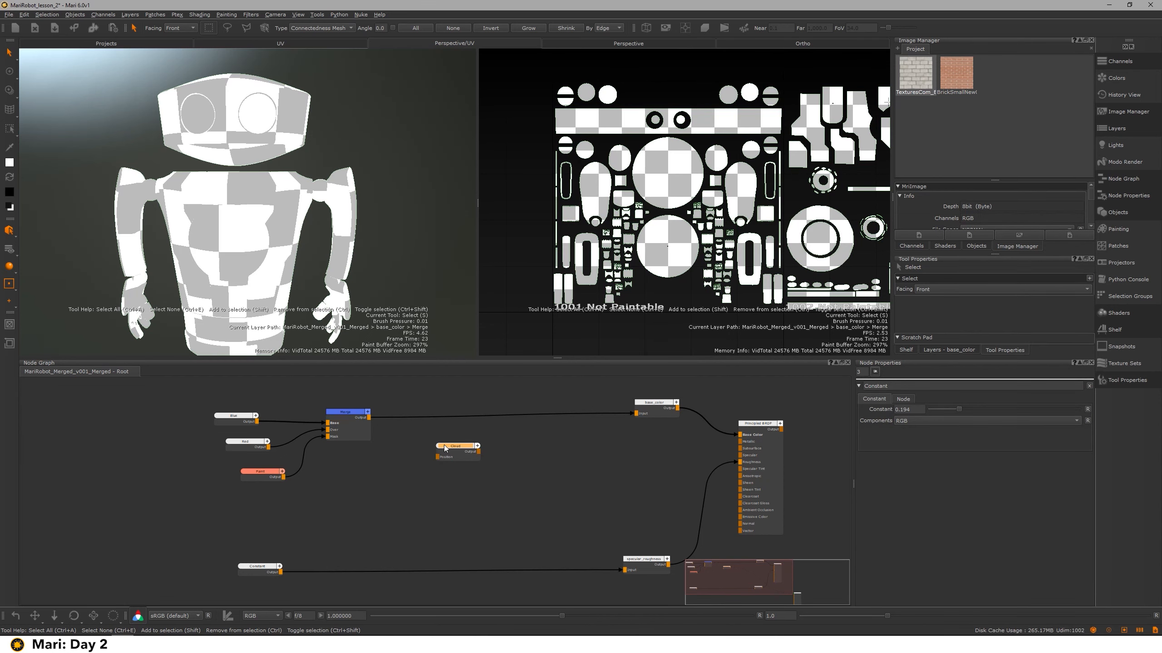
double_click(454, 447)
drag(466, 452, 451, 452)
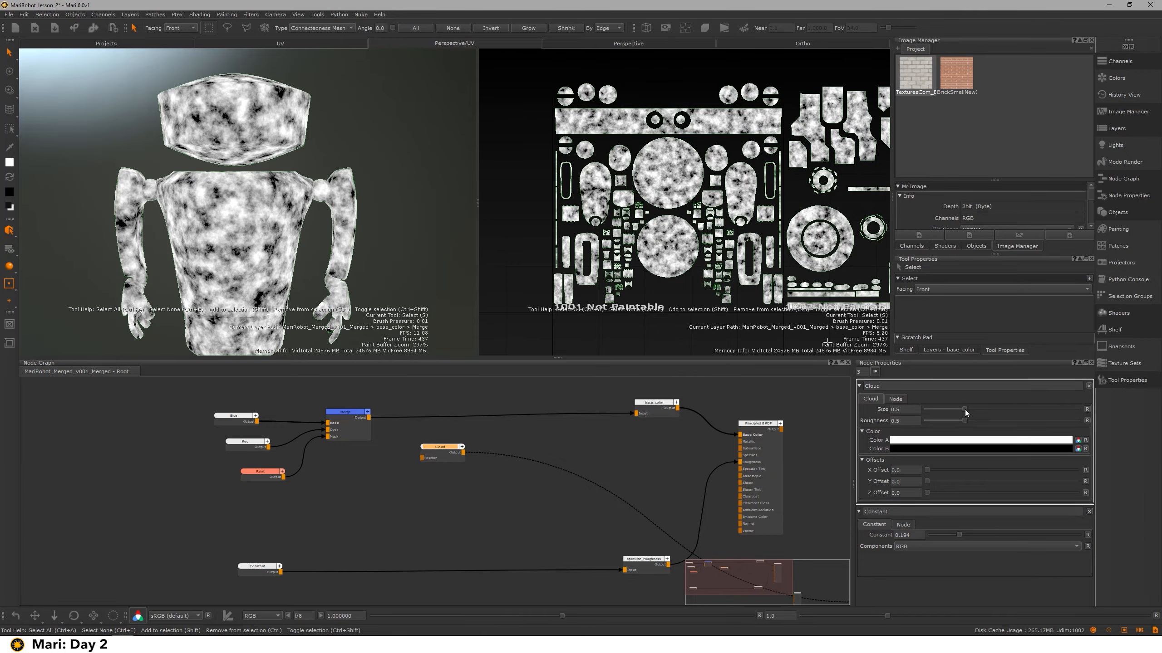
Set the Cloud node's size to 0.485 and its roughness to 0.605
mouse_move(964, 409)
mouse_down()
mouse_move(953, 409)
mouse_move(964, 411)
mouse_up()
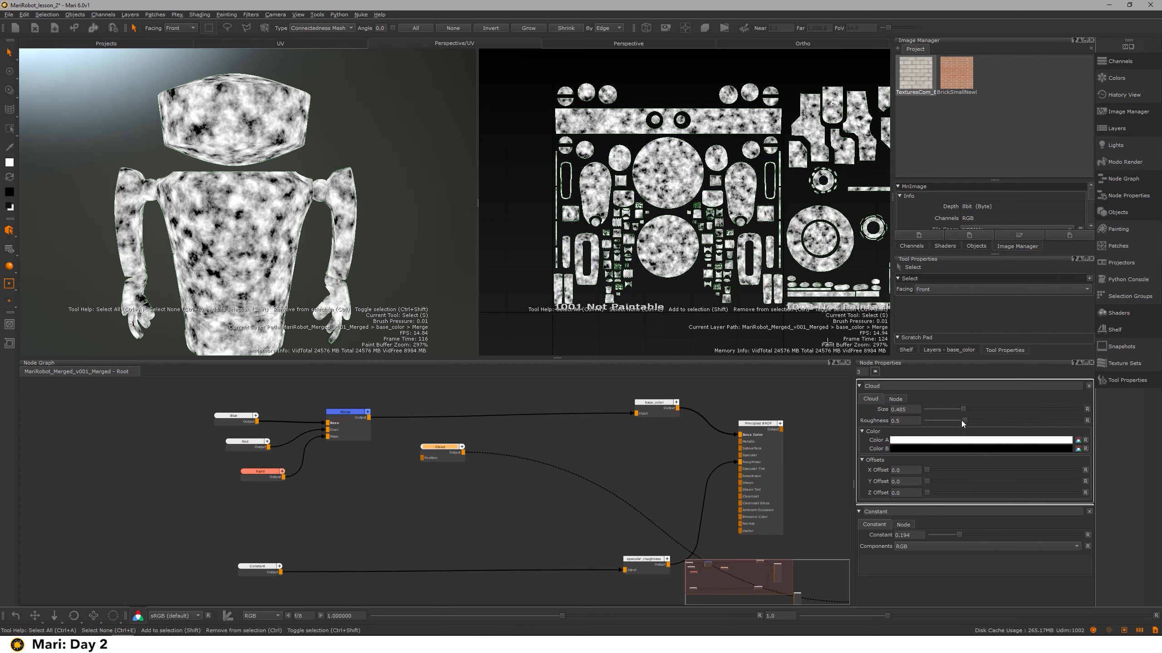
scroll(265, 209, up, 3)
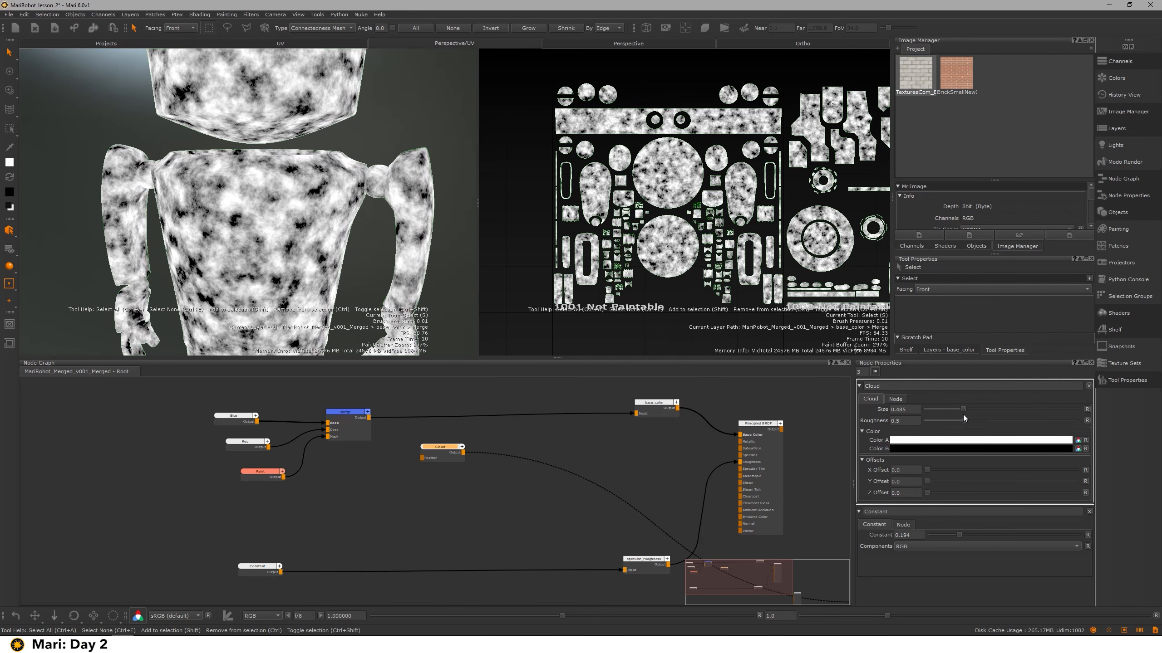
mouse_move(962, 420)
mouse_down()
mouse_move(912, 416)
mouse_move(1010, 424)
mouse_move(970, 421)
mouse_up()
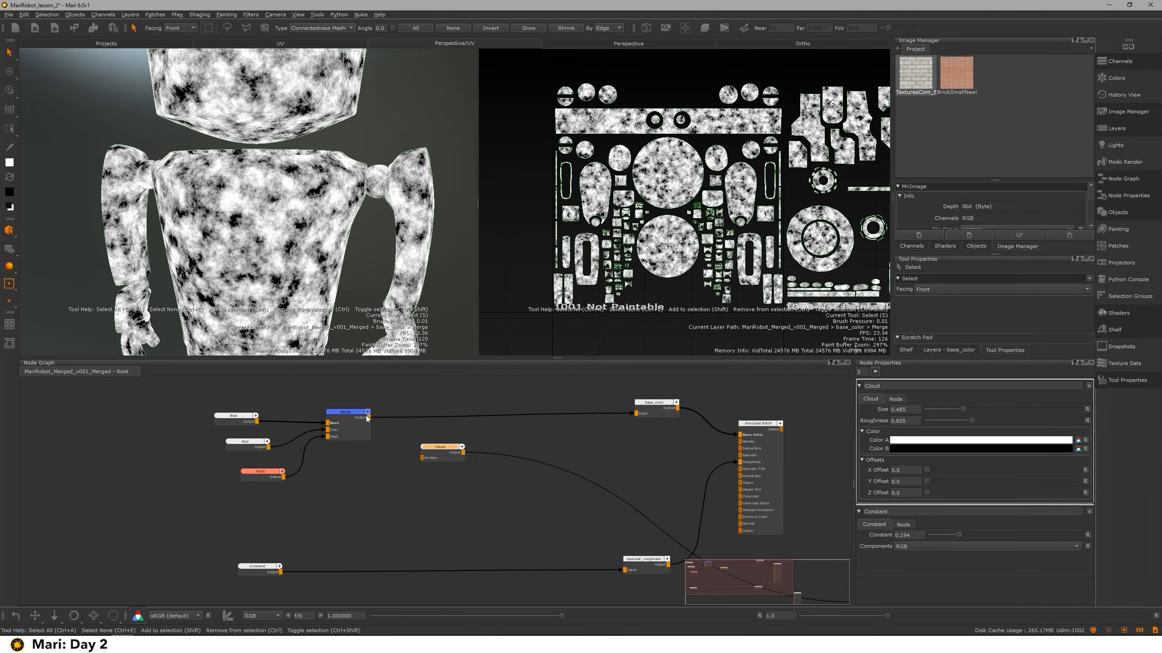
Display the shader output again, add a second Merge node after the existing one, and connect the Cloud node to its Over input
drag(763, 425, 770, 426)
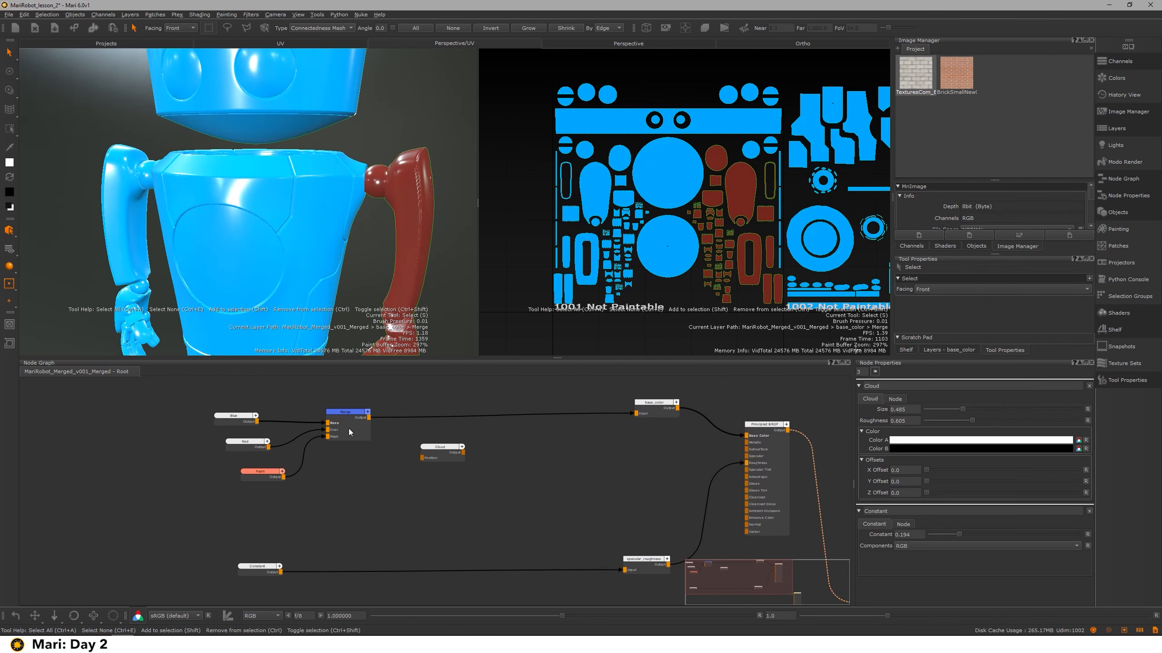
click(349, 415)
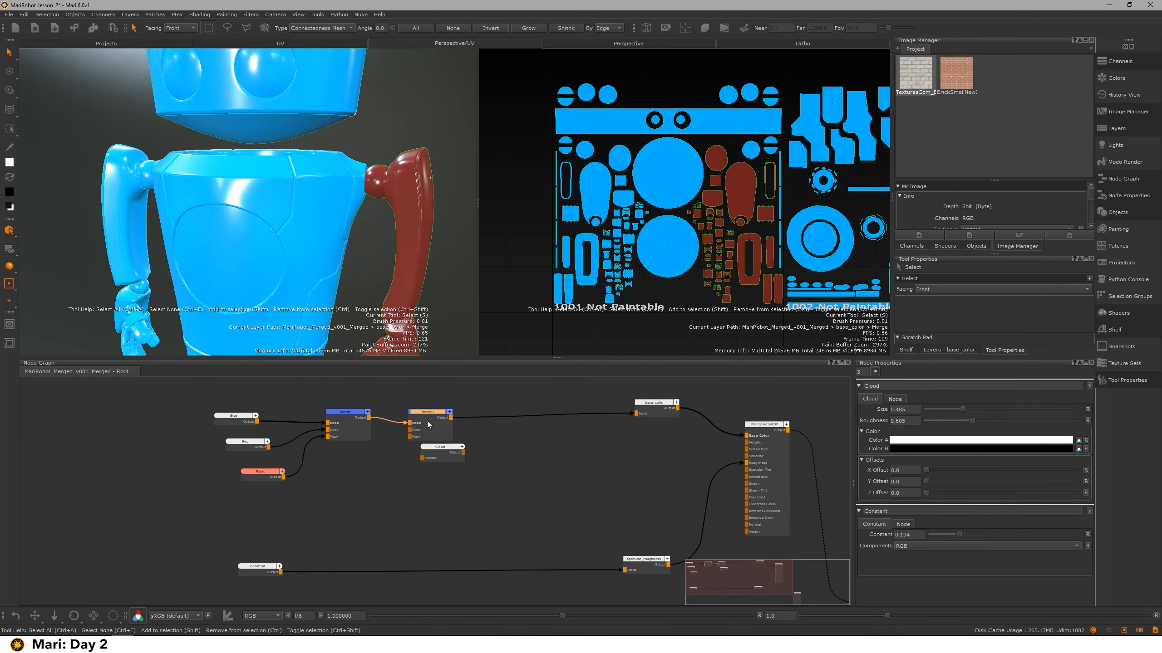
key(m)
drag(463, 452, 483, 425)
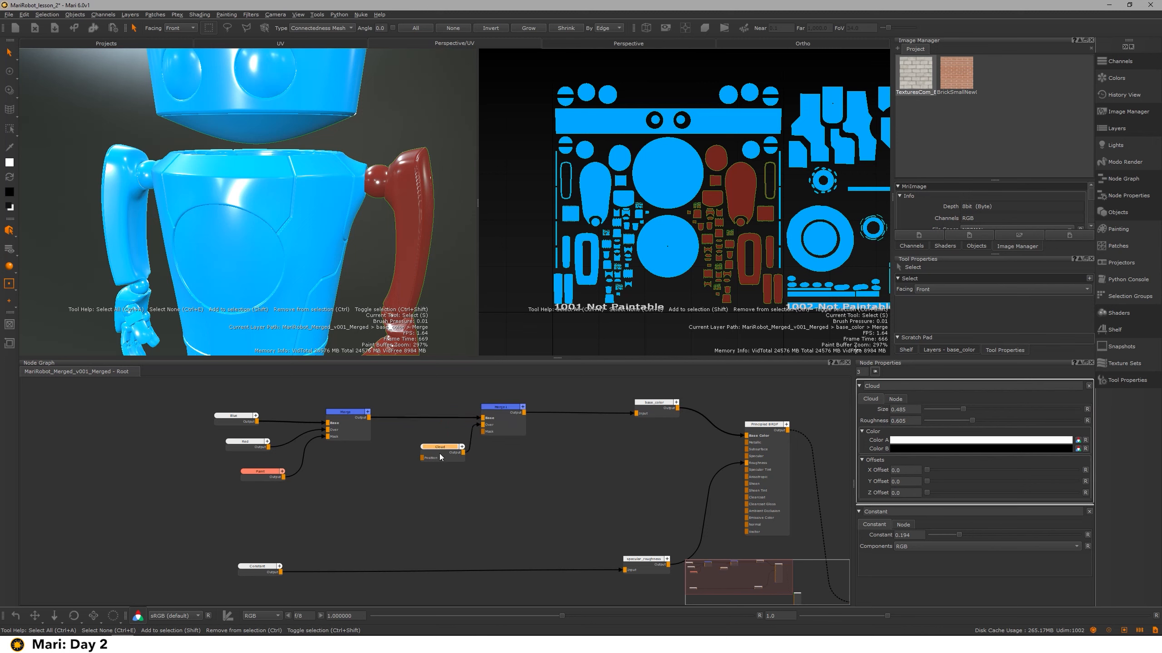
Set the new Merge node's blend mode to Overlay and check the cloud pattern on the robot
click(502, 415)
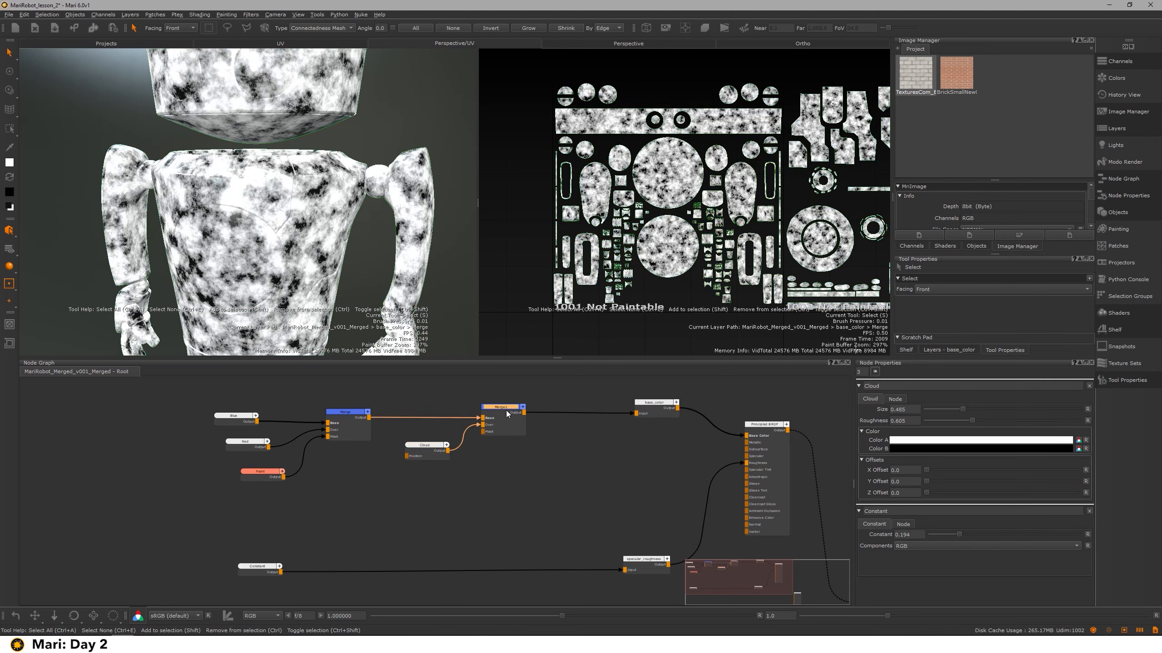
click(959, 411)
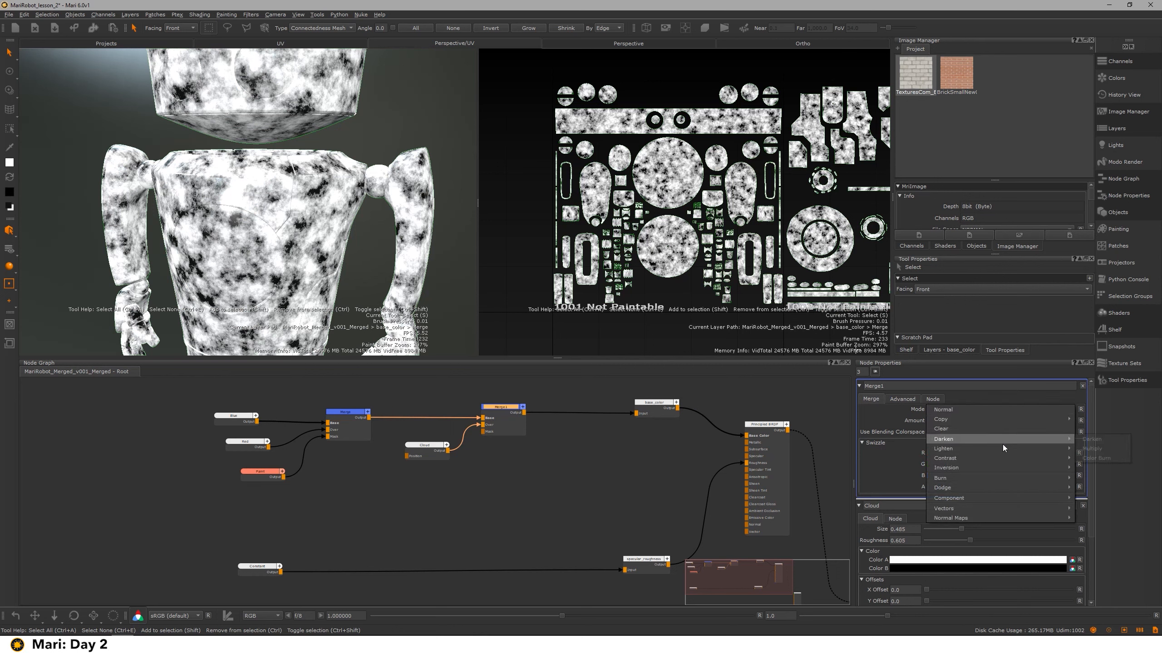
mouse_move(1010, 459)
click(1124, 478)
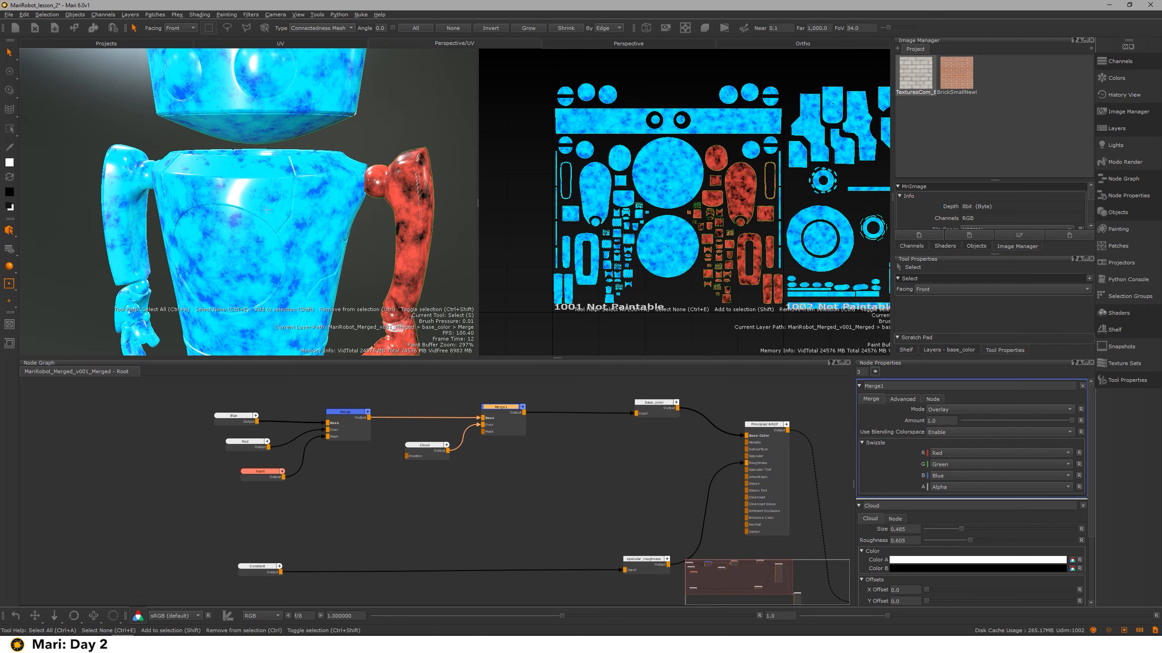
alt+drag(276, 211, 327, 222)
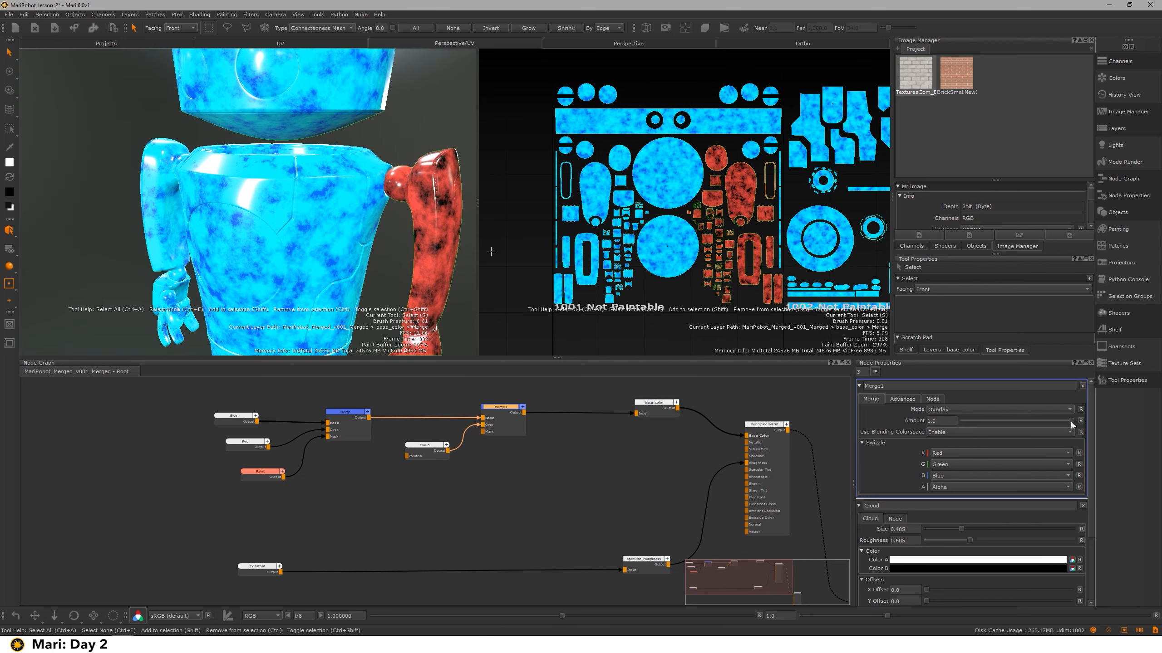
Set the Overlay merge's amount to 0.179, and the Cloud node's size to 0.547 and roughness to 0.478
drag(1071, 422, 987, 425)
alt+drag(201, 213, 242, 199)
alt+middle_drag(240, 197, 291, 203)
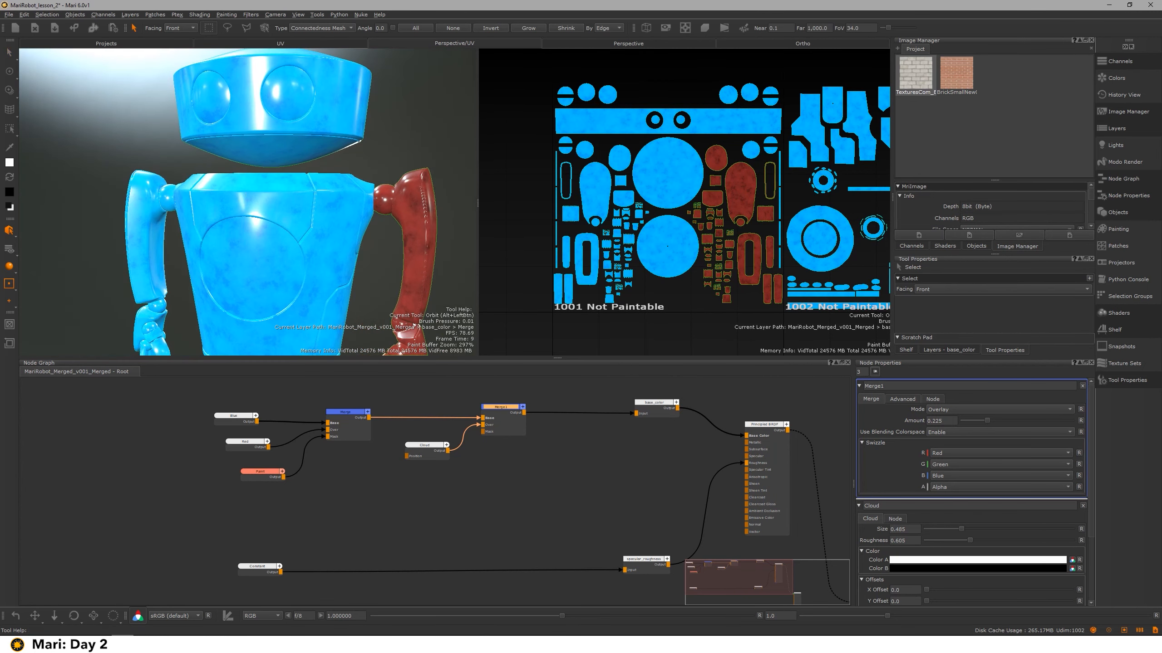
drag(988, 420, 982, 420)
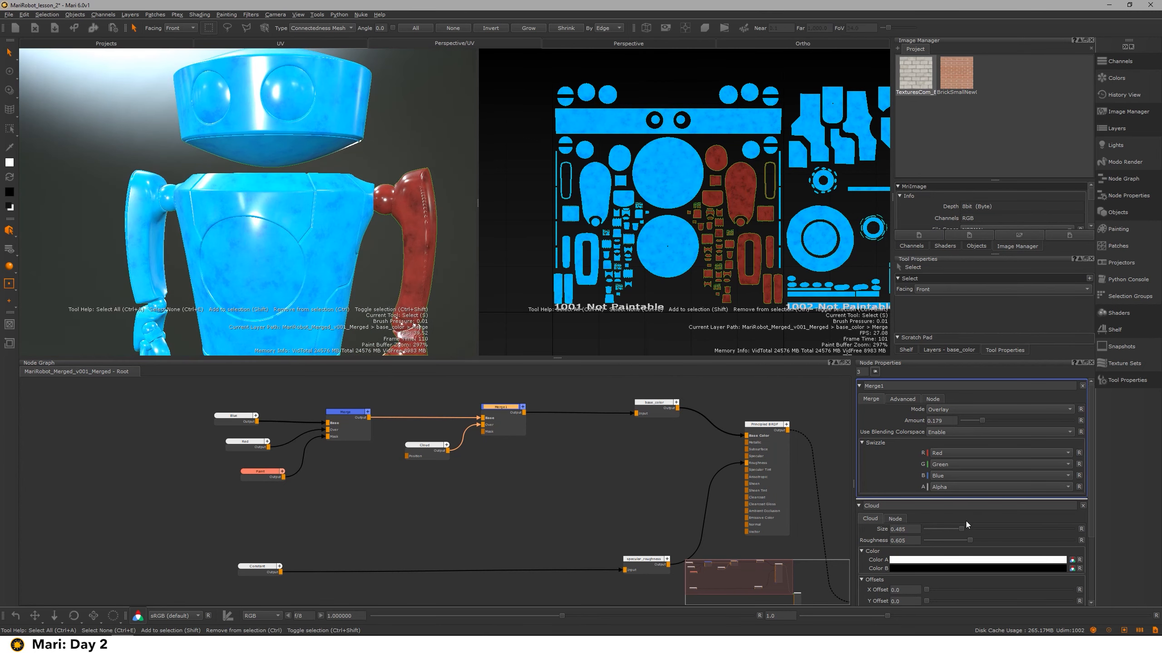
drag(961, 527, 958, 542)
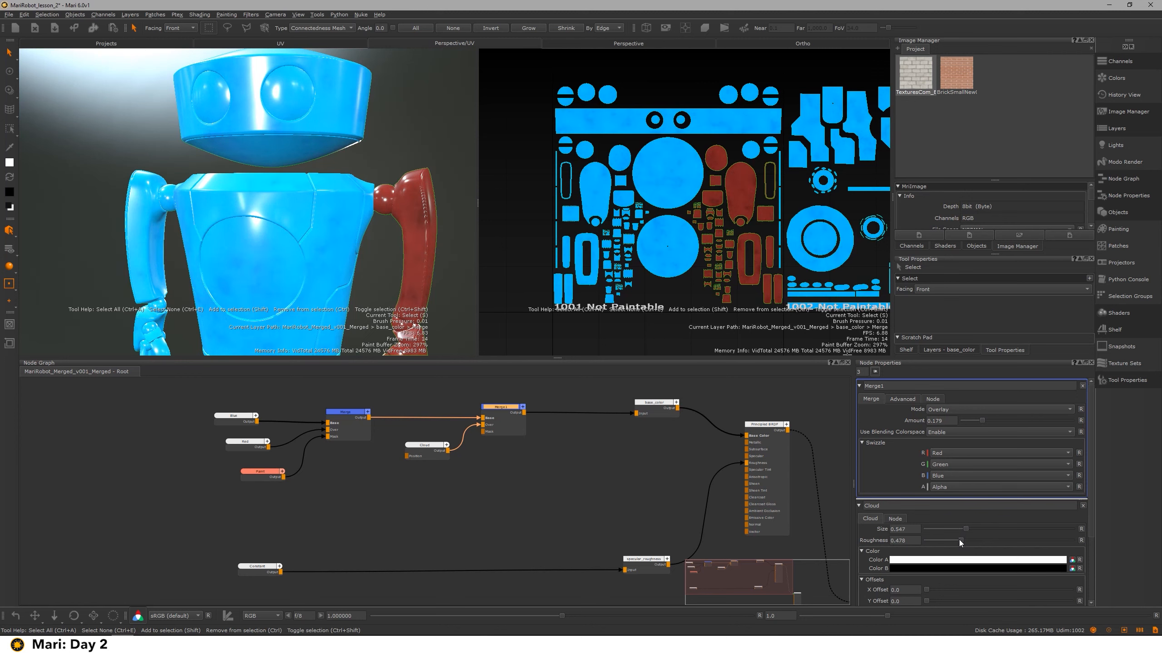
alt+drag(284, 197, 302, 198)
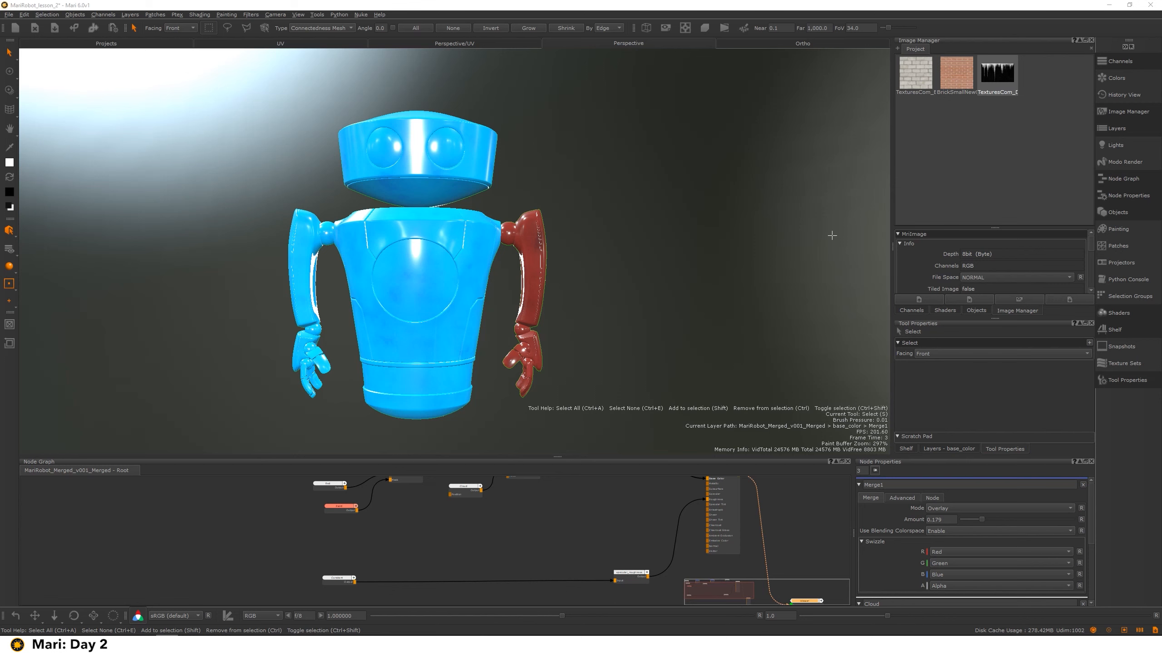
Preview the leaking grime image and position it as an enlarged Paint Through overlay across the robot's head, torso and arms
double_click(996, 72)
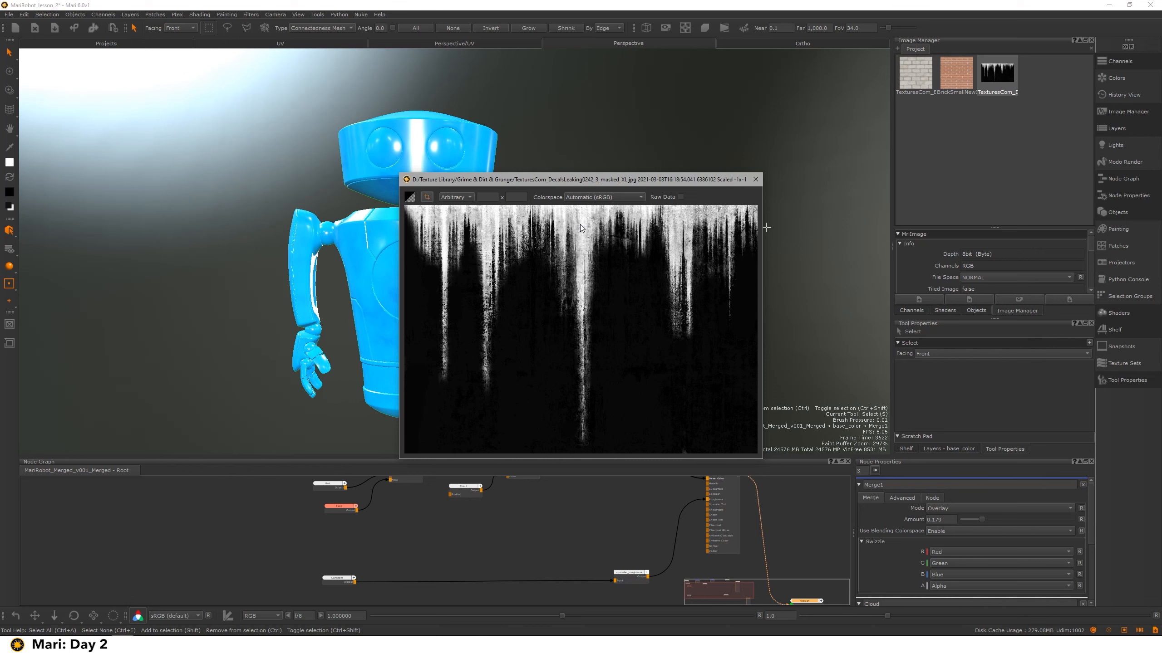
click(755, 180)
key(u)
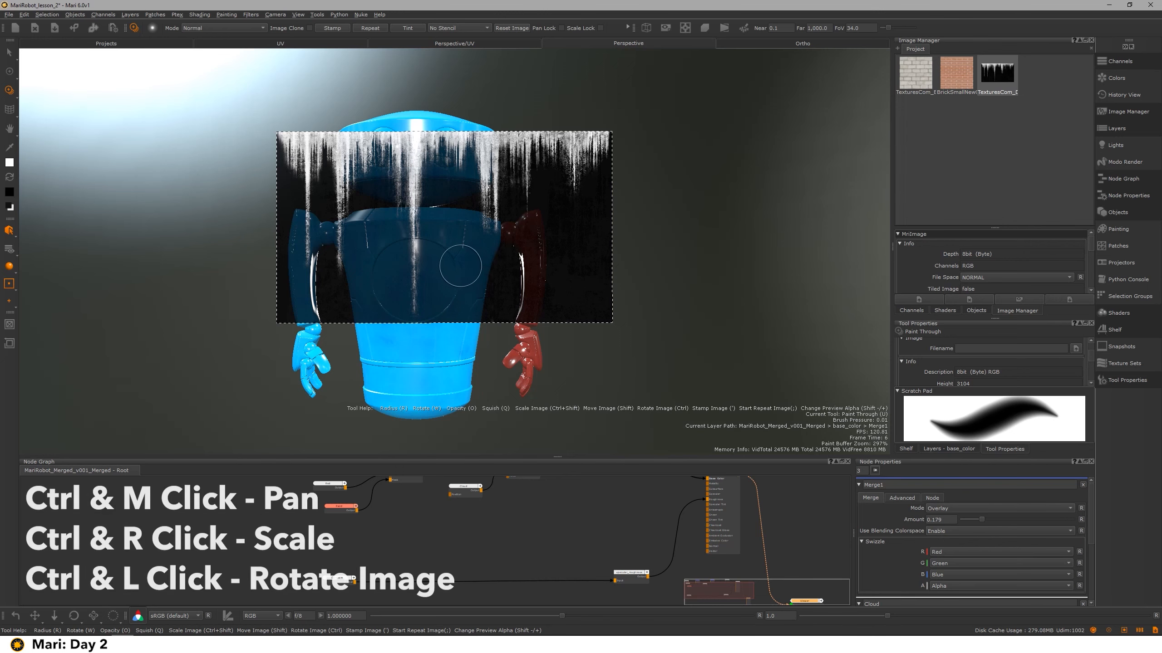
mouse_move(537, 278)
ctrl+right_down()
mouse_move(601, 277)
mouse_move(542, 273)
ctrl+right_up()
mouse_move(453, 189)
ctrl+middle_down()
mouse_move(429, 217)
mouse_move(457, 195)
ctrl+middle_up()
mouse_move(787, 234)
ctrl+mouse_down()
mouse_move(762, 182)
mouse_move(786, 241)
mouse_move(682, 368)
ctrl+mouse_up()
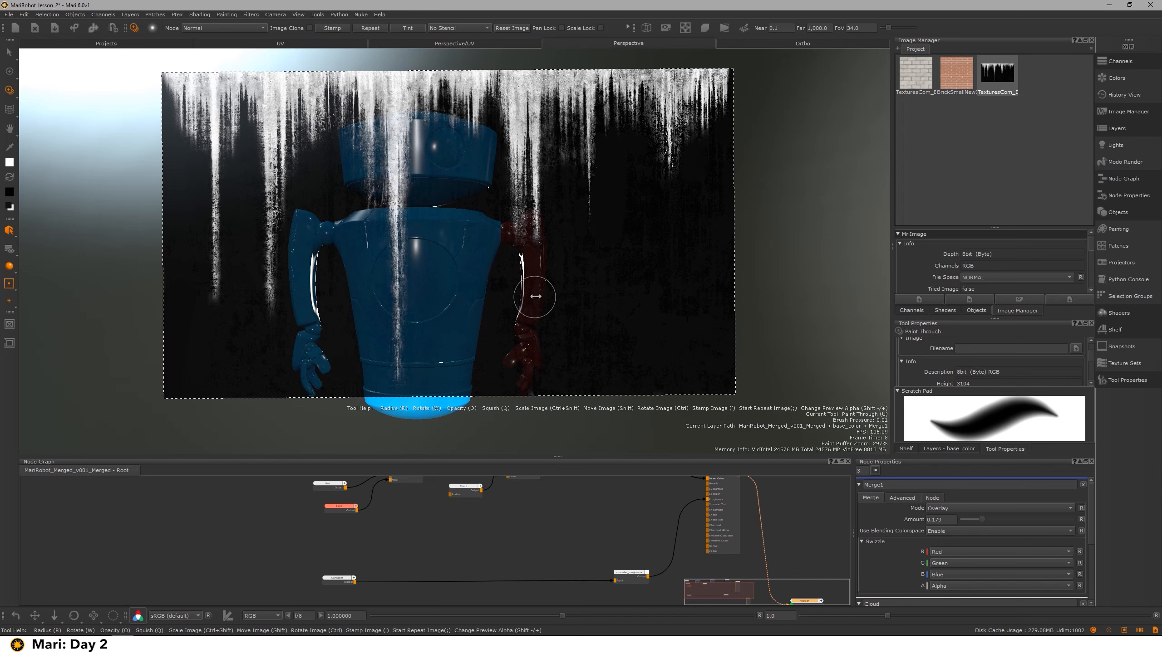
mouse_move(536, 293)
ctrl+right_down()
mouse_move(522, 294)
mouse_move(410, 425)
ctrl+right_up()
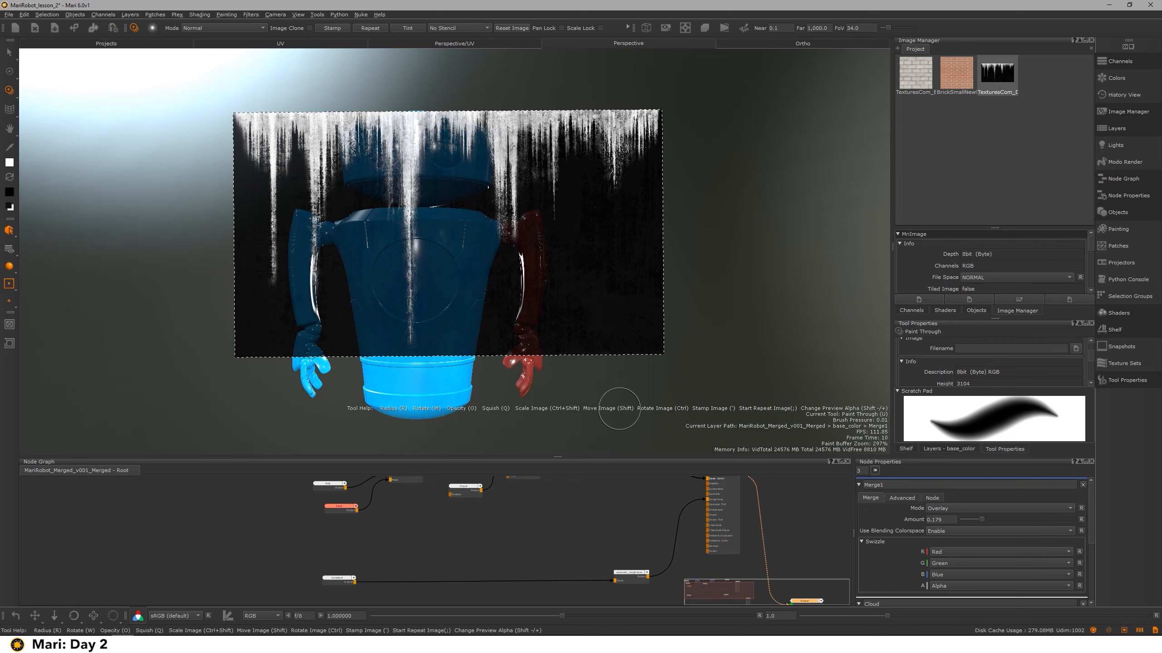
Open the HUD Manager, examine the Tool Manager's display entries, and close it without changes
click(23, 14)
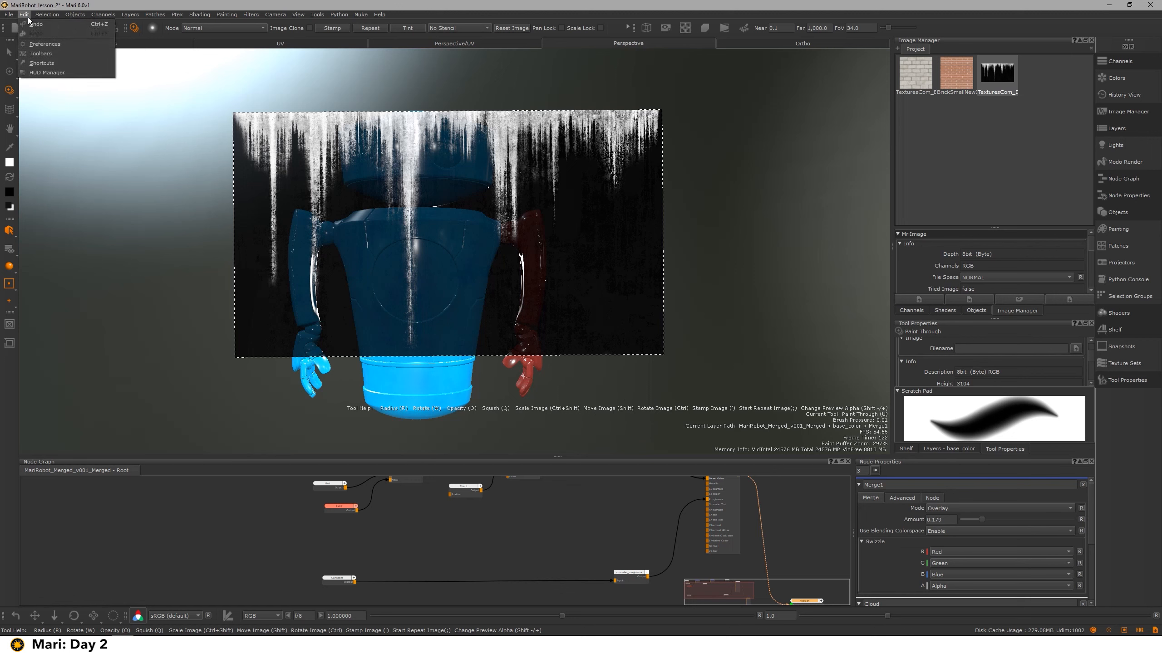
click(50, 73)
click(478, 226)
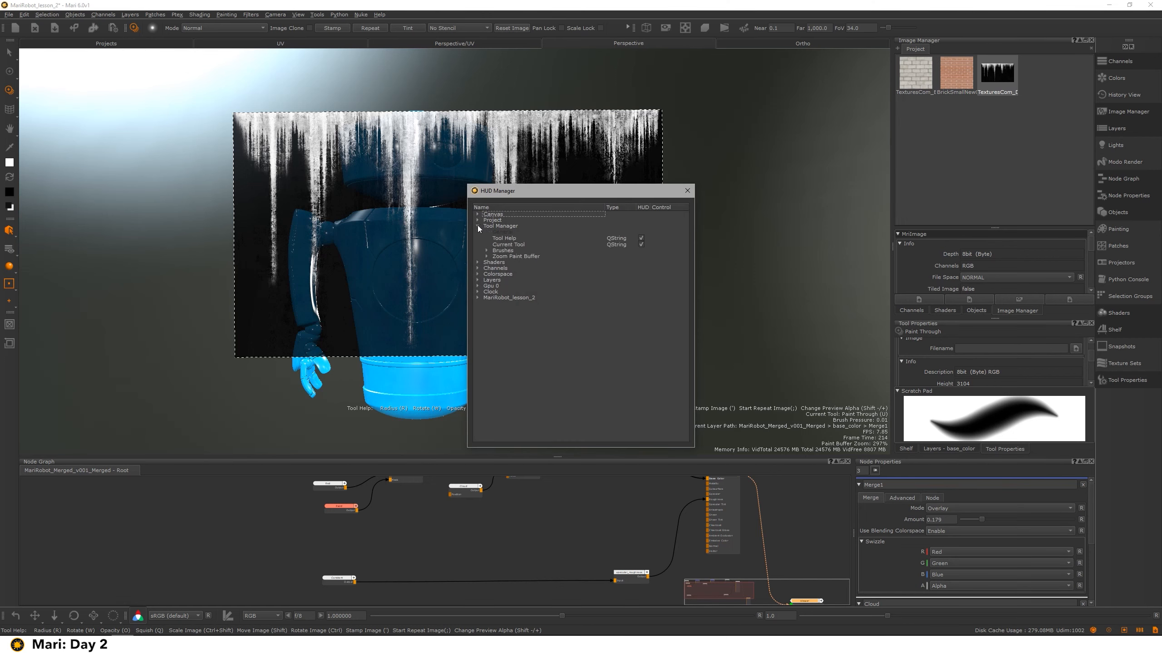
click(686, 193)
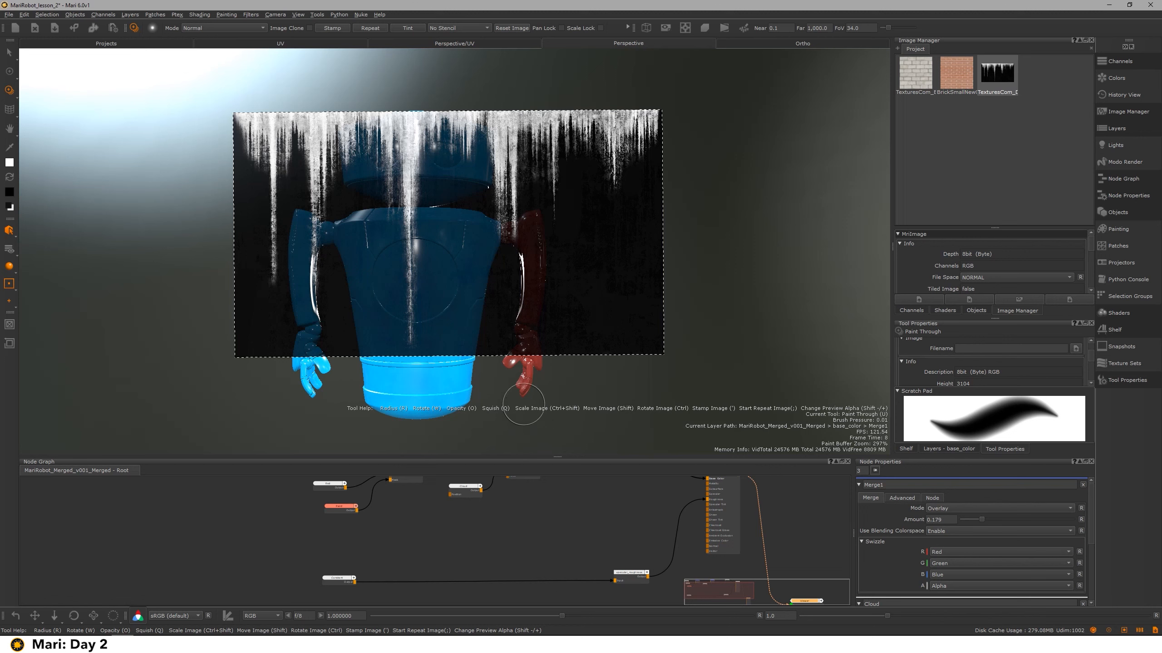
Add a black 4096 x 4096, 8-bit Paint node as scalar data near the roughness Constant and display it on the robot
middle_drag(510, 568, 515, 522)
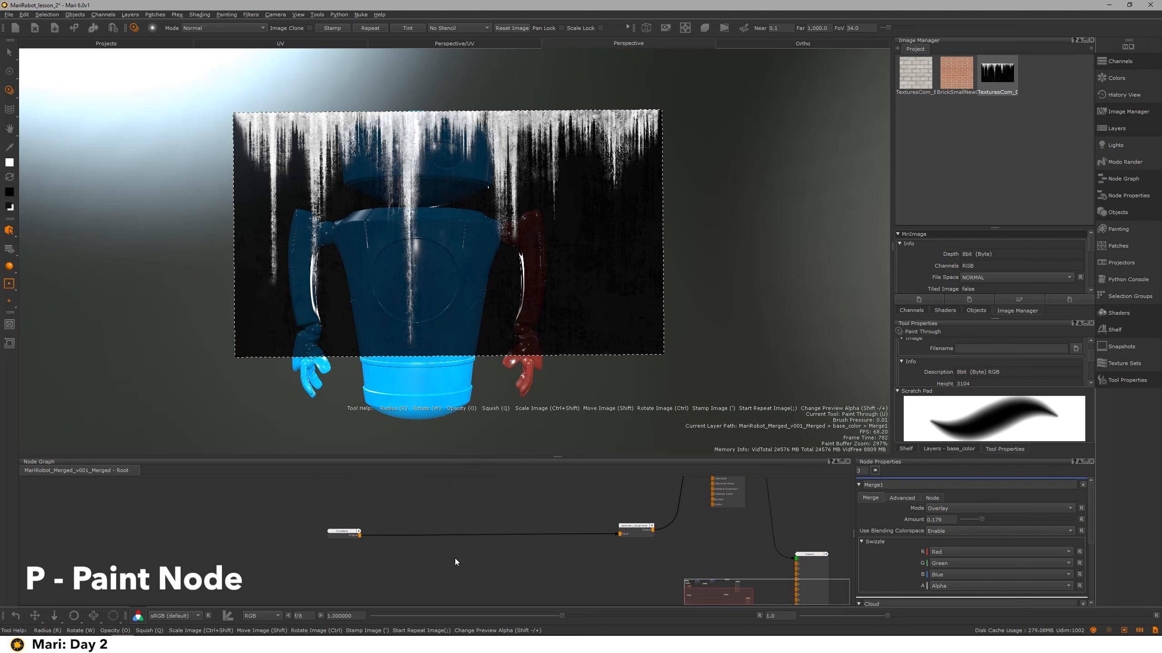
key(p)
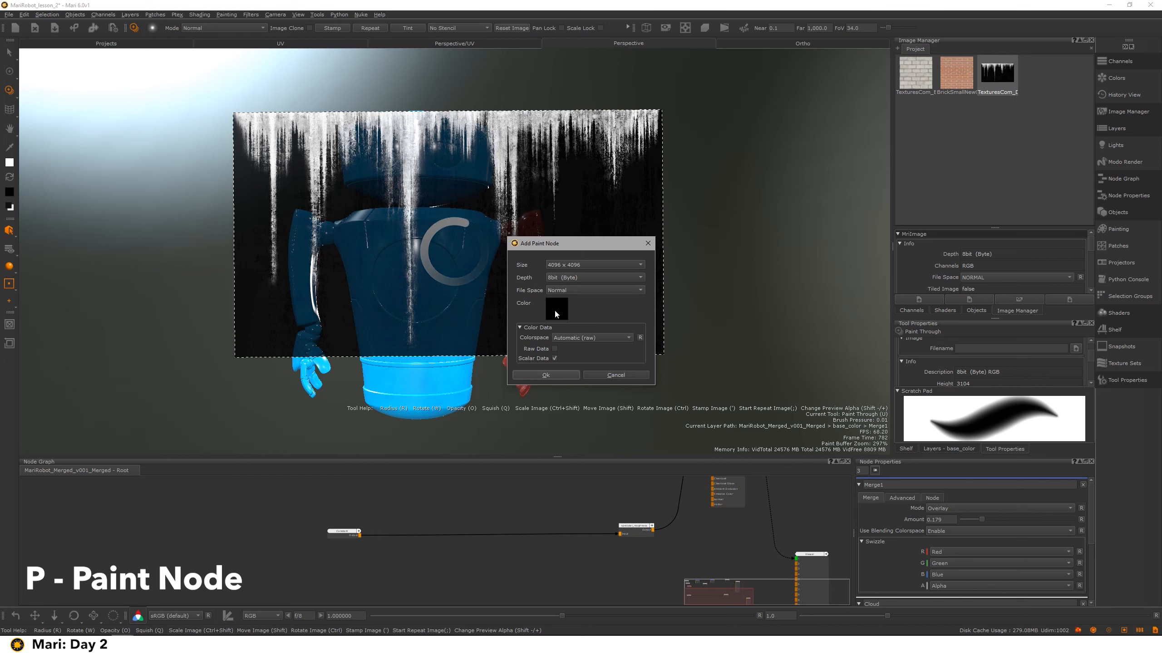
click(545, 375)
click(463, 512)
Switch from Paint Through to the Select tool and move the Paint node closer to the roughness Constant
mouse_move(478, 259)
alt+mouse_down()
mouse_move(441, 241)
mouse_move(476, 142)
alt+mouse_up()
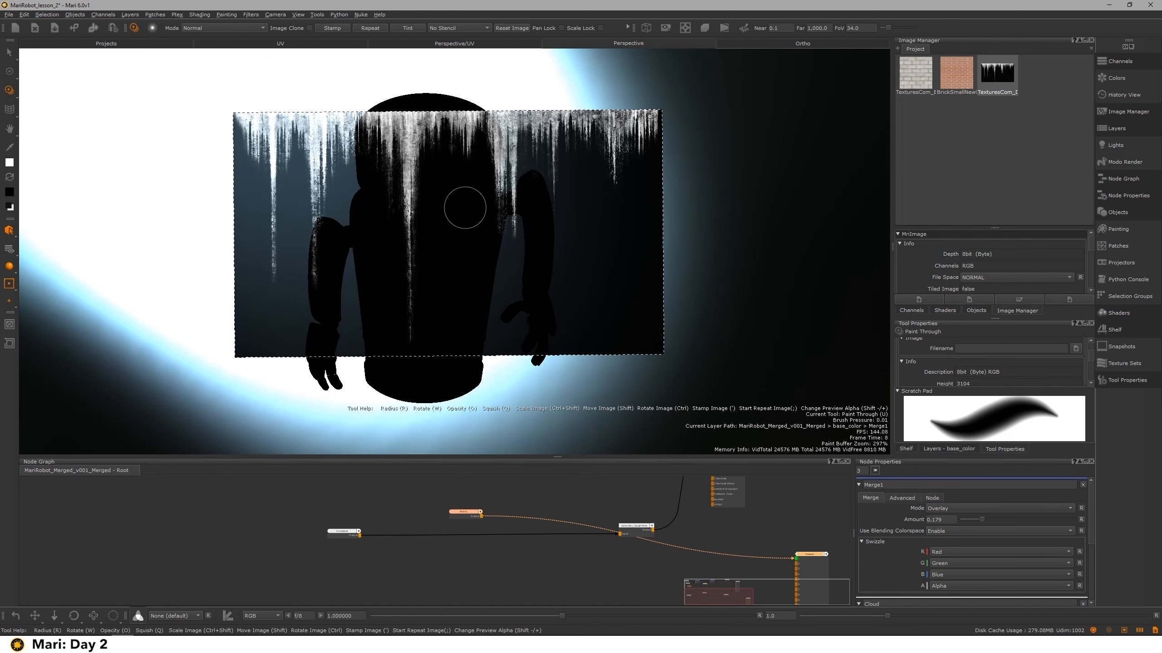
click(14, 56)
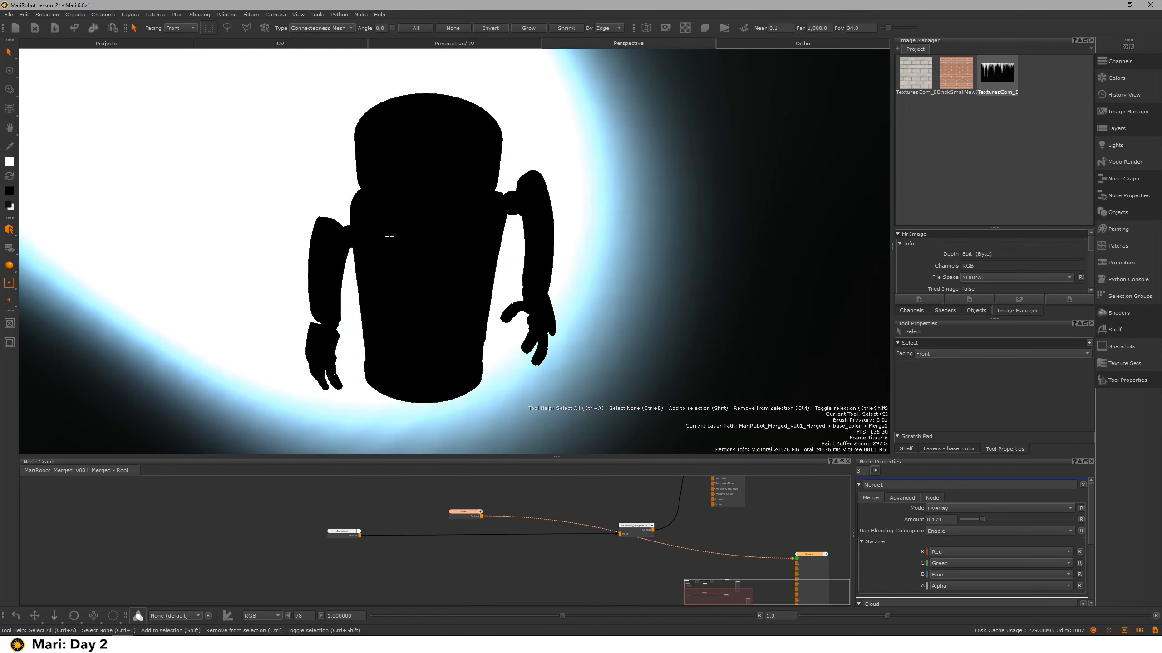
drag(464, 514, 432, 503)
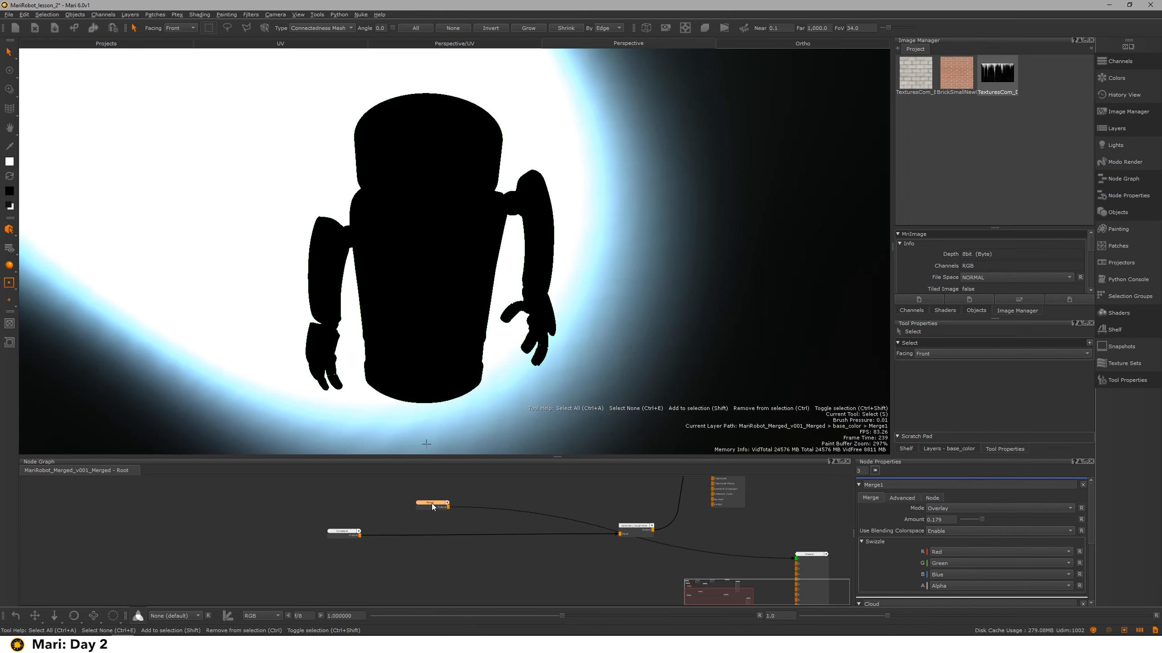
alt+drag(449, 236, 484, 271)
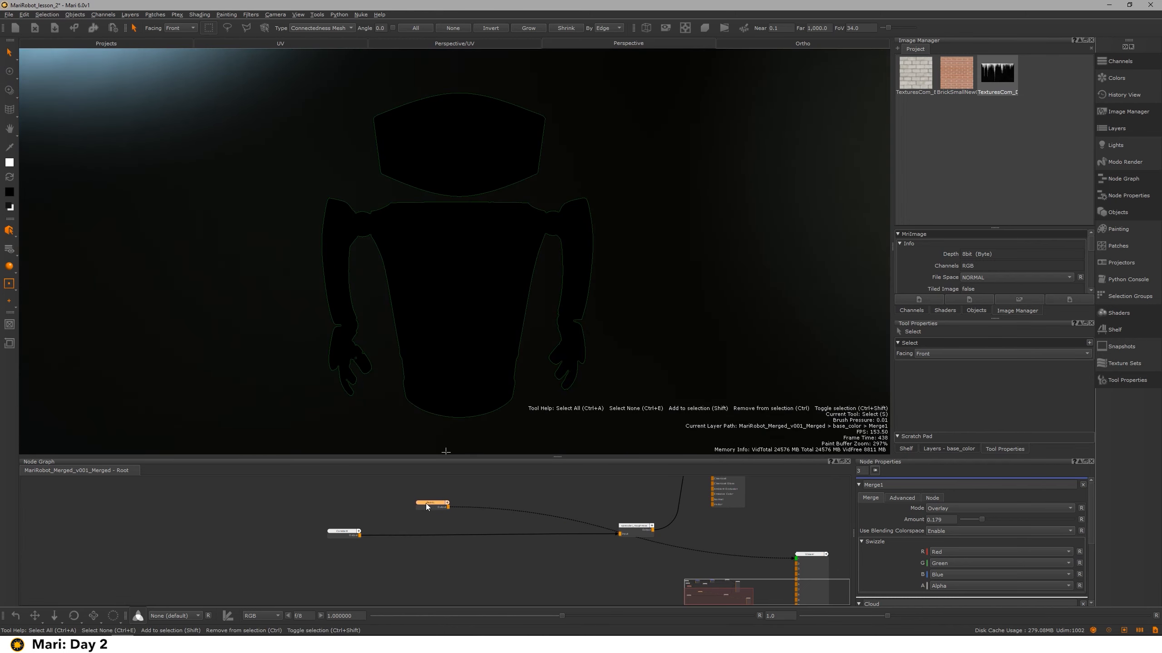
Try inverting the black Paint node by adding an Invert node after it
key(Tab)
text(invert)
key(Return)
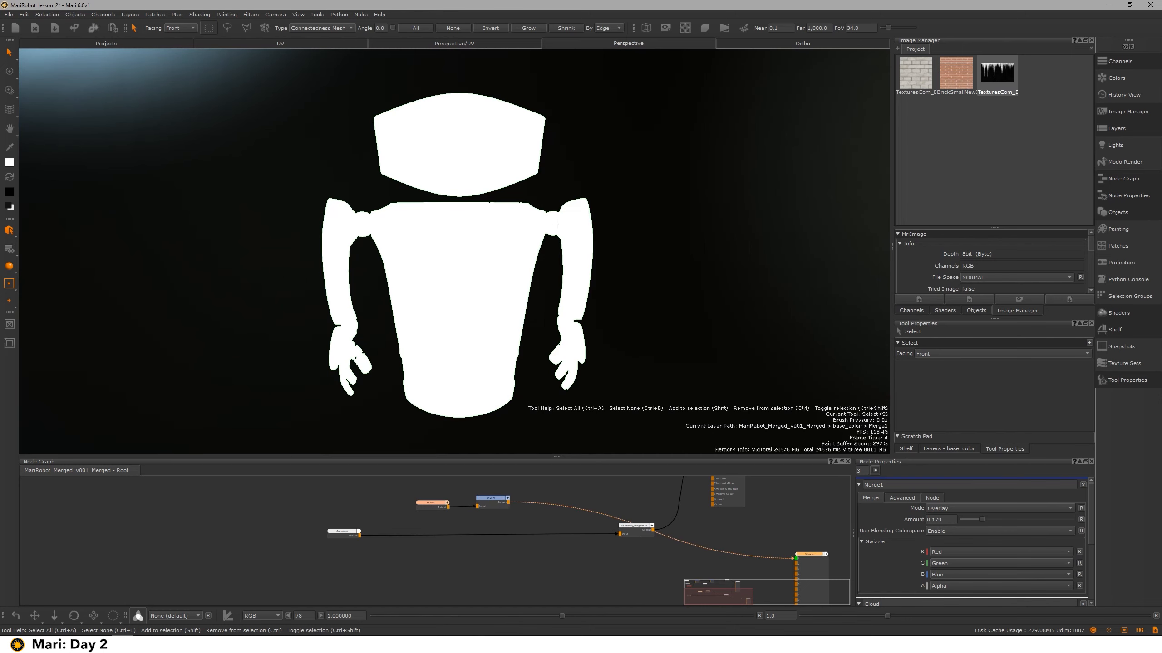
alt+drag(442, 216, 568, 263)
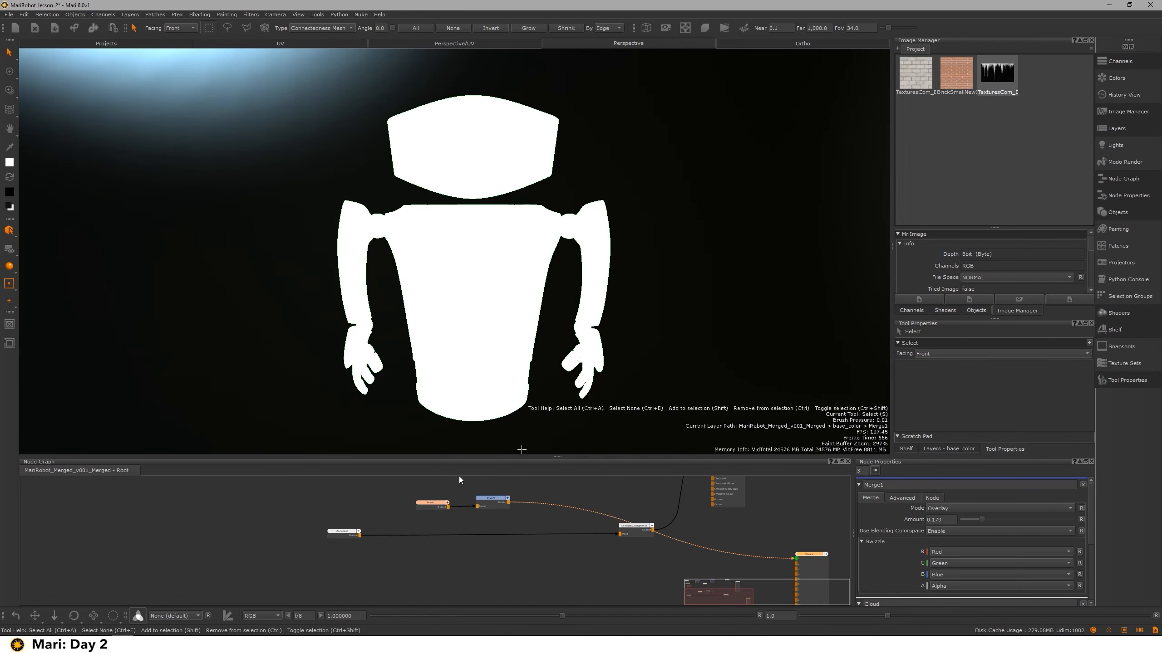
Delete the Invert node so the Paint node feeds the display directly, and nudge the Paint node slightly
click(492, 500)
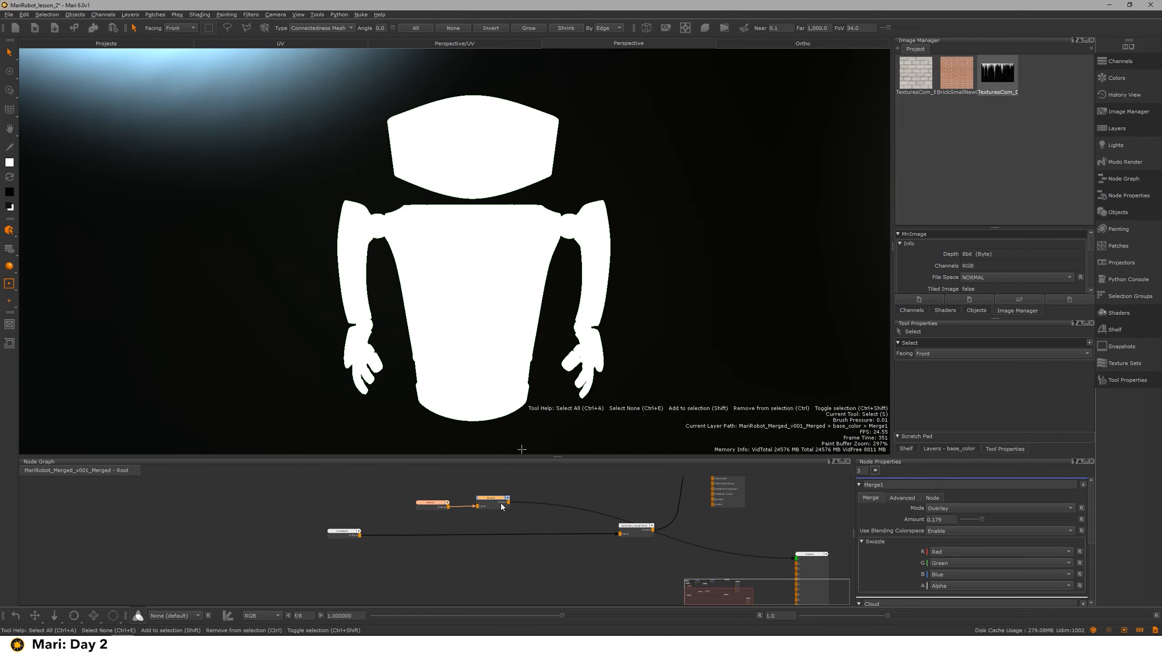
key(Delete)
mouse_move(491, 284)
alt+mouse_down()
mouse_move(461, 194)
mouse_move(476, 200)
mouse_move(479, 186)
alt+mouse_up()
drag(431, 503, 428, 503)
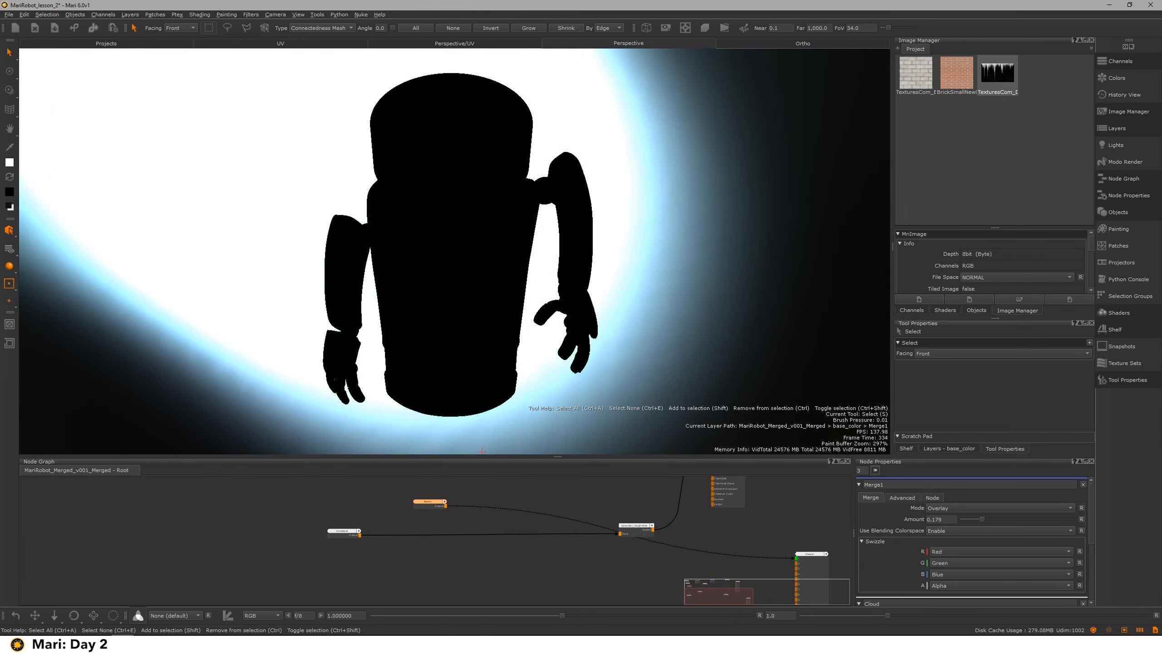
Load the dripping grime image into Paint Through over the robot and try brushing it across the torso
mouse_move(997, 72)
mouse_down()
mouse_move(983, 91)
mouse_move(533, 190)
mouse_up()
mouse_move(474, 235)
mouse_down()
mouse_move(467, 216)
mouse_move(637, 194)
mouse_up()
mouse_move(441, 204)
mouse_down()
mouse_move(388, 130)
mouse_move(458, 333)
mouse_move(530, 218)
mouse_move(521, 195)
mouse_up()
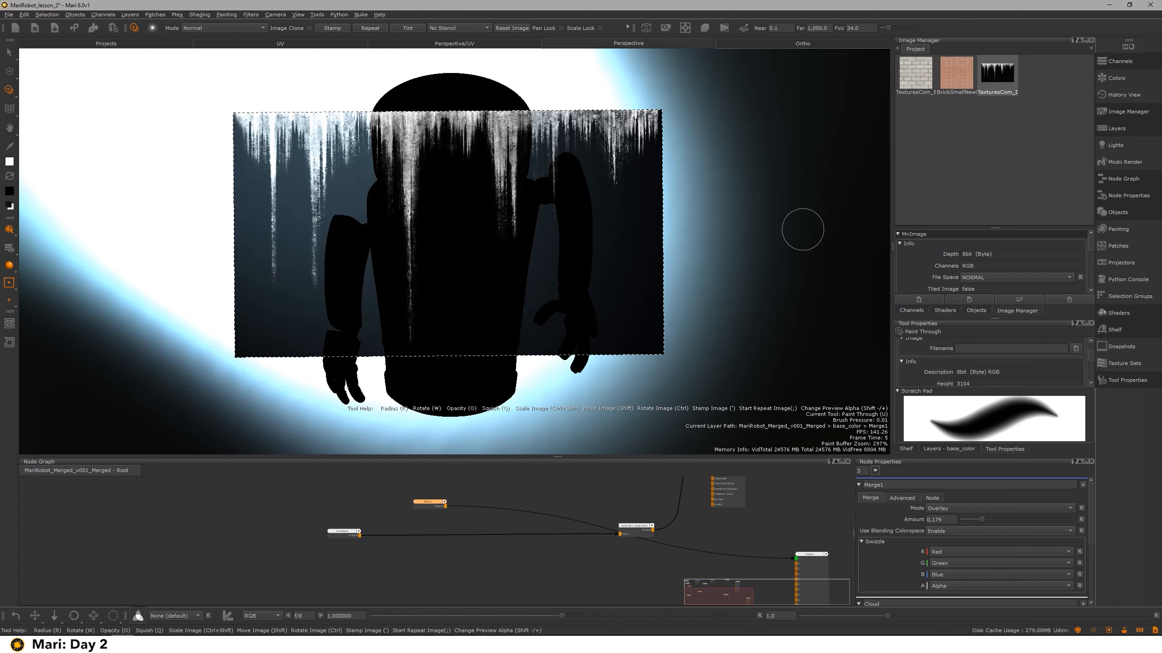
Open the Painting settings as a floating palette, place it beside the robot's torso and adjust its width
click(1120, 231)
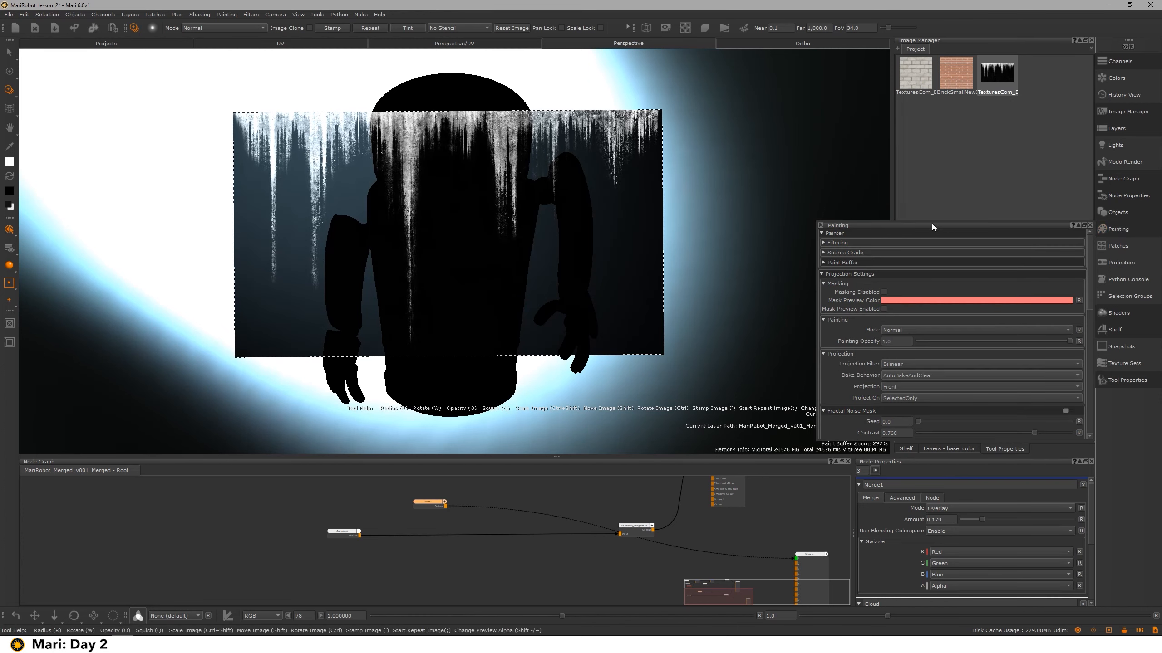
mouse_move(931, 223)
mouse_down()
mouse_move(719, 204)
mouse_move(721, 158)
mouse_up()
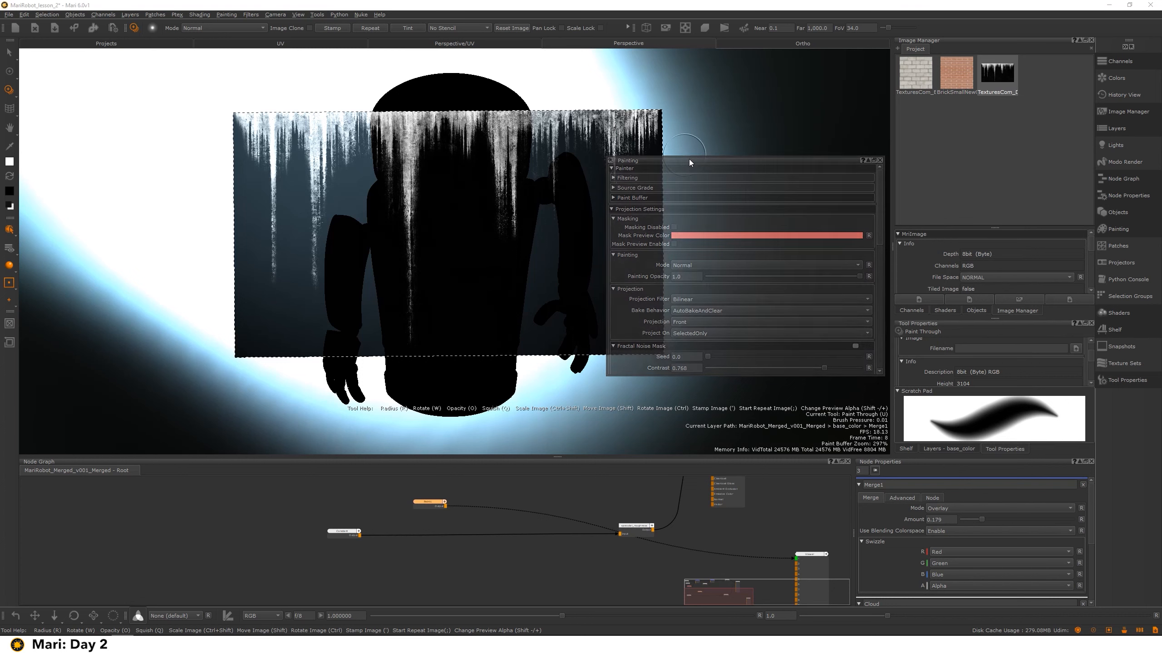
drag(655, 162, 666, 118)
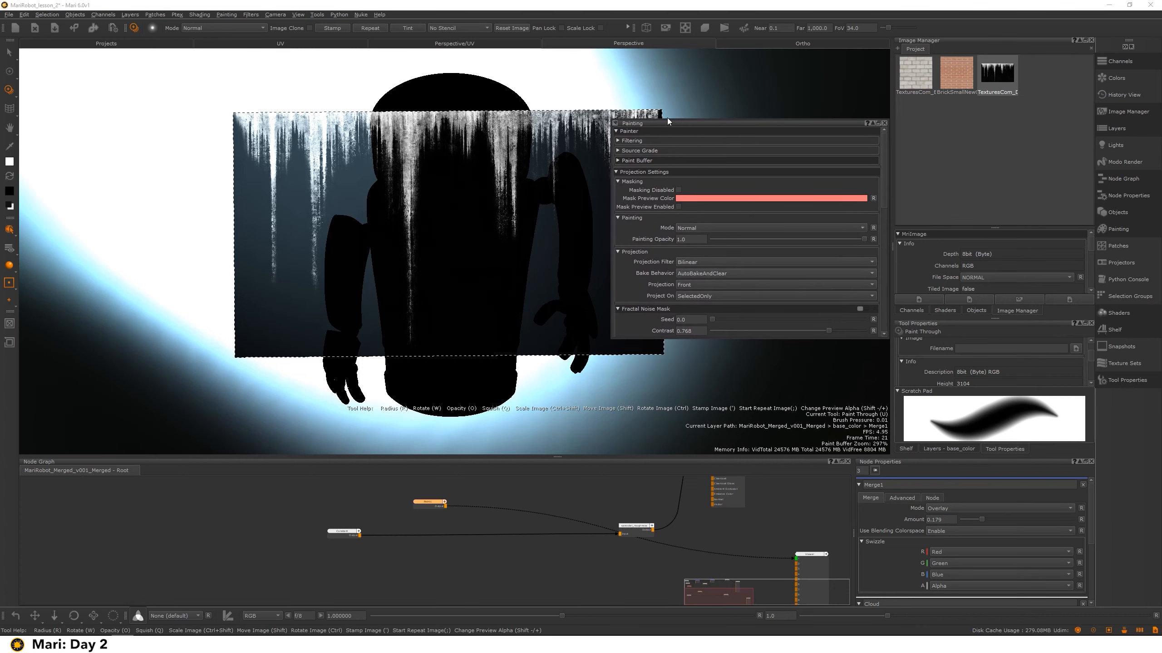
click(638, 166)
click(643, 165)
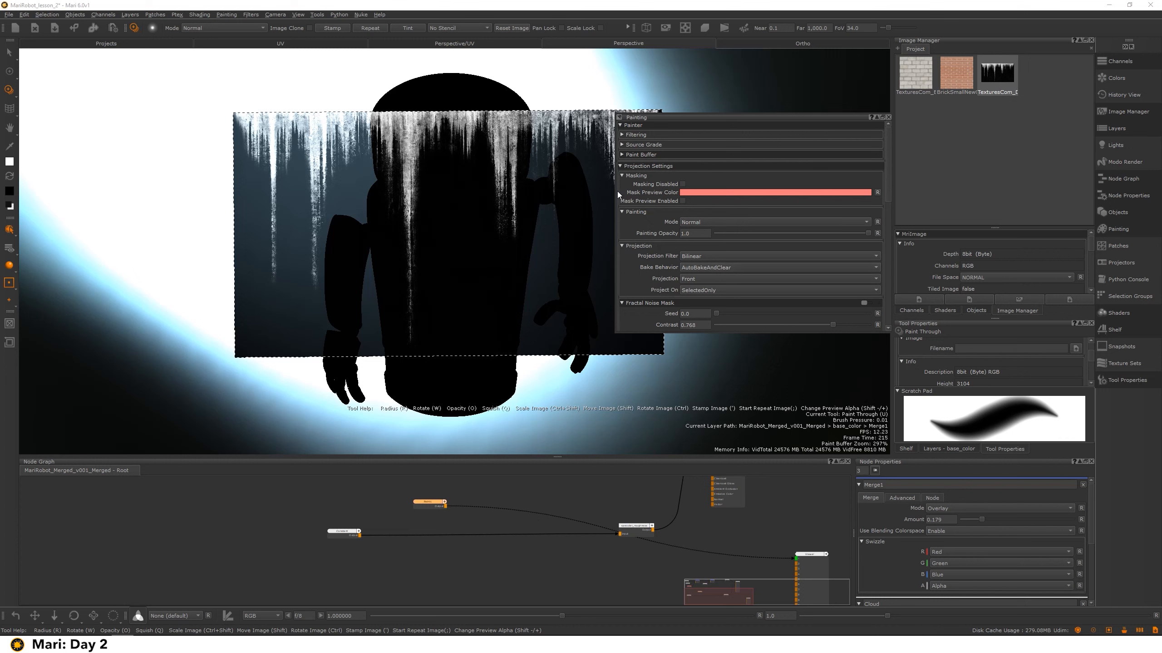
drag(617, 192, 678, 194)
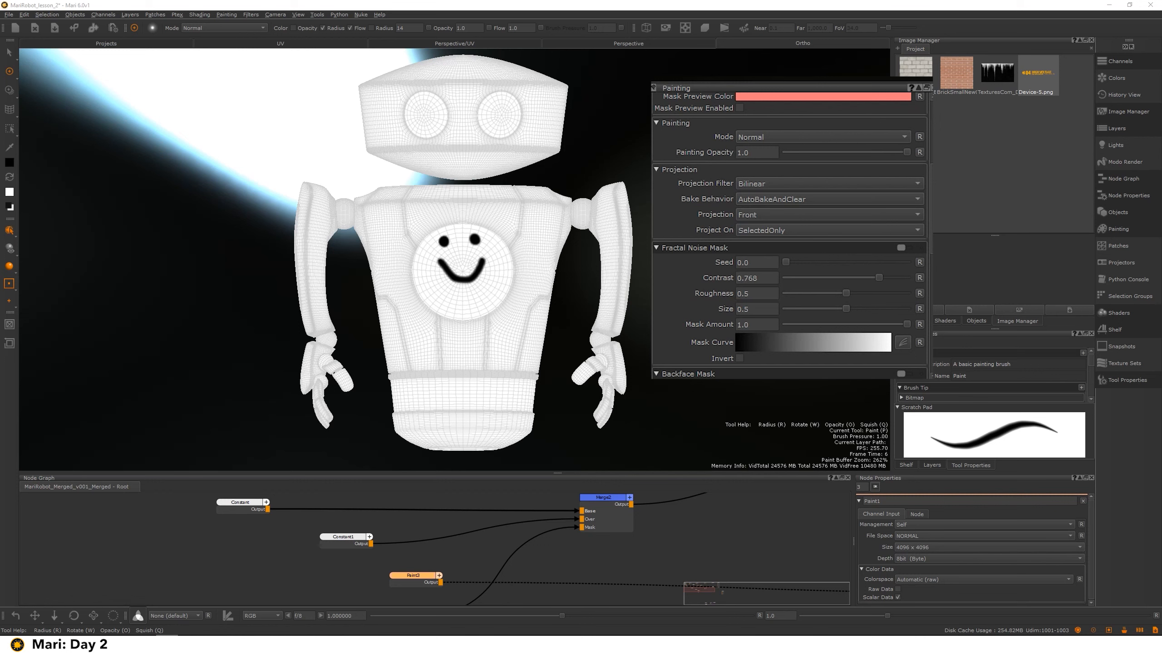
Shrink the painted smiley with Transform Paint Buffer and reposition it near the middle of the chest circle
click(7, 129)
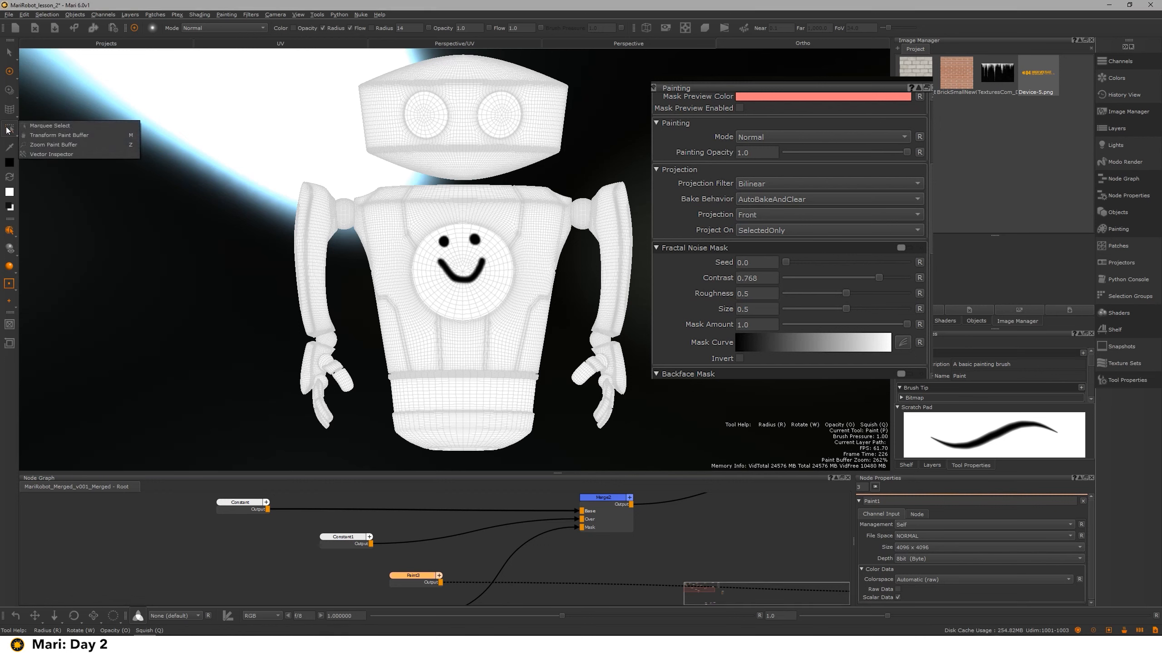
click(66, 135)
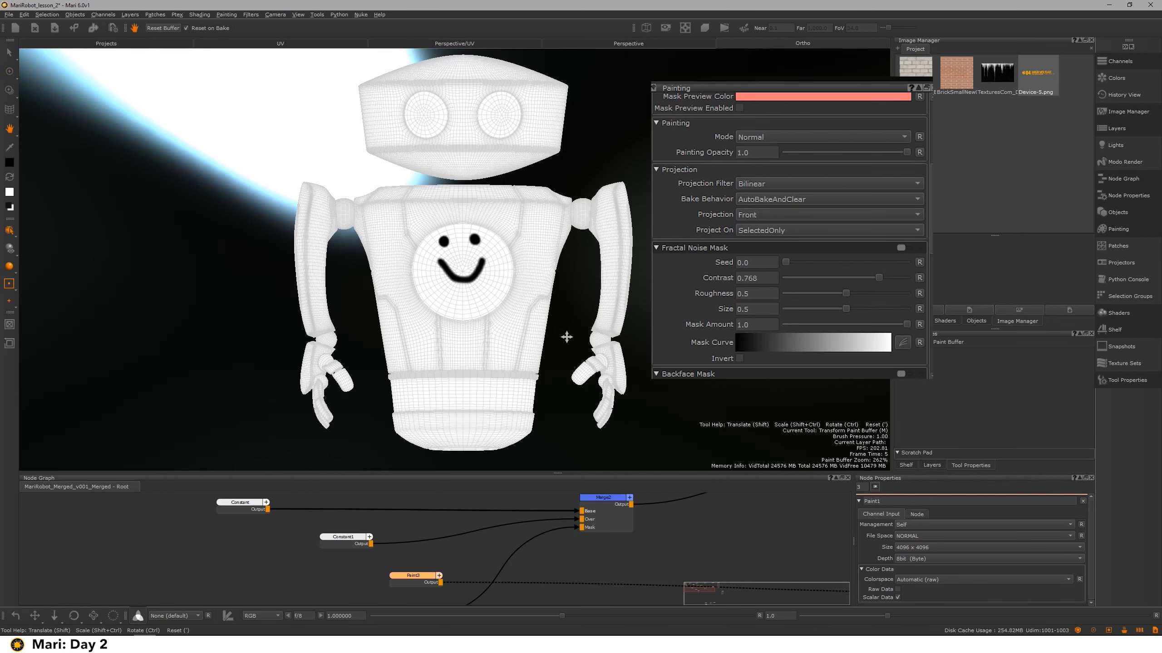
mouse_move(488, 329)
mouse_down()
mouse_move(446, 298)
mouse_move(527, 317)
mouse_move(452, 346)
mouse_move(485, 215)
mouse_move(479, 184)
mouse_move(483, 359)
mouse_move(483, 330)
mouse_move(148, 288)
mouse_up()
shift+drag(412, 337, 417, 314)
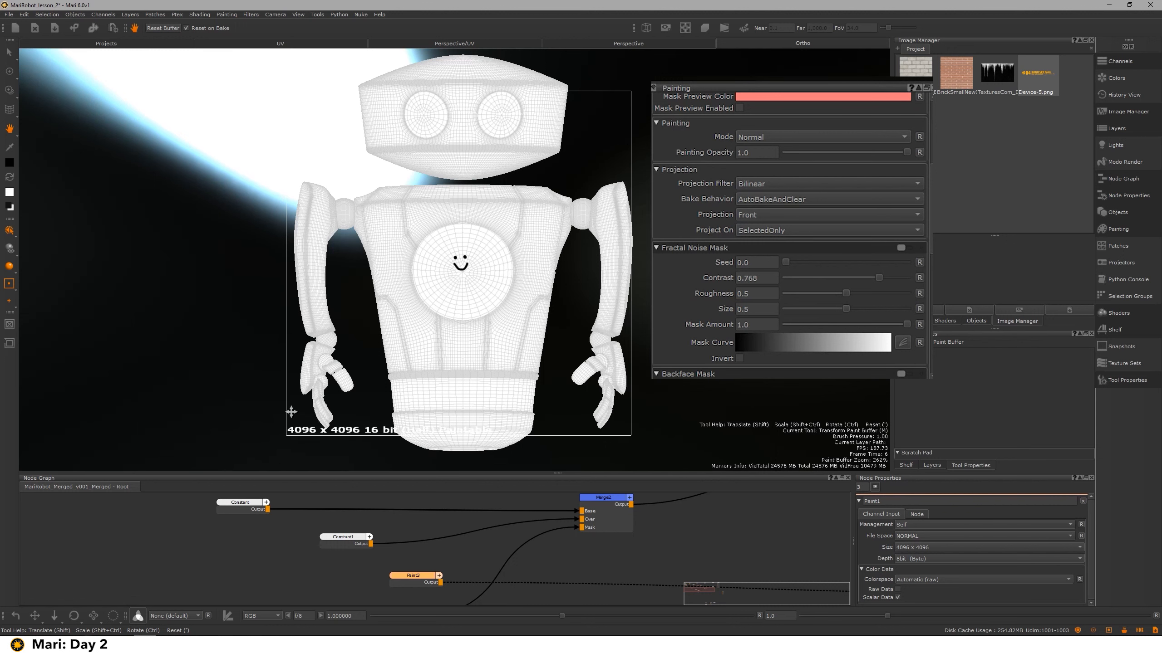
mouse_move(433, 328)
ctrl+shift+mouse_down()
mouse_move(630, 315)
mouse_move(448, 333)
ctrl+shift+mouse_up()
shift+drag(393, 411, 371, 420)
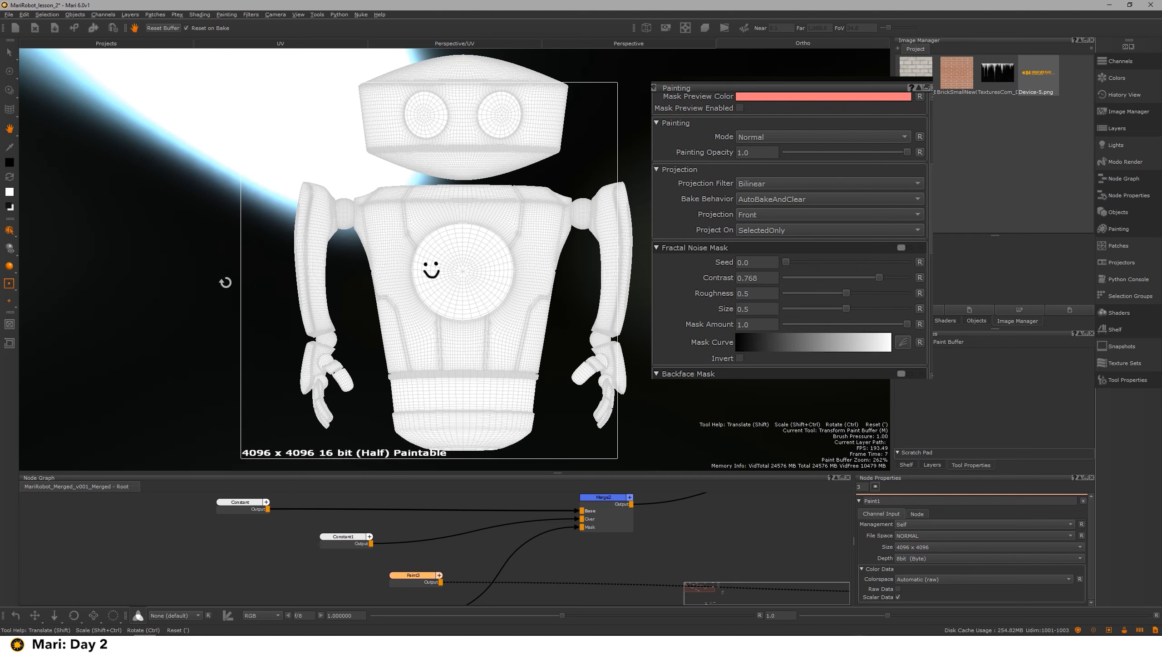
mouse_move(494, 228)
shift+mouse_down()
mouse_move(522, 238)
mouse_move(495, 237)
shift+mouse_up()
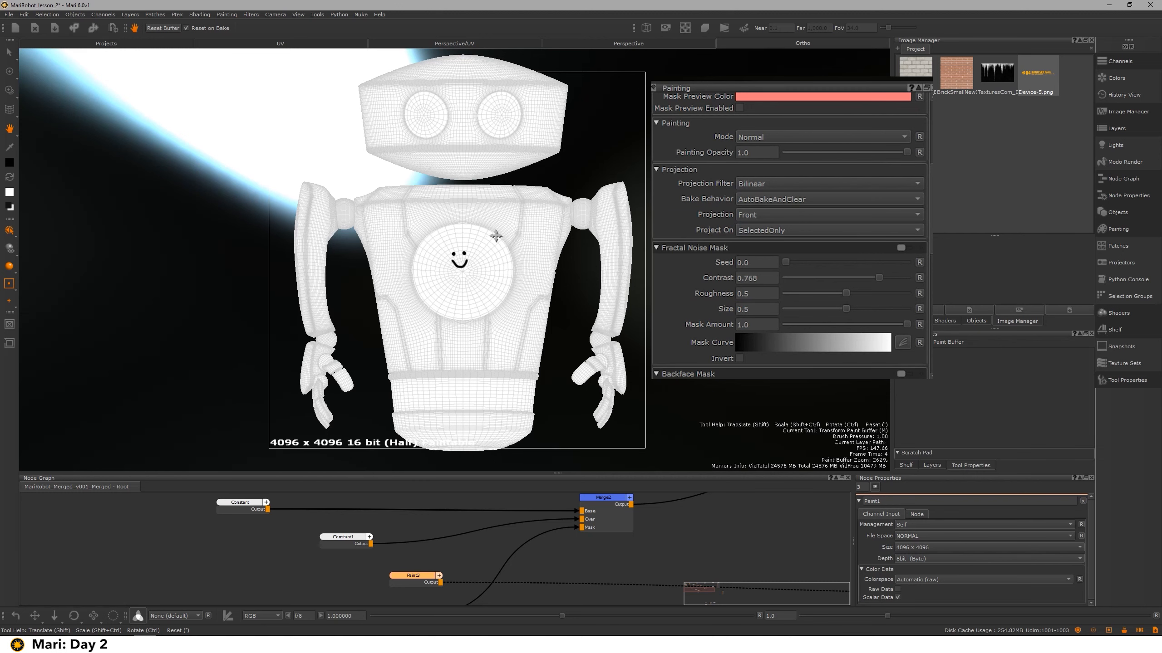
Try the paint buffer at 8 bit (Byte) color depth, and restore it to 16 bit (Half)
scroll(924, 176, down, 2)
scroll(927, 164, up, 3)
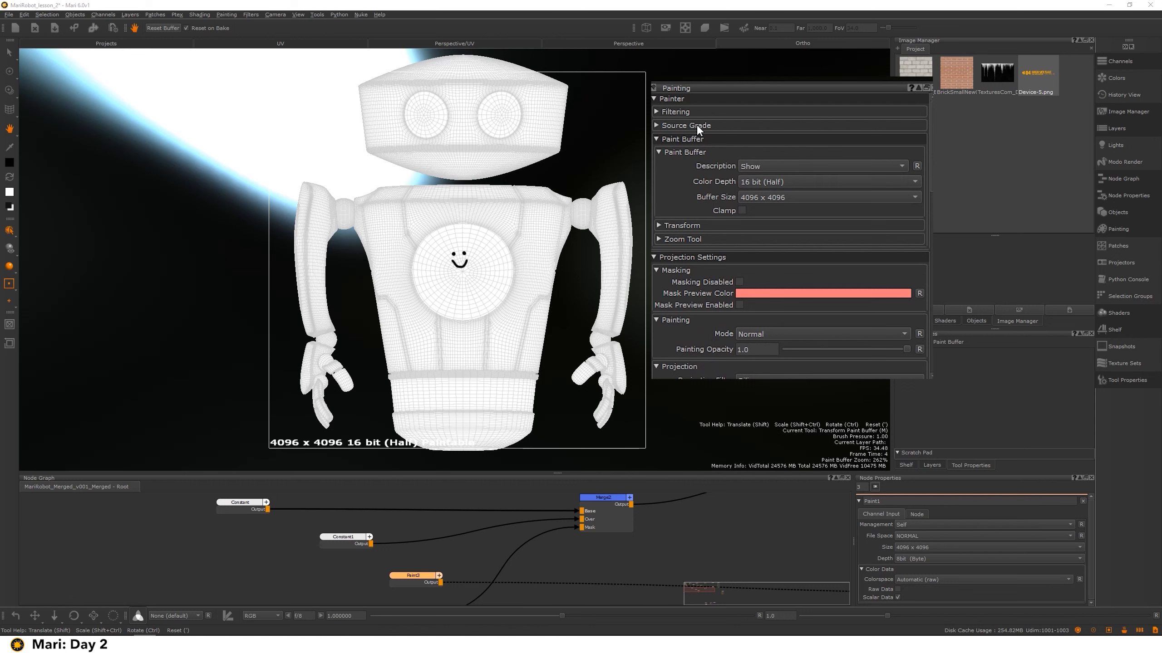
click(767, 182)
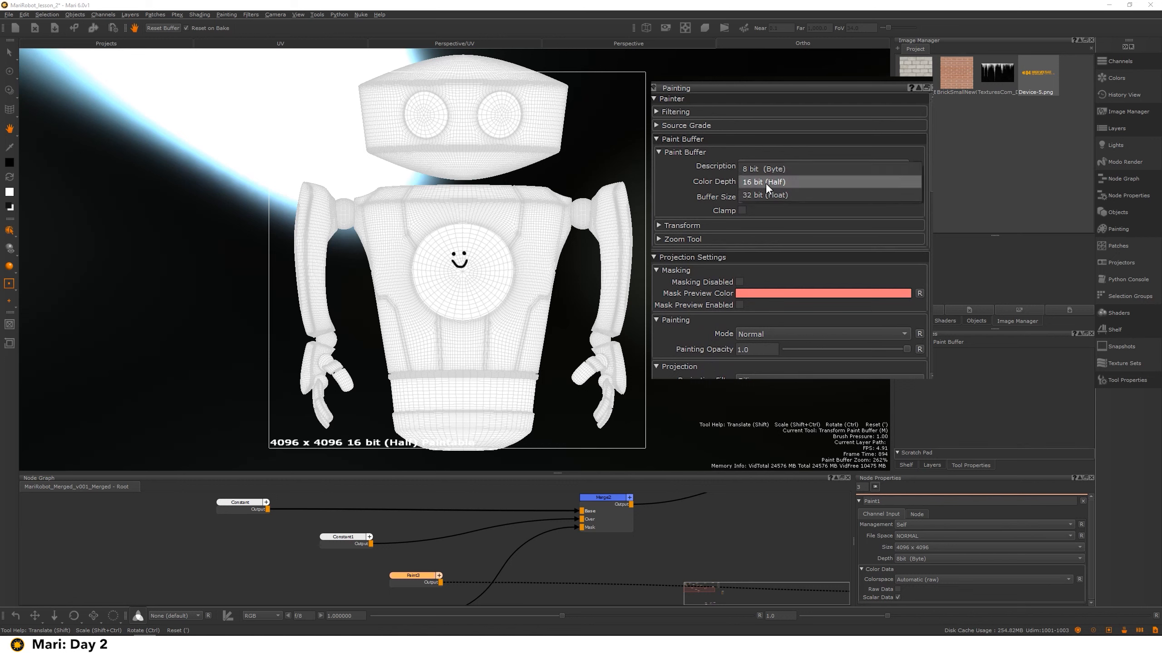
click(766, 168)
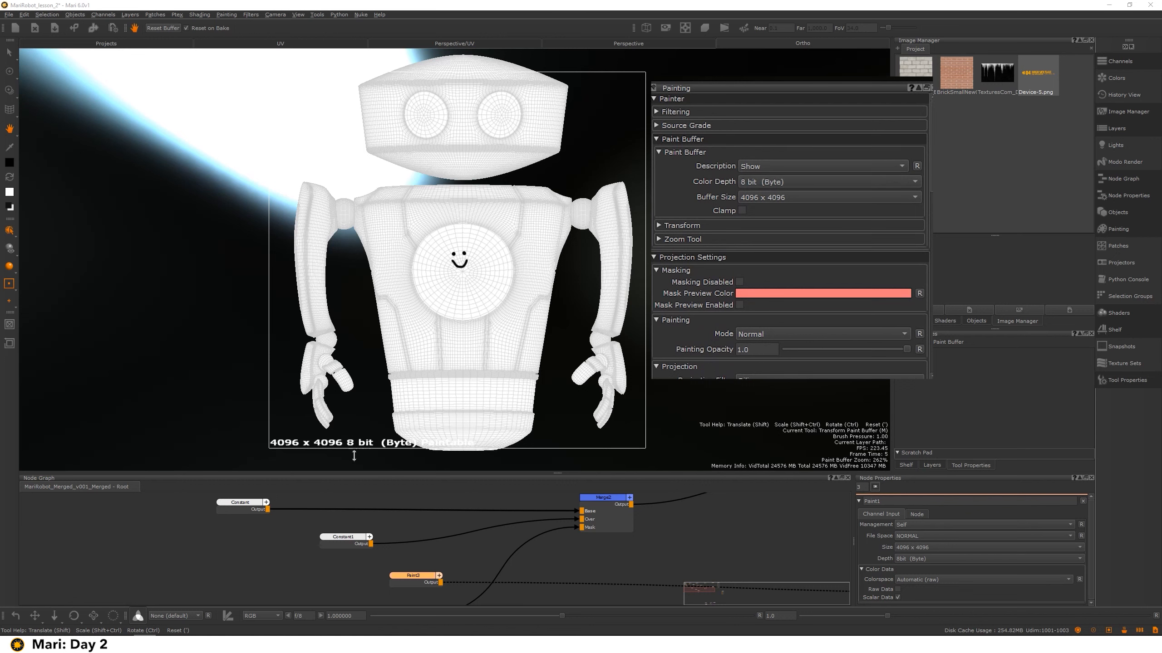
click(761, 181)
click(777, 182)
Move the smiley's paint buffer slightly and try rotating it over the chest circle
mouse_move(501, 250)
mouse_down()
mouse_move(533, 270)
mouse_move(450, 268)
mouse_move(465, 268)
mouse_up()
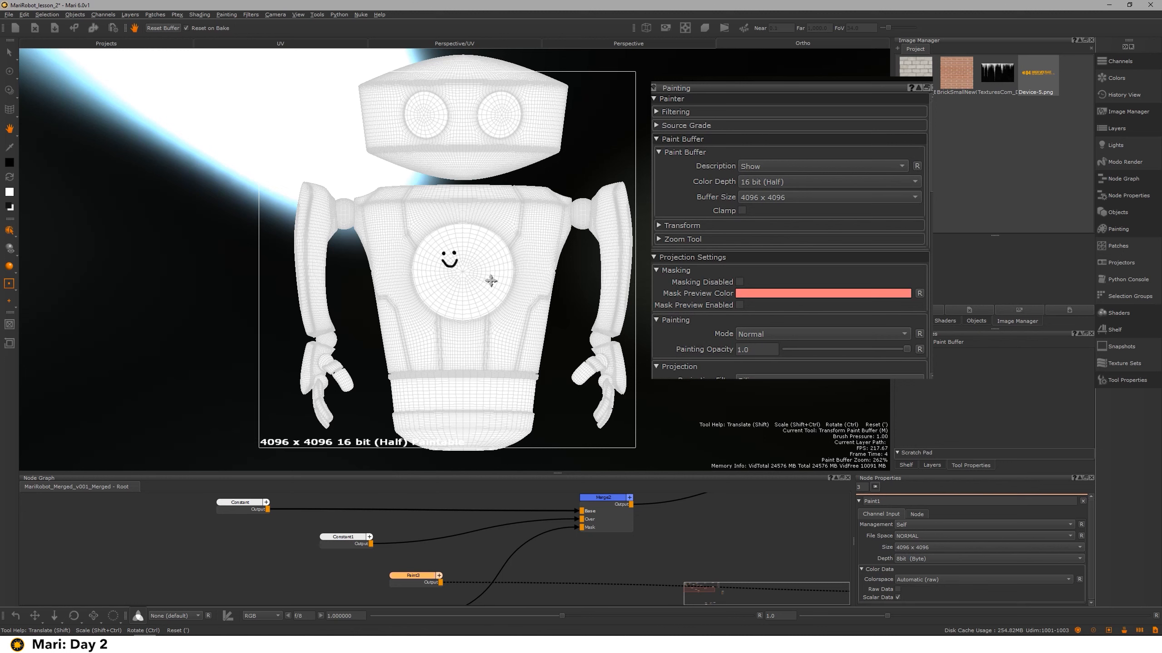
mouse_move(469, 269)
ctrl+mouse_down()
mouse_move(471, 286)
mouse_move(448, 307)
mouse_move(429, 271)
mouse_move(451, 321)
mouse_move(475, 151)
mouse_move(441, 158)
ctrl+mouse_up()
key(')
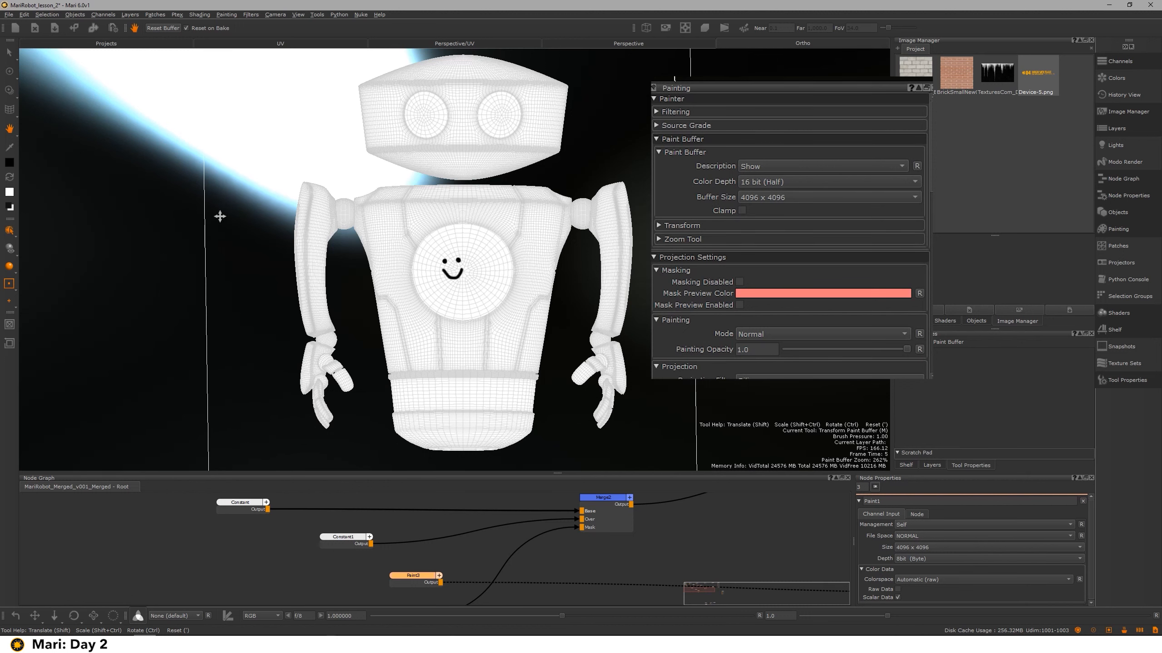
Warp the smiley by defining a warp area around the chest circle and distorting its grid points, and bake it
click(9, 109)
shift+drag(390, 220, 511, 317)
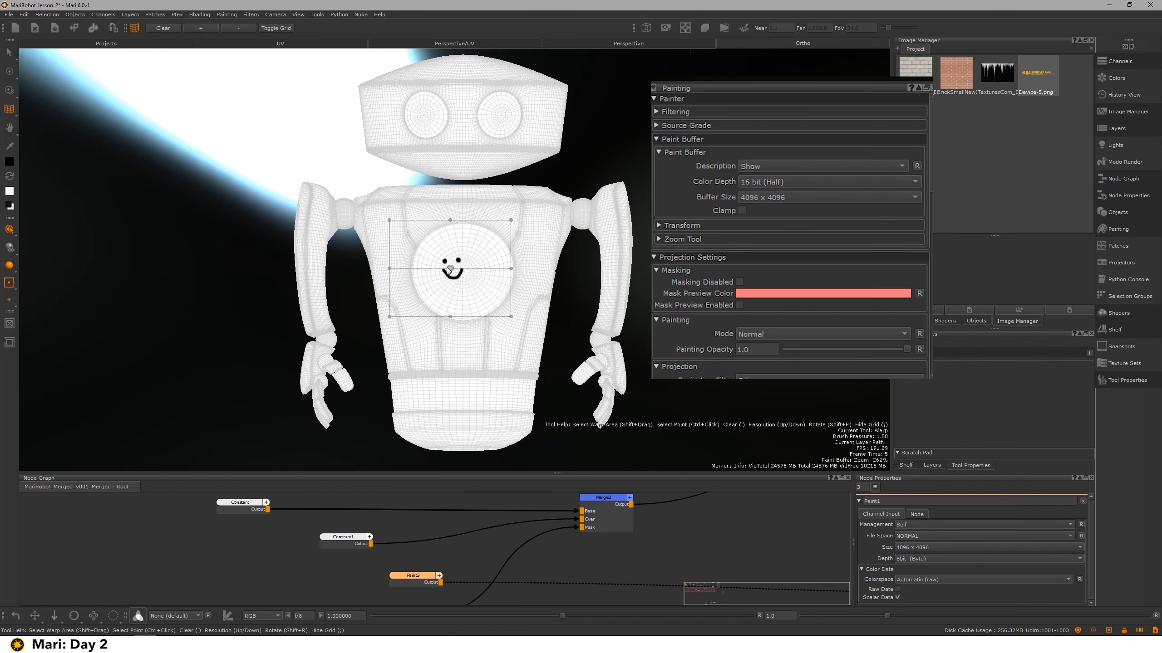
mouse_move(450, 269)
mouse_down()
mouse_move(513, 231)
mouse_move(493, 232)
mouse_move(447, 286)
mouse_move(432, 384)
mouse_move(433, 343)
mouse_up()
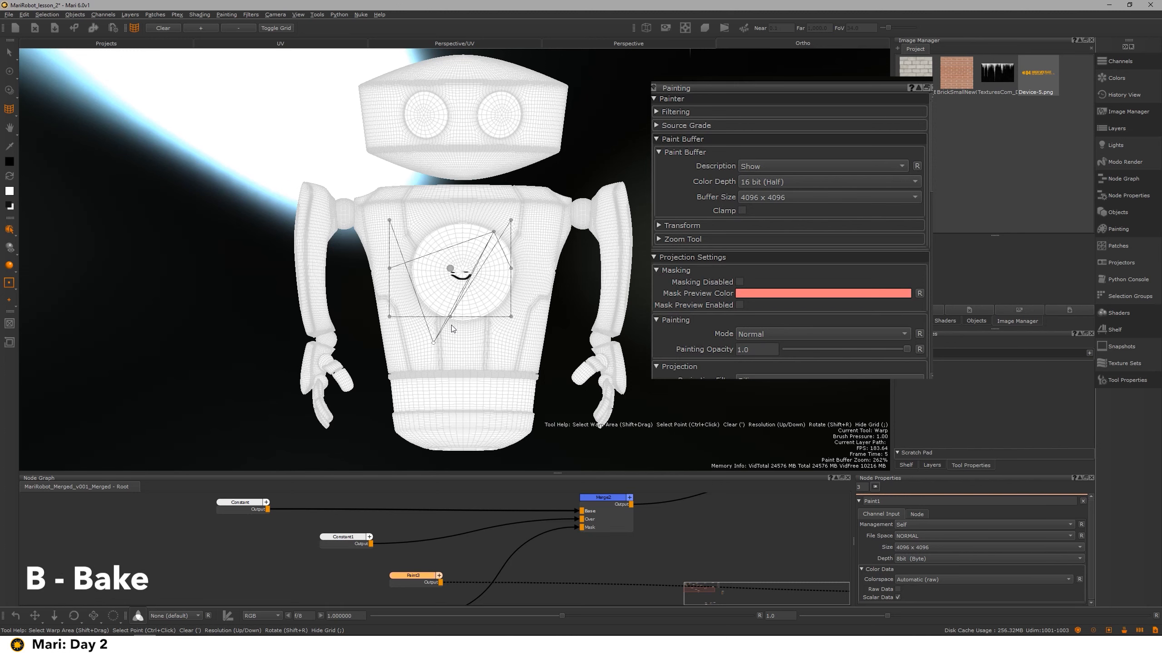
key(b)
Inspect the baked smiley from an angle, and undo the view changes, the bake and the warp
alt+drag(488, 291, 634, 281)
scroll(634, 281, up, 10)
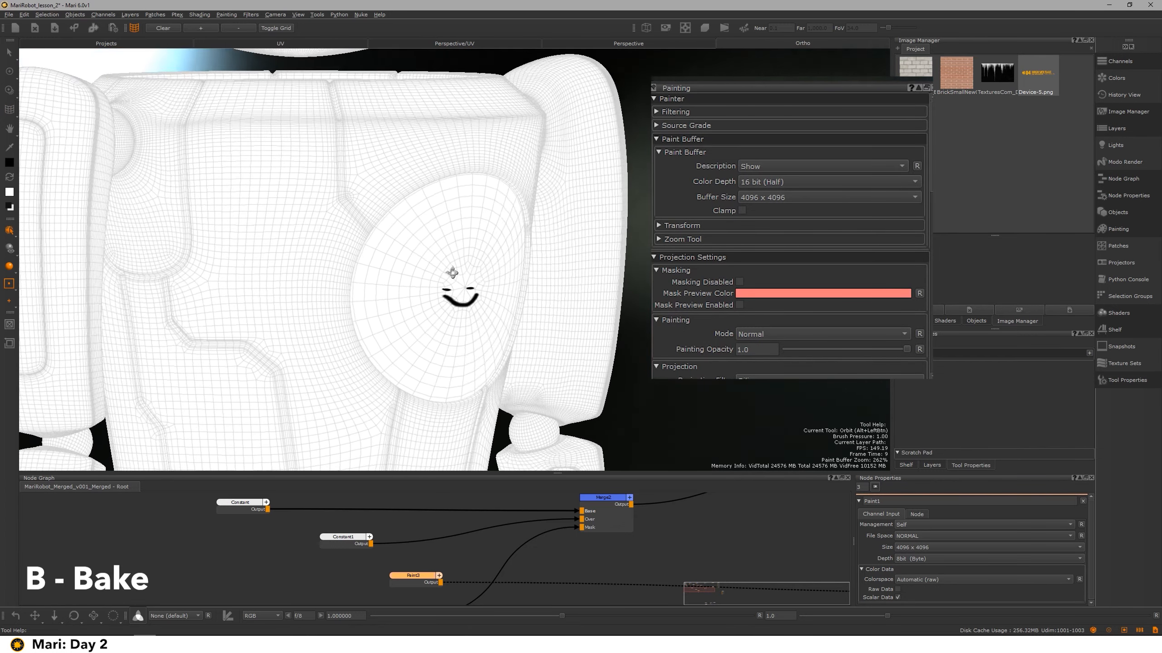
alt+drag(362, 281, 422, 270)
key(w)
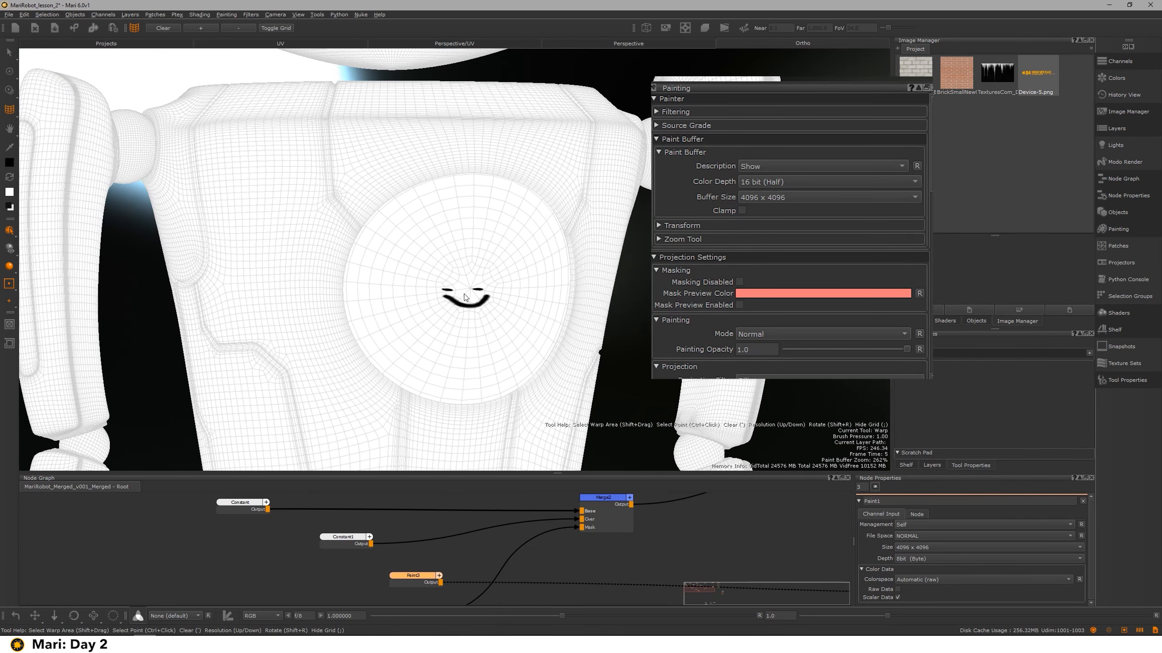
key(f)
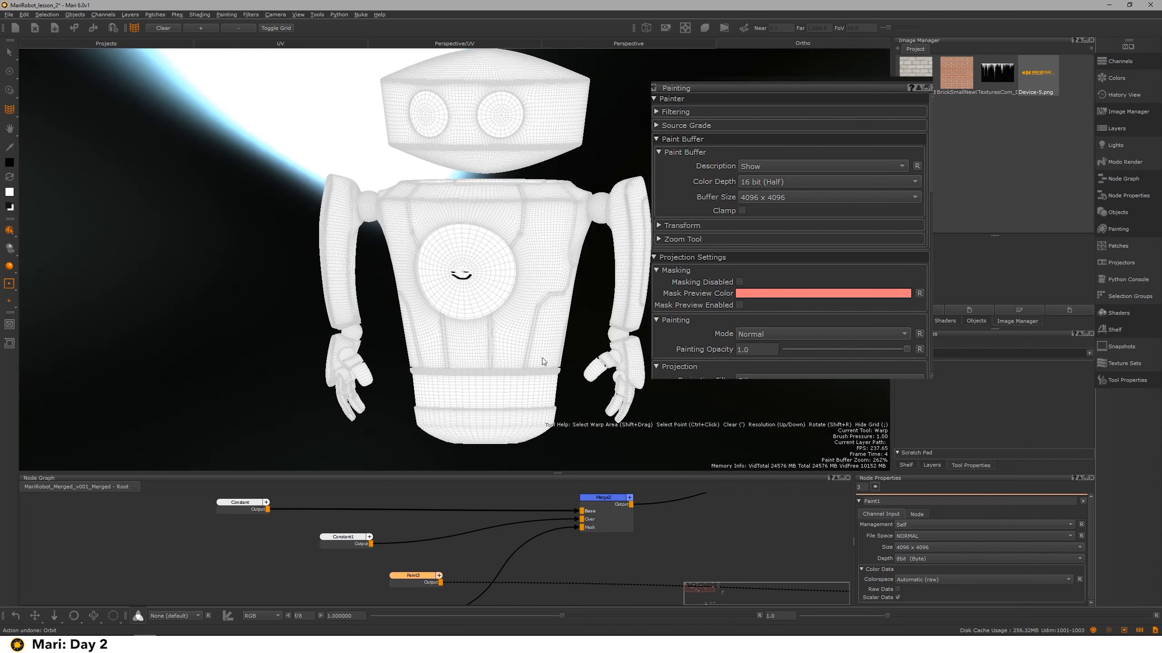
key(ctrl+z)
key(ctrl+z)
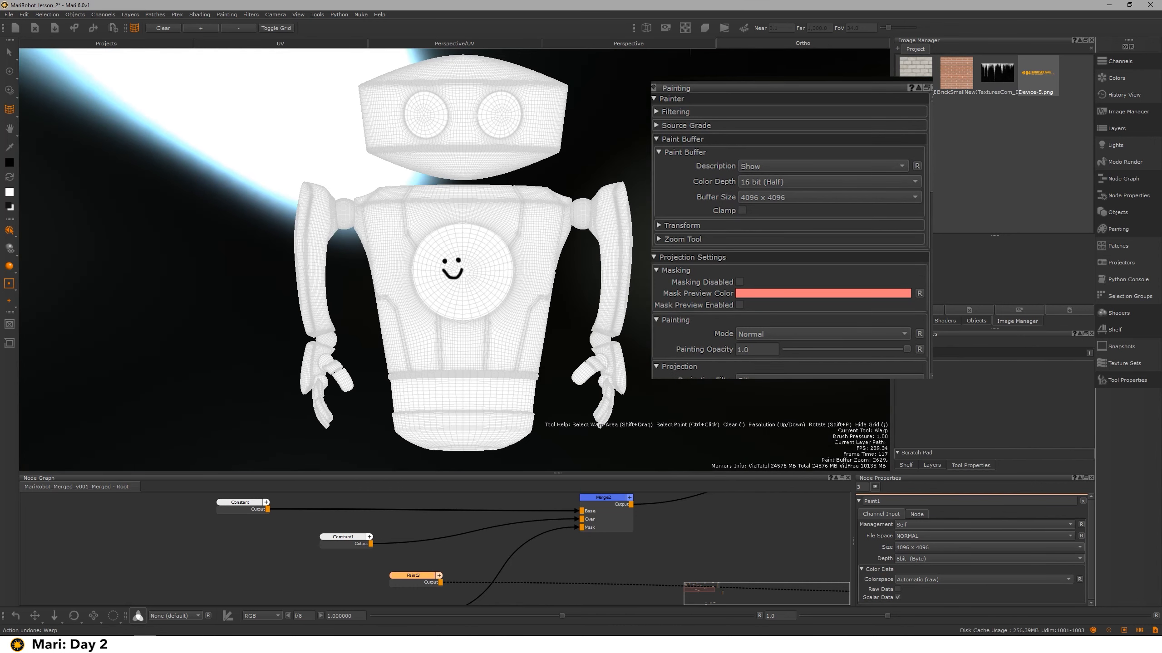
Brush the dripping grime image across the torso with Paint Through, and select the torso object
scroll(789, 236, down, 8)
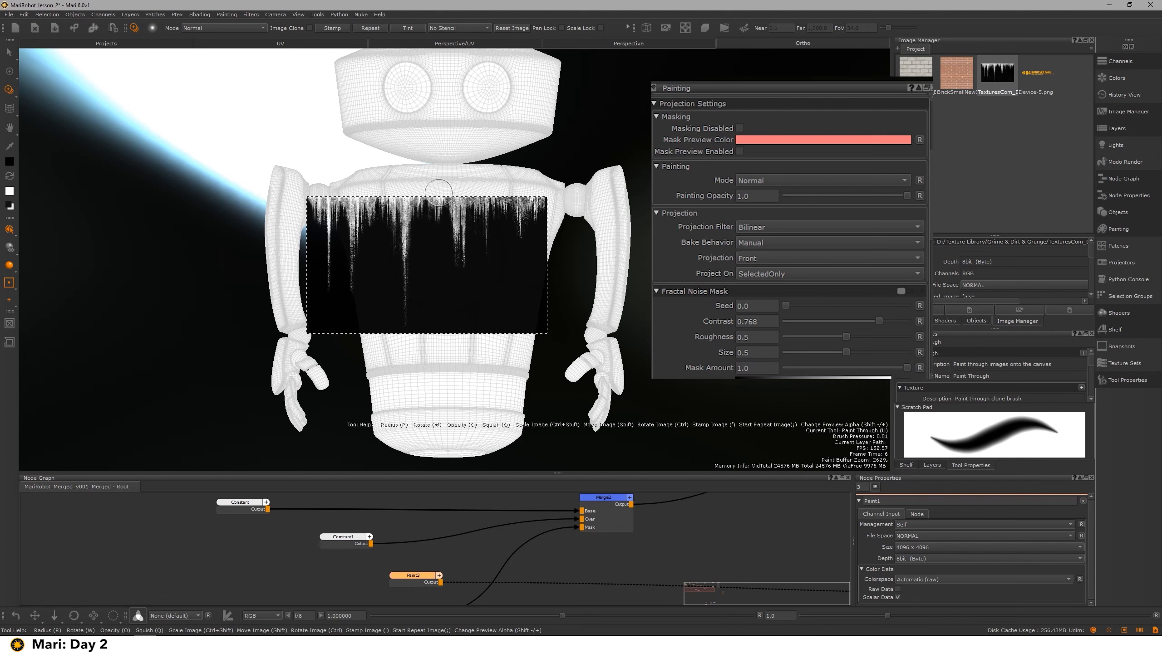
mouse_move(425, 192)
mouse_down()
mouse_move(491, 198)
mouse_move(407, 199)
mouse_move(561, 224)
mouse_up()
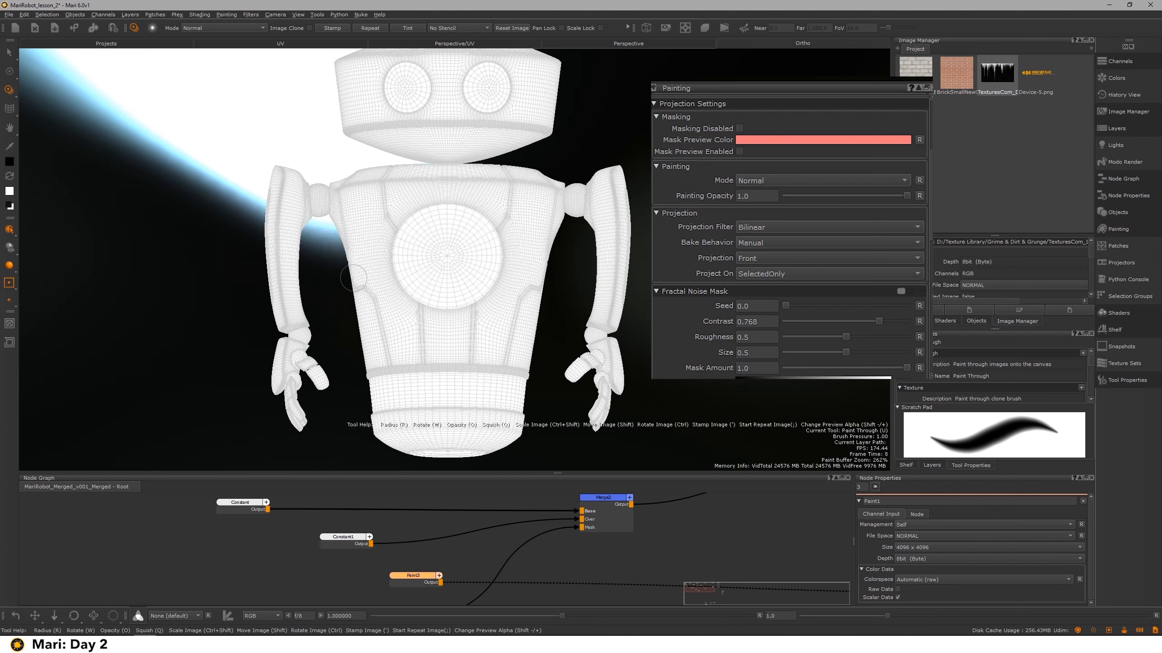
drag(432, 312, 439, 307)
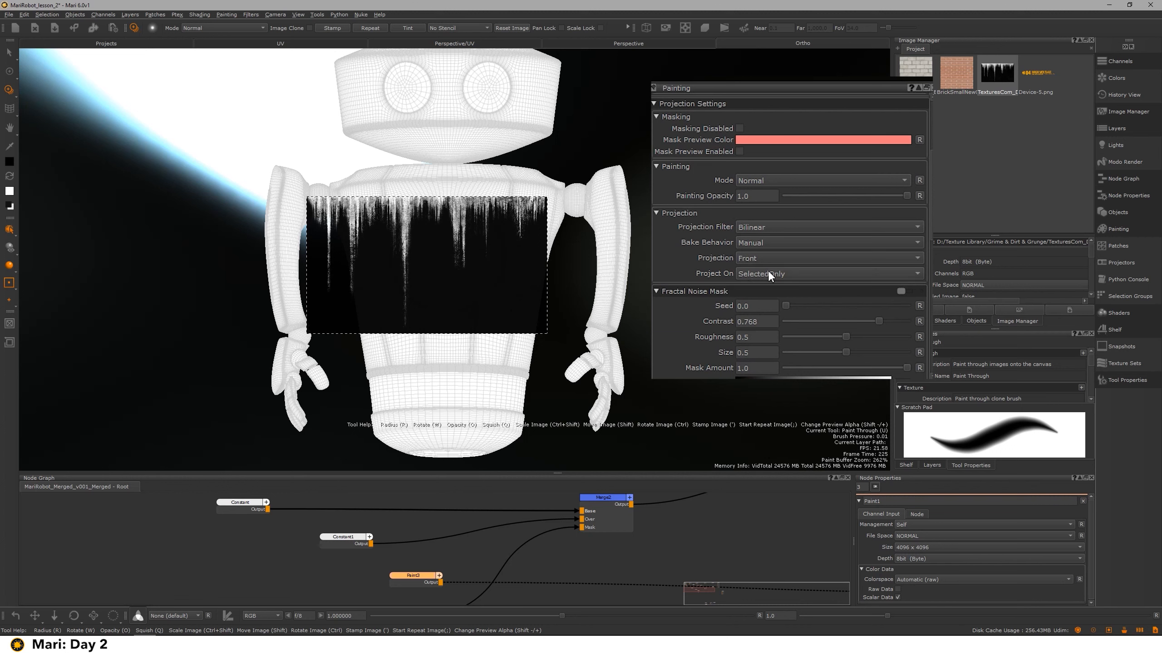
click(10, 54)
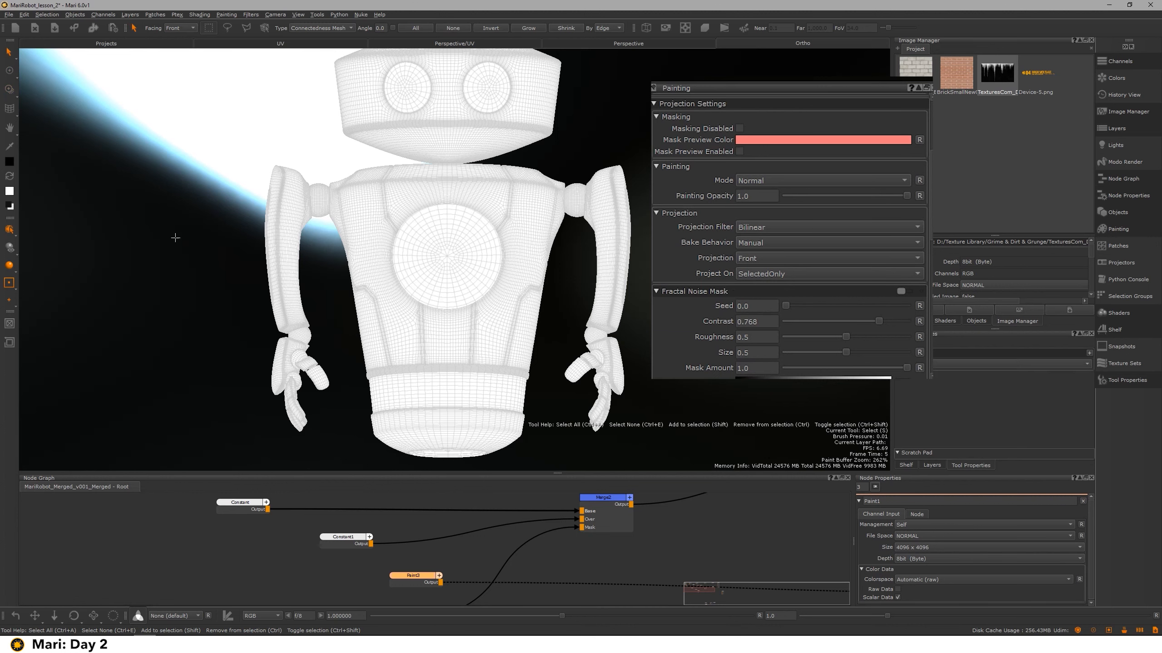
click(517, 313)
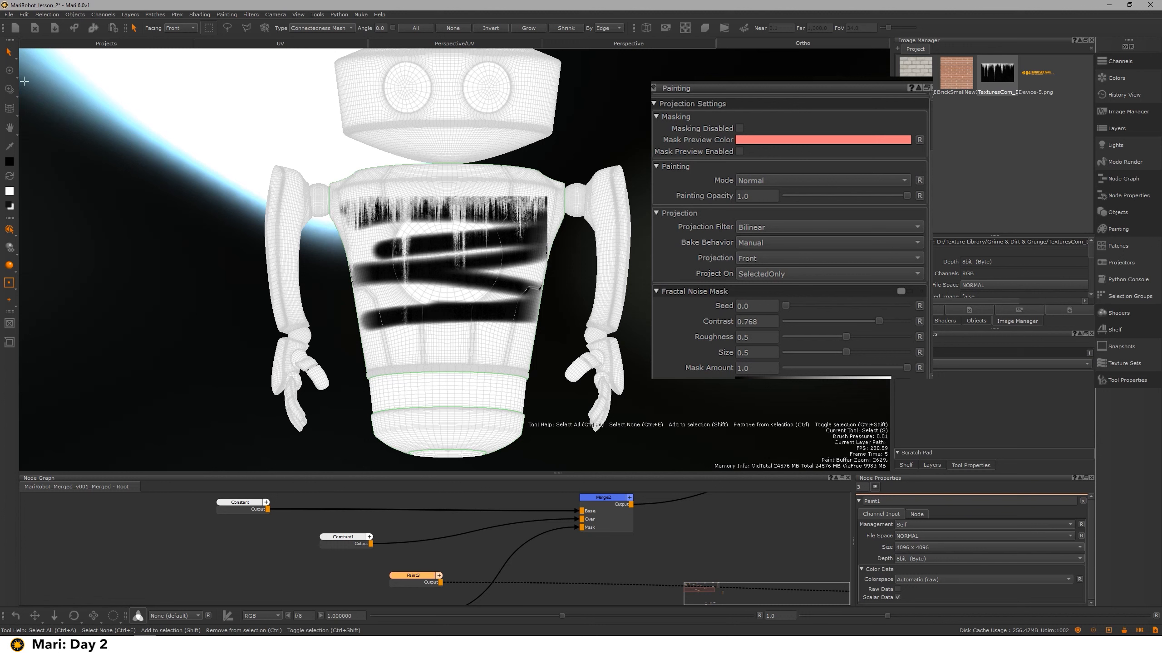
Raise the grime image over the neck area, paint across the upper torso and lower head, and add the head to the selection
click(9, 90)
shift+drag(448, 240, 449, 198)
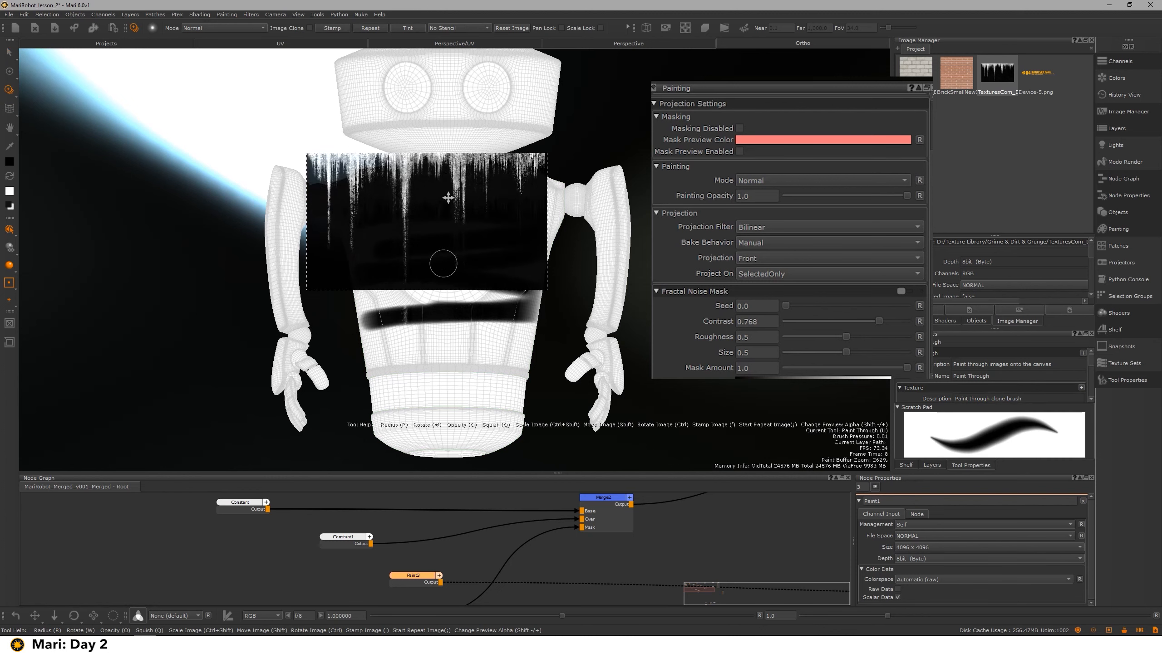
mouse_move(393, 160)
mouse_down()
mouse_move(503, 174)
mouse_move(337, 179)
mouse_move(383, 199)
mouse_up()
click(10, 52)
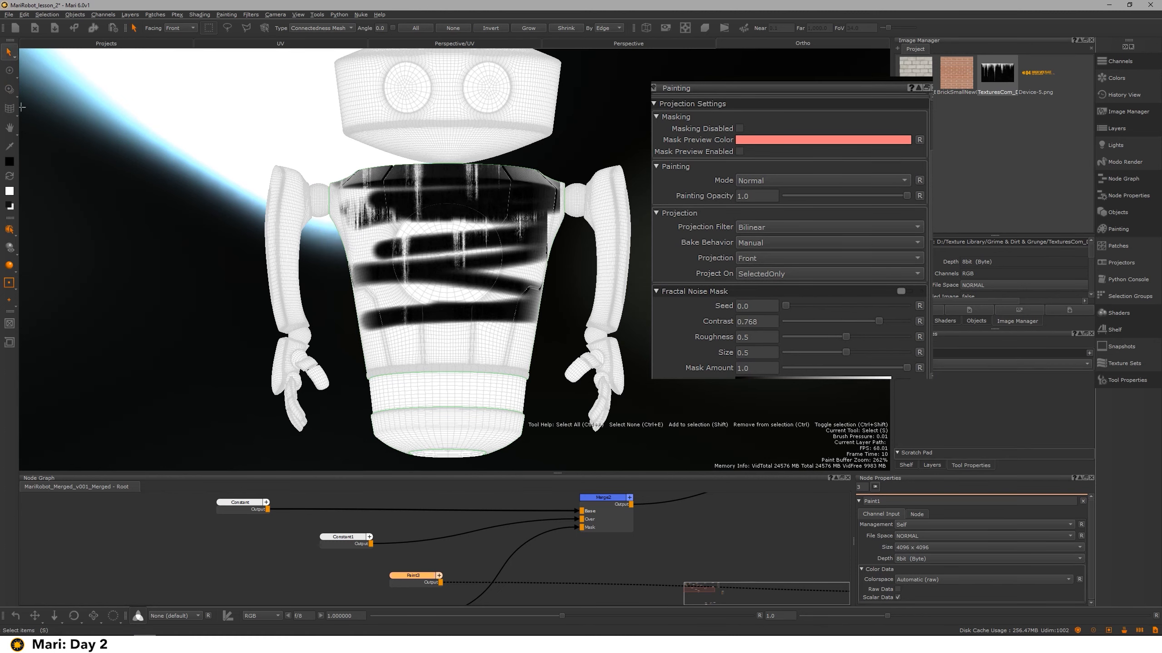
shift+click(437, 134)
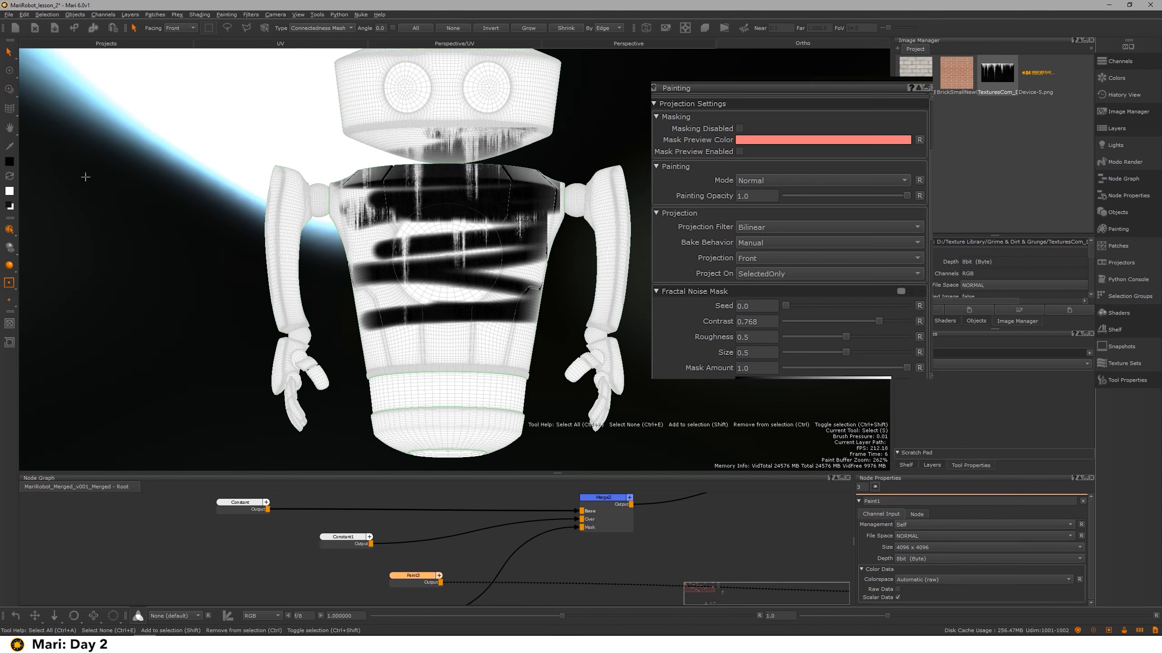
Try selecting only parts of the torso by faces, and return to selecting whole objects
click(9, 230)
click(50, 246)
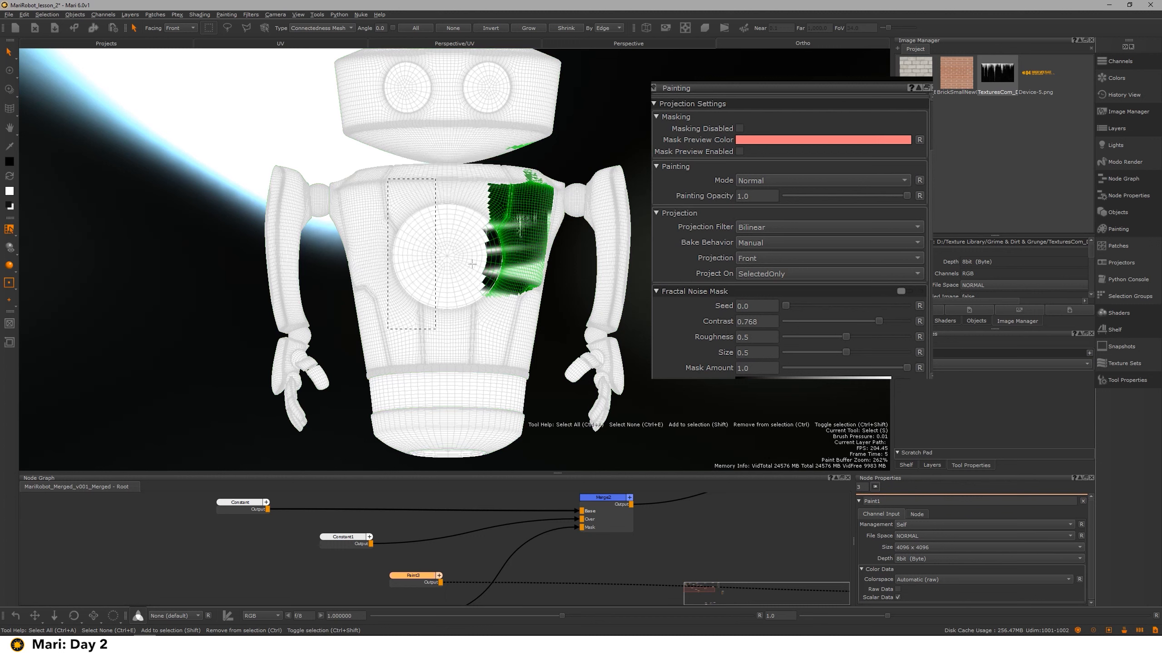
click(9, 230)
click(41, 229)
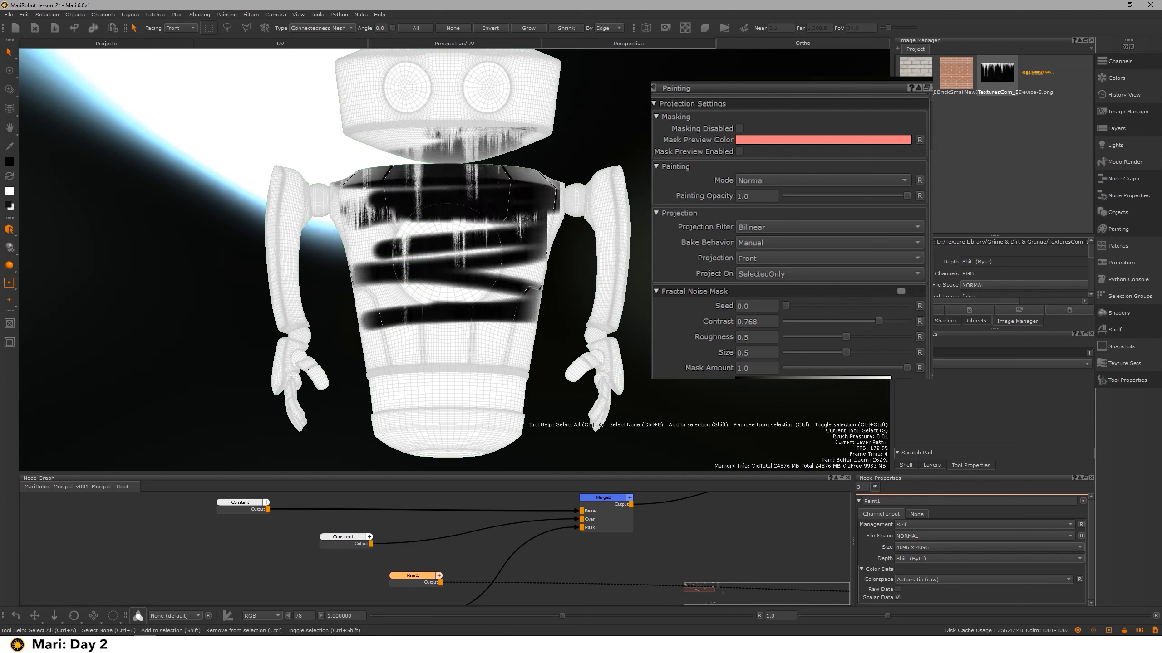
Try setting Project On to All, and restore it to SelectedOnly
click(747, 274)
click(747, 262)
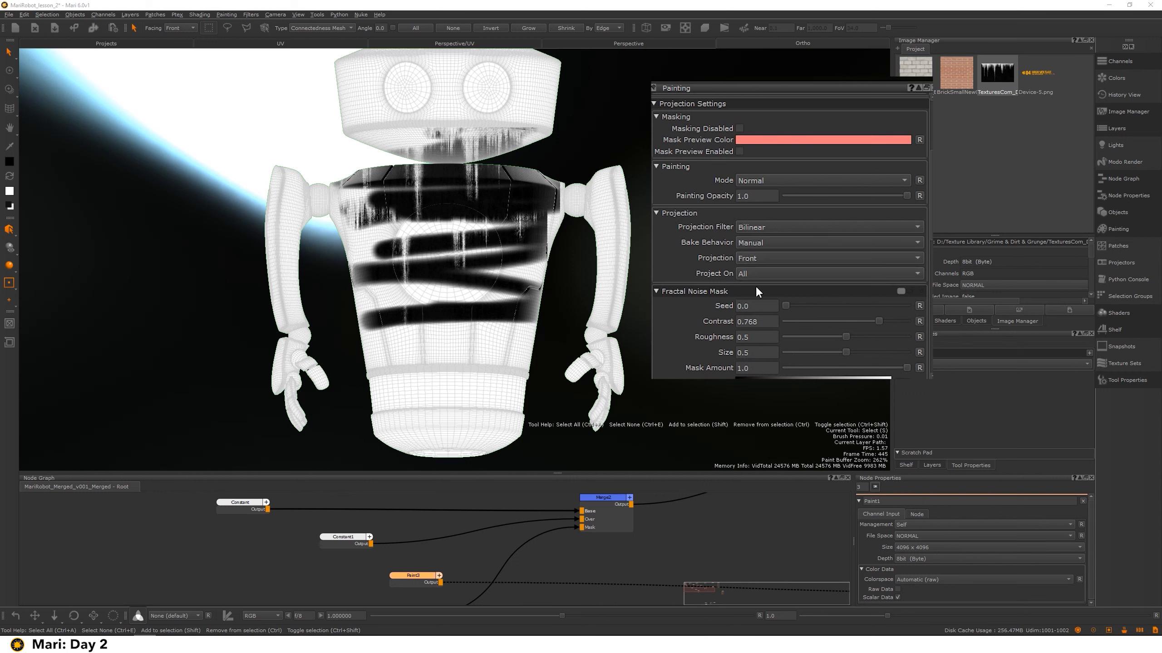
click(755, 273)
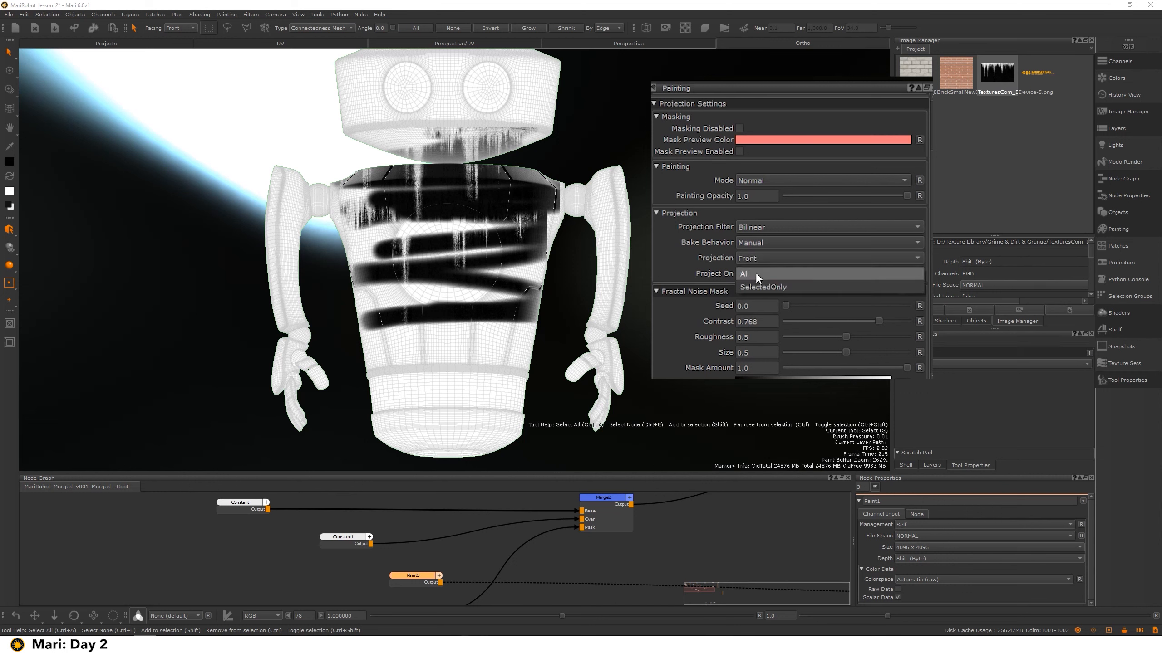
click(793, 287)
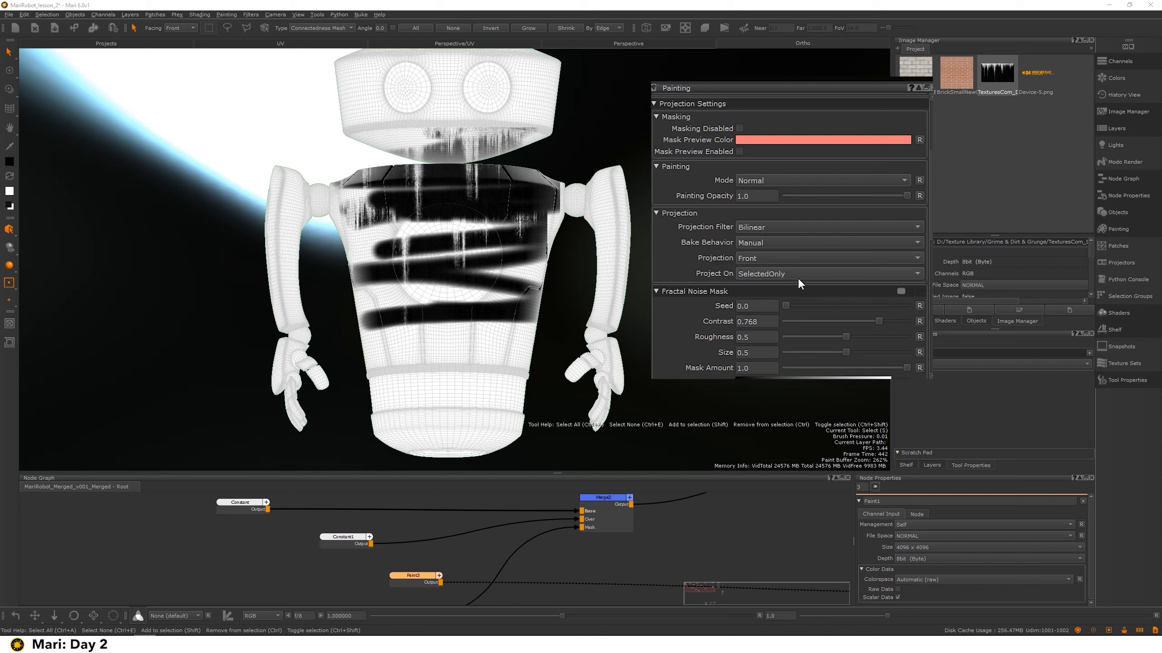
Paint a smiley face on the torso's round chest panel with Bake Behavior set to AutoBakeAndClear
key(p)
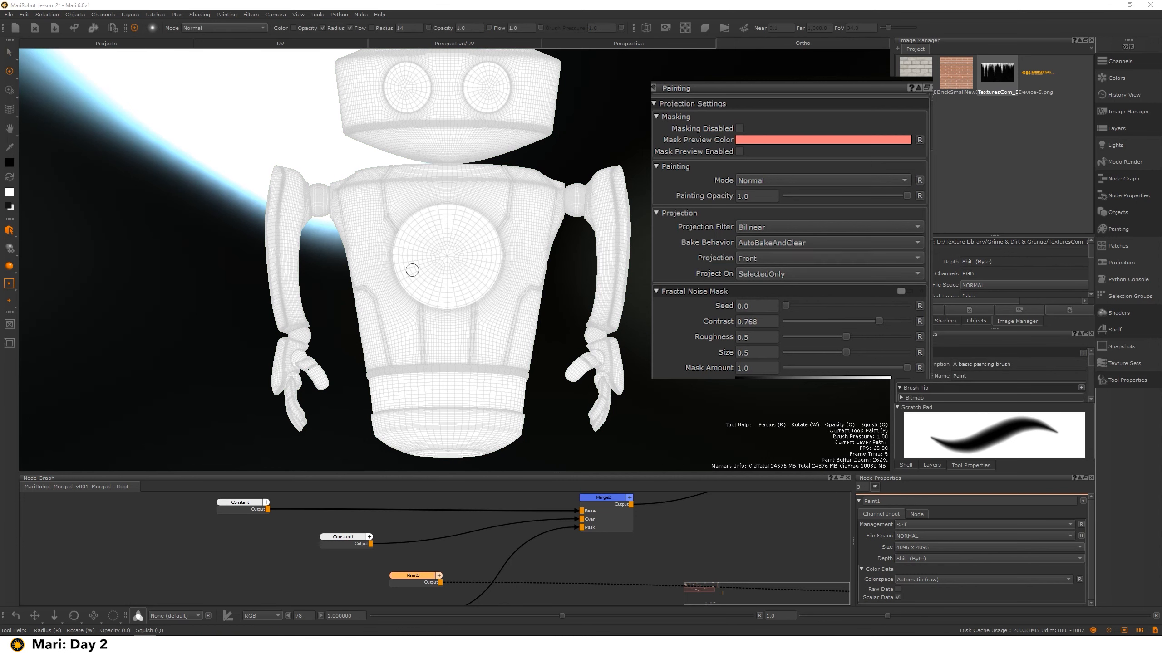
click(424, 235)
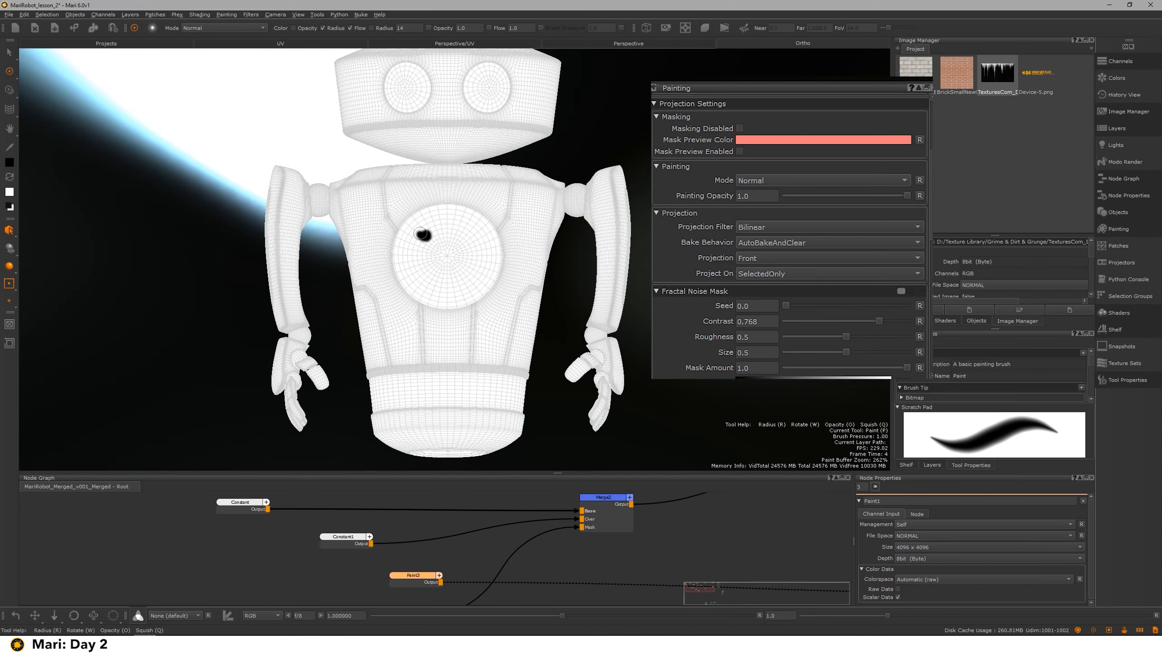
click(462, 232)
drag(417, 251, 463, 251)
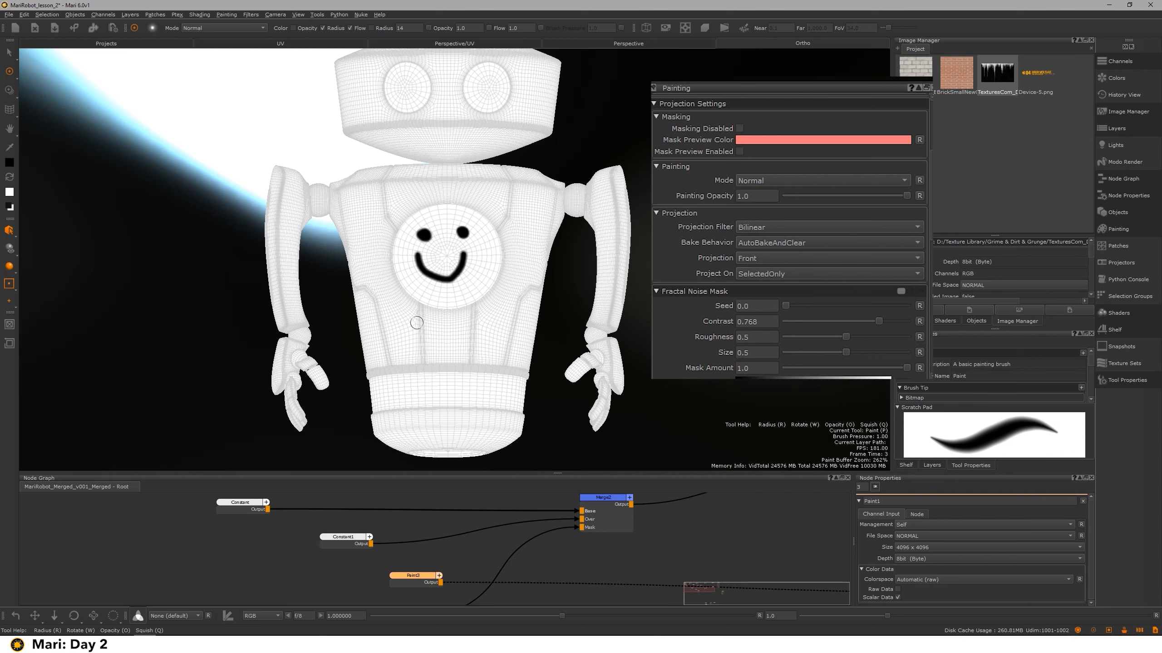
Try setting Projection to Through, and restore it to Front
click(753, 258)
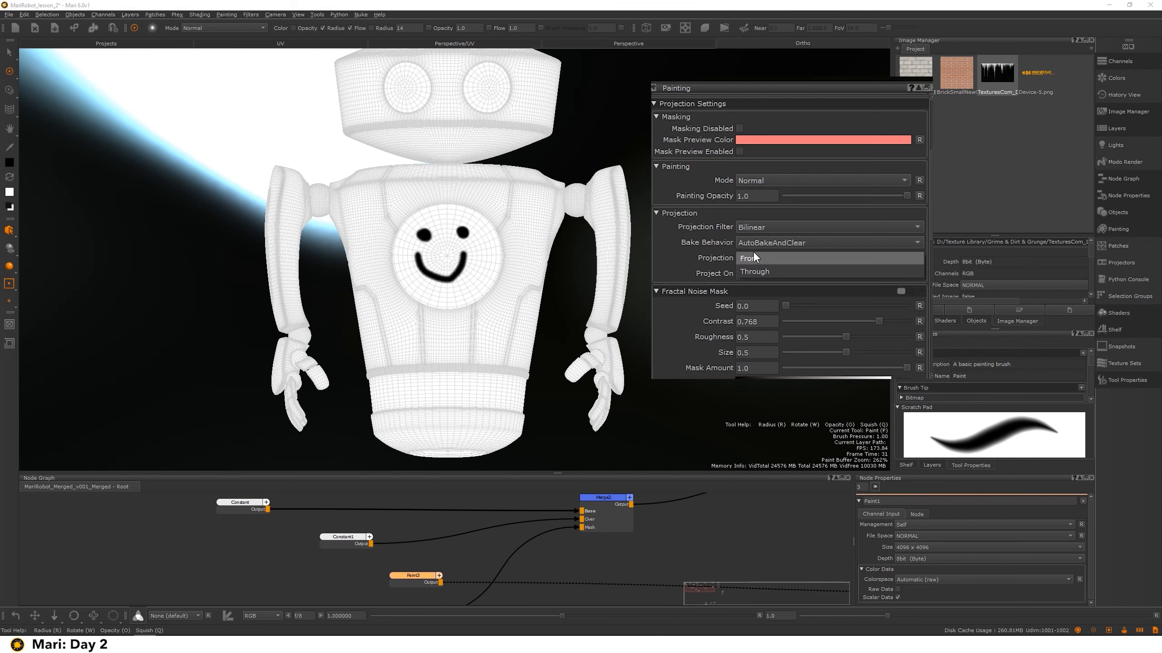
click(770, 270)
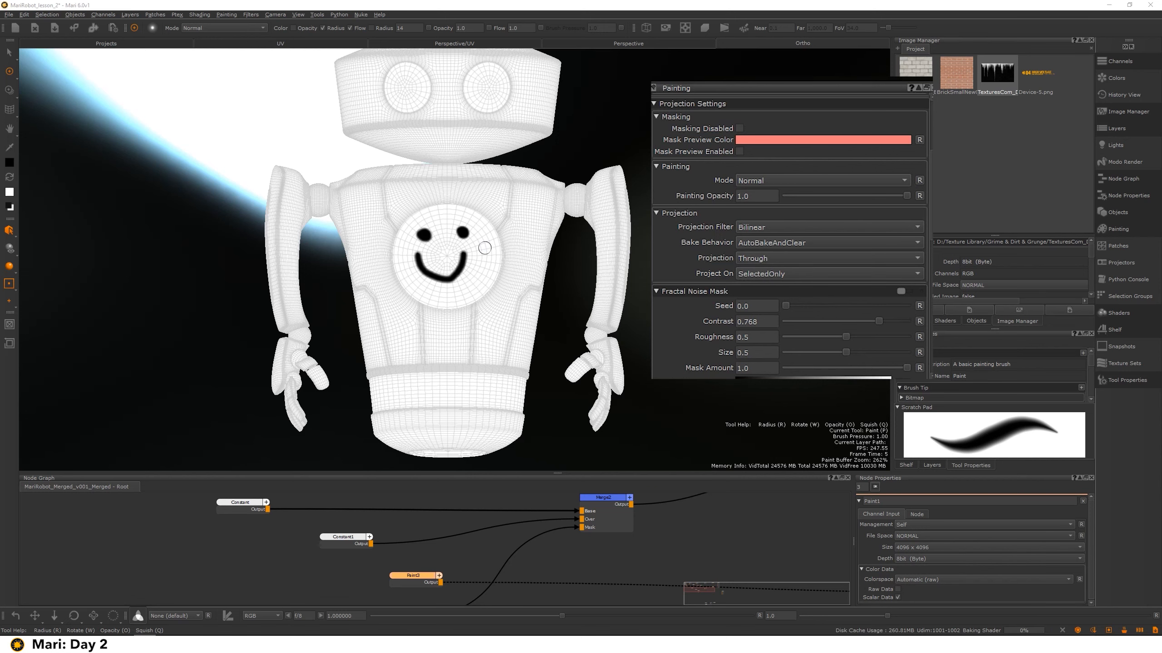
alt+drag(643, 202, 425, 229)
alt+middle_drag(487, 254, 418, 262)
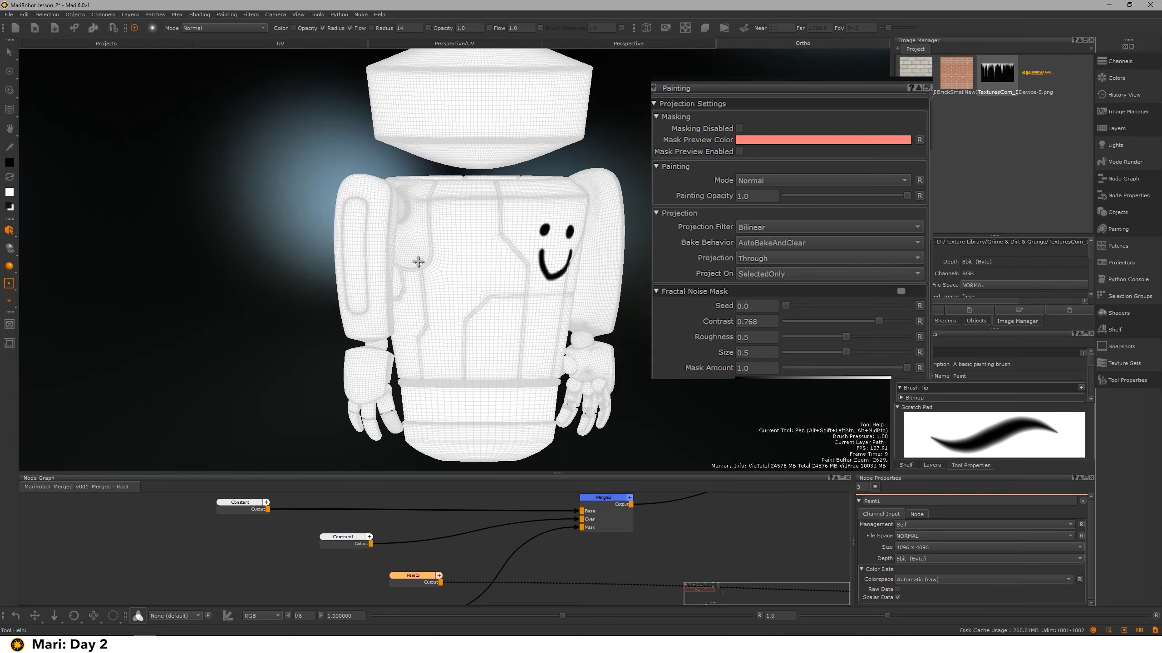
mouse_move(418, 262)
alt+mouse_down()
mouse_move(371, 263)
mouse_move(484, 255)
mouse_move(531, 236)
alt+mouse_up()
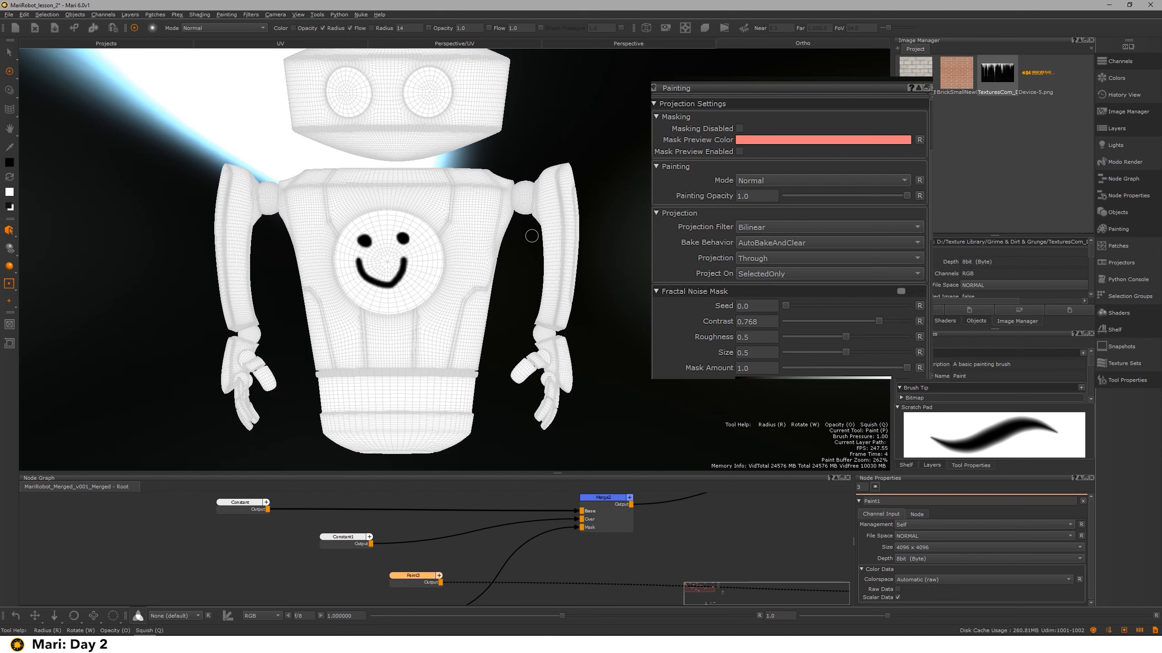
click(748, 260)
click(752, 247)
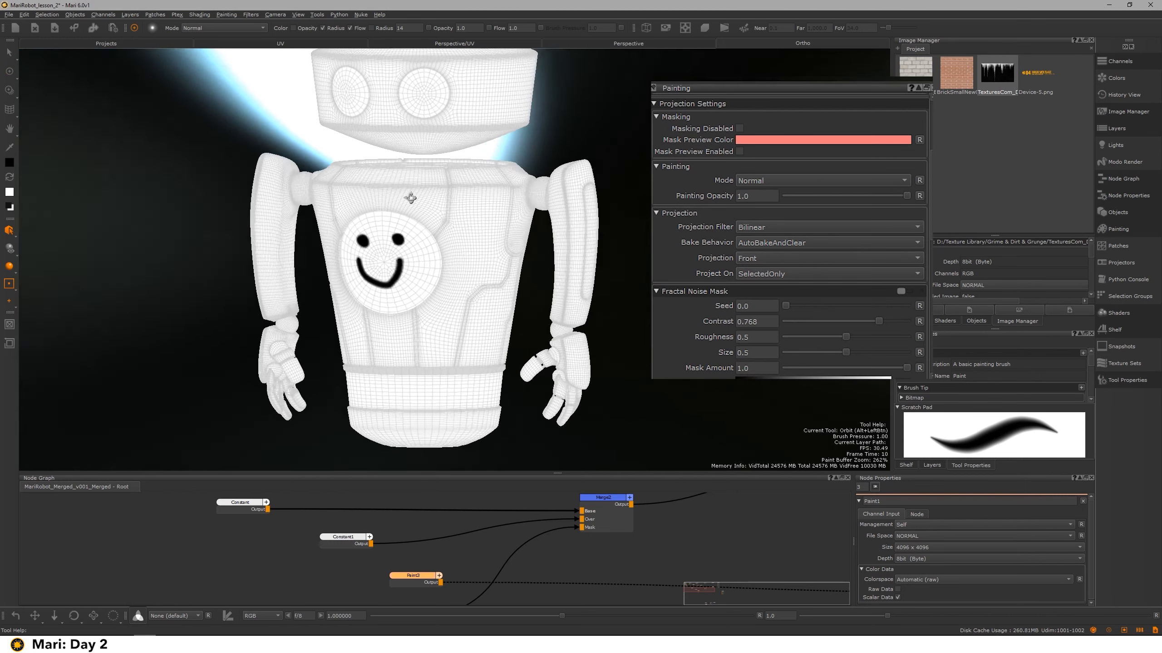
Examine the smiley from several sides of the robot and review the Bake Behavior options, keeping AutoBakeAndClear
mouse_move(407, 200)
alt+mouse_down()
mouse_move(425, 261)
mouse_move(479, 263)
mouse_move(537, 242)
alt+mouse_up()
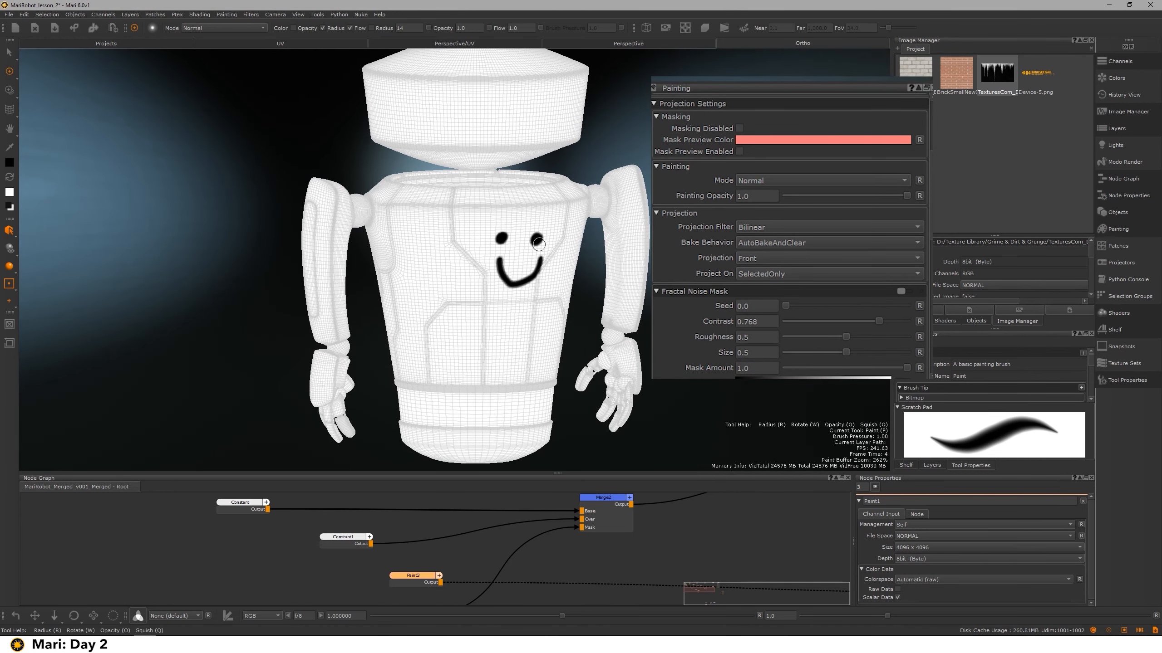
alt+drag(391, 241, 732, 235)
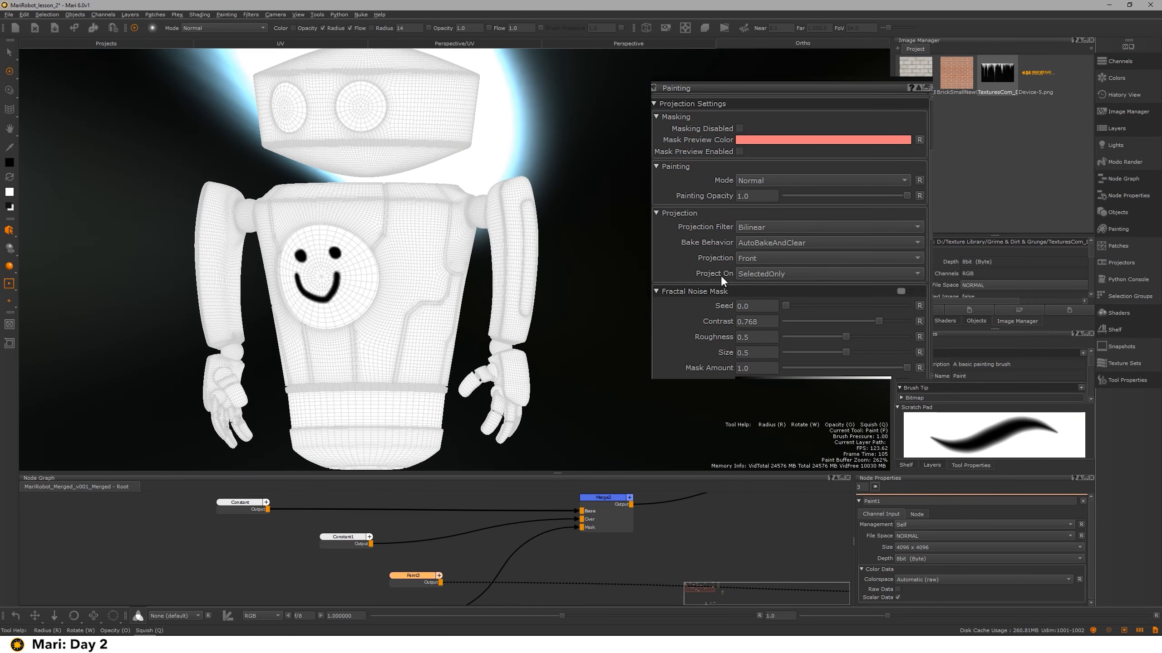
alt+drag(428, 241, 476, 236)
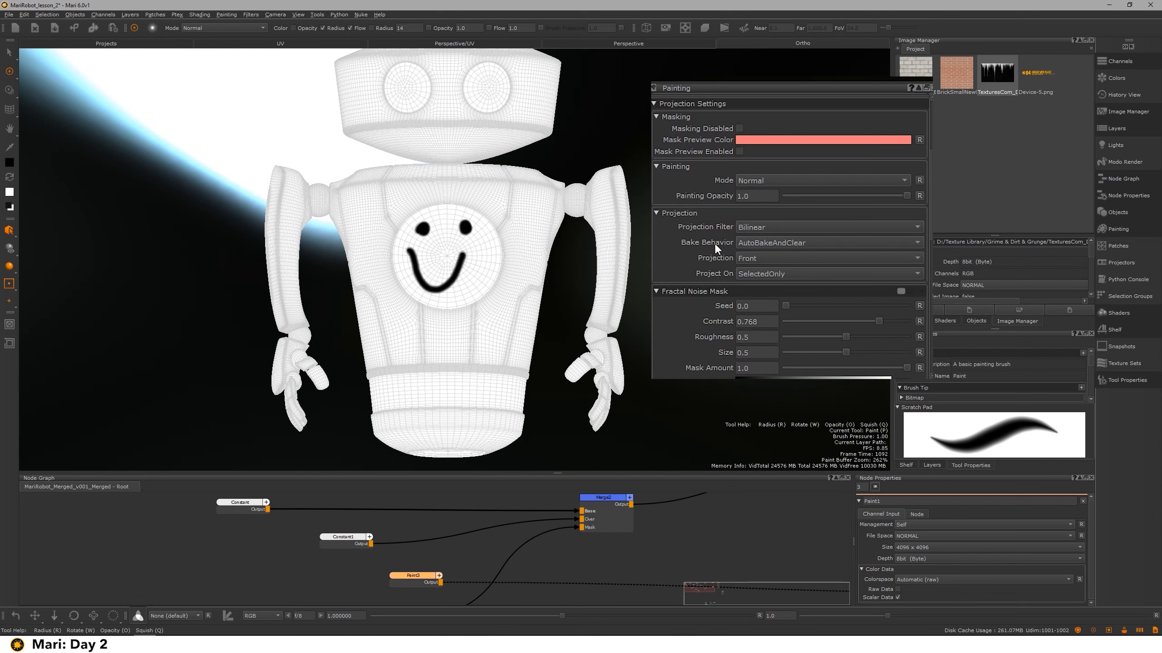
click(770, 242)
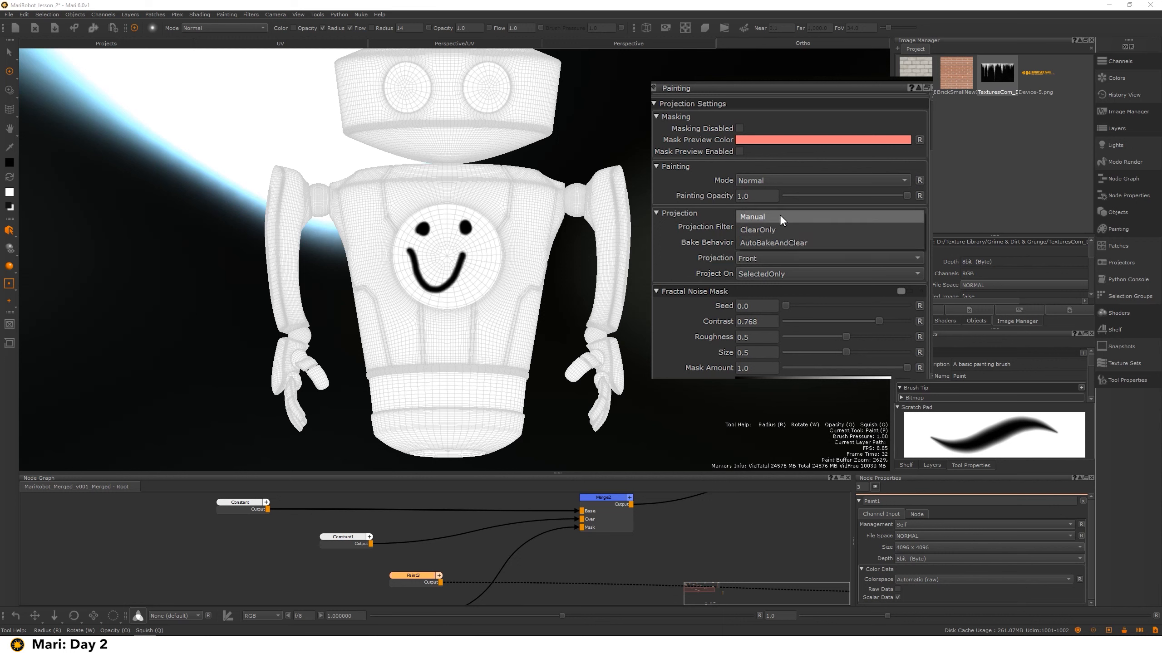
click(783, 243)
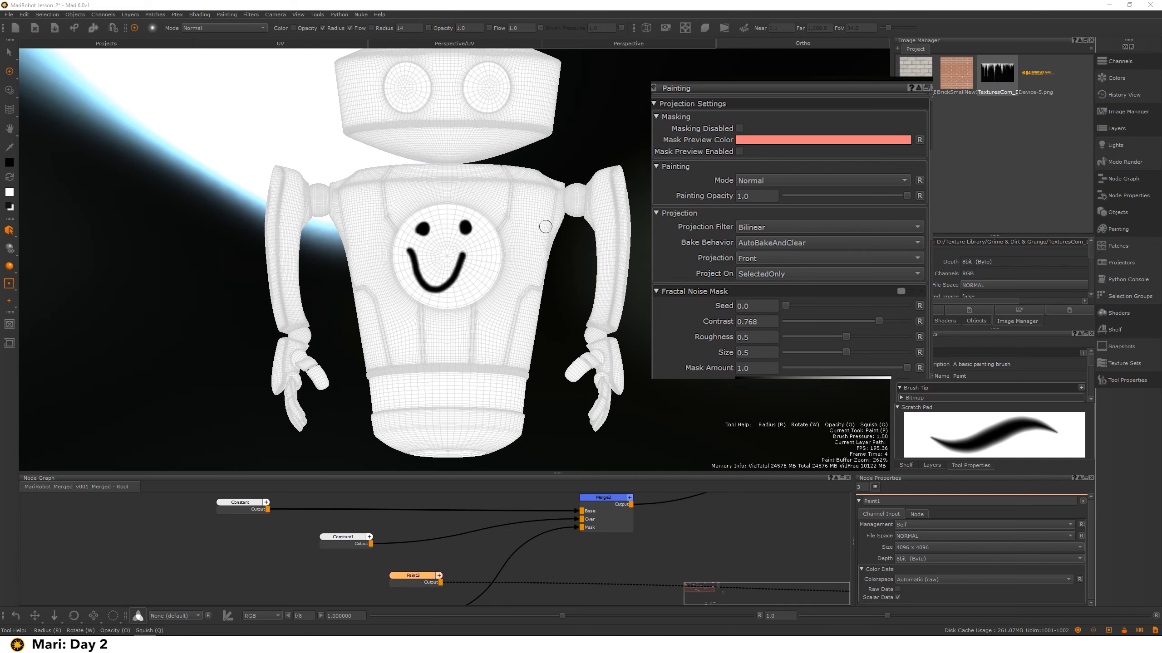
Undo the chest smiley and paint a new one on the round chest panel
alt+drag(545, 226, 325, 241)
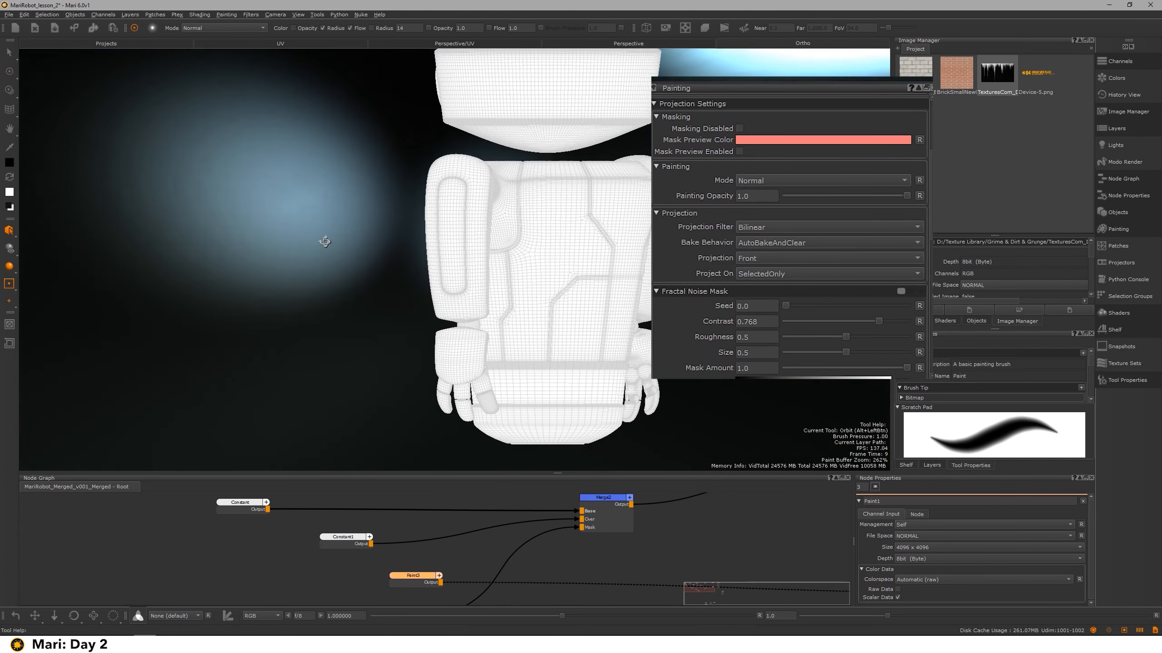
key(ctrl+z)
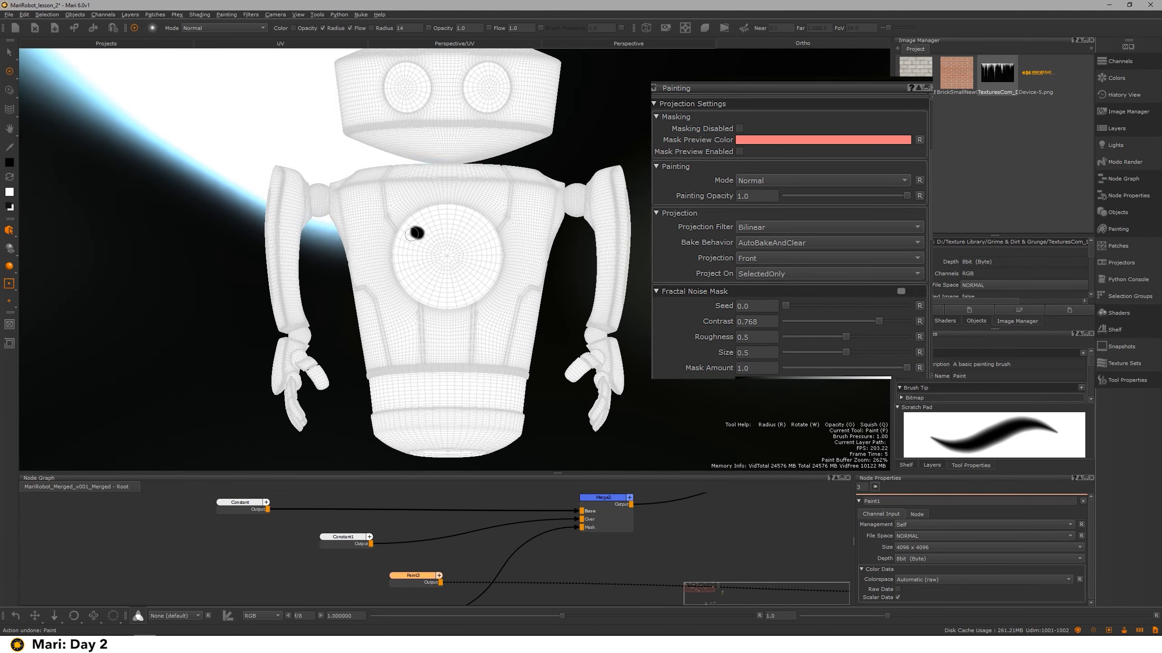
click(416, 233)
drag(453, 233, 469, 235)
mouse_move(419, 250)
mouse_down()
mouse_move(453, 275)
mouse_move(465, 251)
mouse_up()
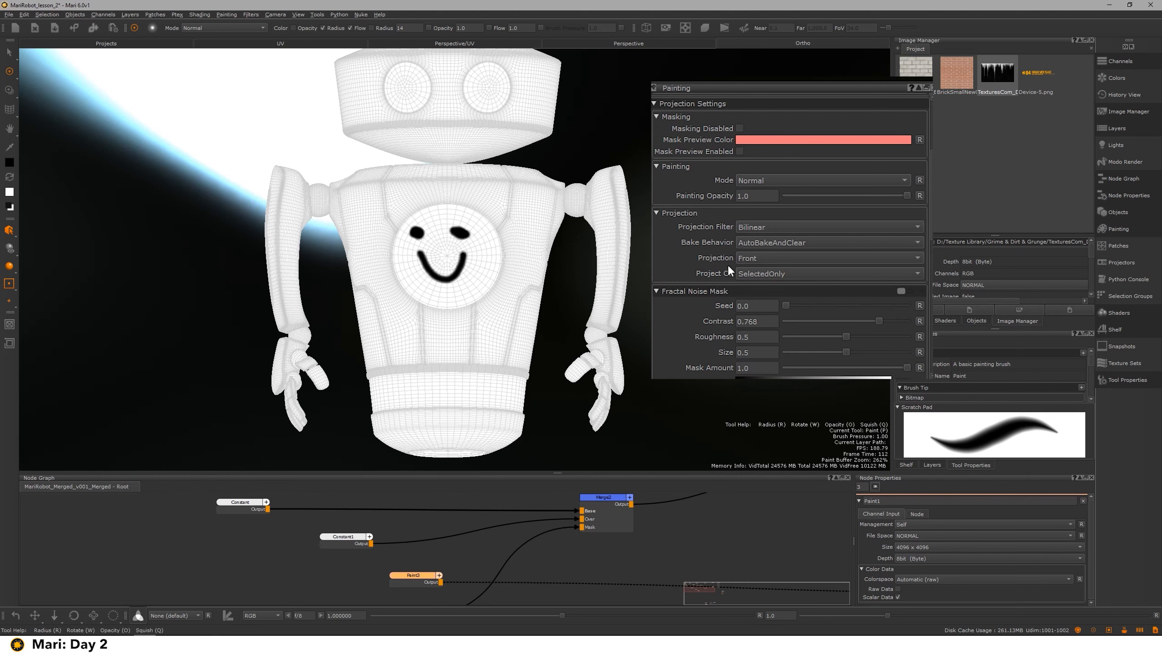
Set Bake Behavior to Manual and bake the buffered smiley at several spots on the torso and an arm
click(755, 243)
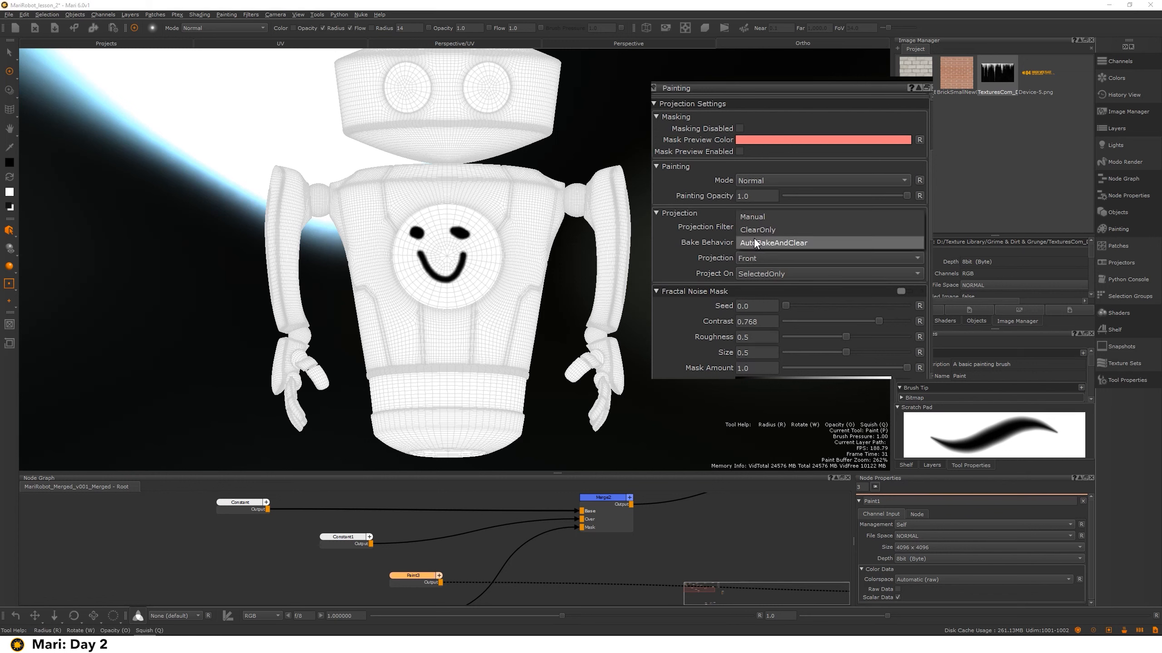
click(773, 219)
mouse_move(507, 231)
alt+middle_down()
mouse_move(480, 216)
mouse_move(454, 280)
alt+middle_up()
mouse_move(454, 280)
alt+mouse_down()
mouse_move(375, 304)
mouse_move(400, 402)
mouse_move(439, 284)
mouse_move(477, 238)
mouse_move(538, 247)
mouse_move(504, 232)
alt+mouse_up()
alt+middle_drag(504, 233, 510, 295)
alt+drag(510, 295, 423, 279)
alt+middle_drag(423, 279, 415, 249)
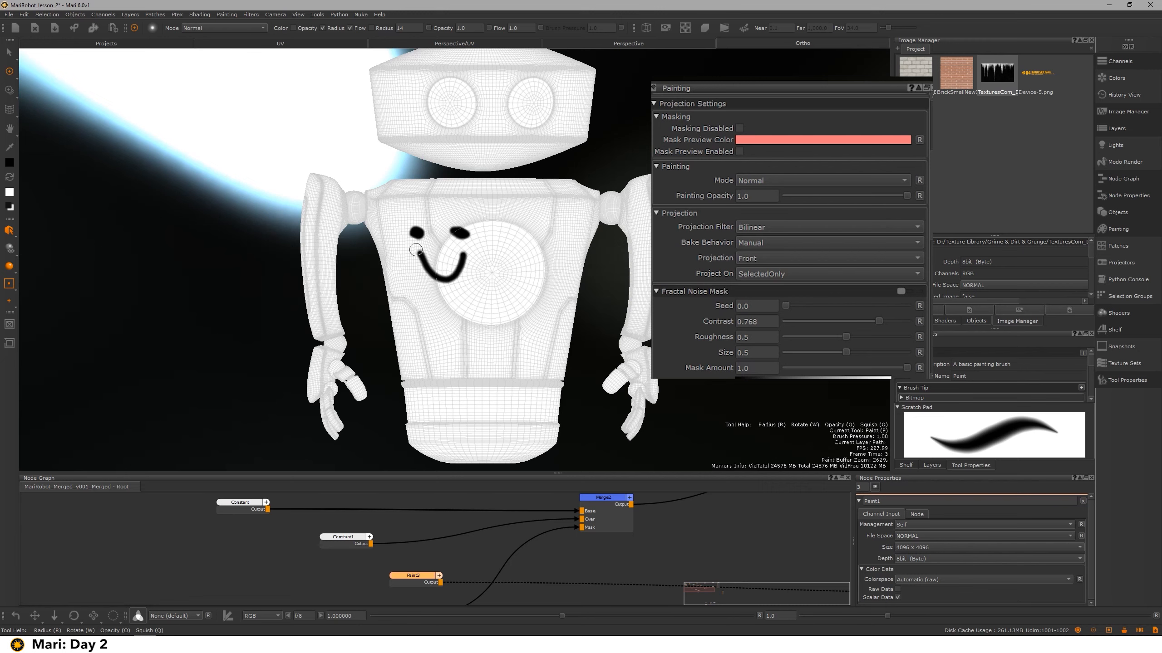
mouse_move(538, 255)
alt+middle_down()
mouse_move(419, 270)
mouse_move(375, 227)
alt+middle_up()
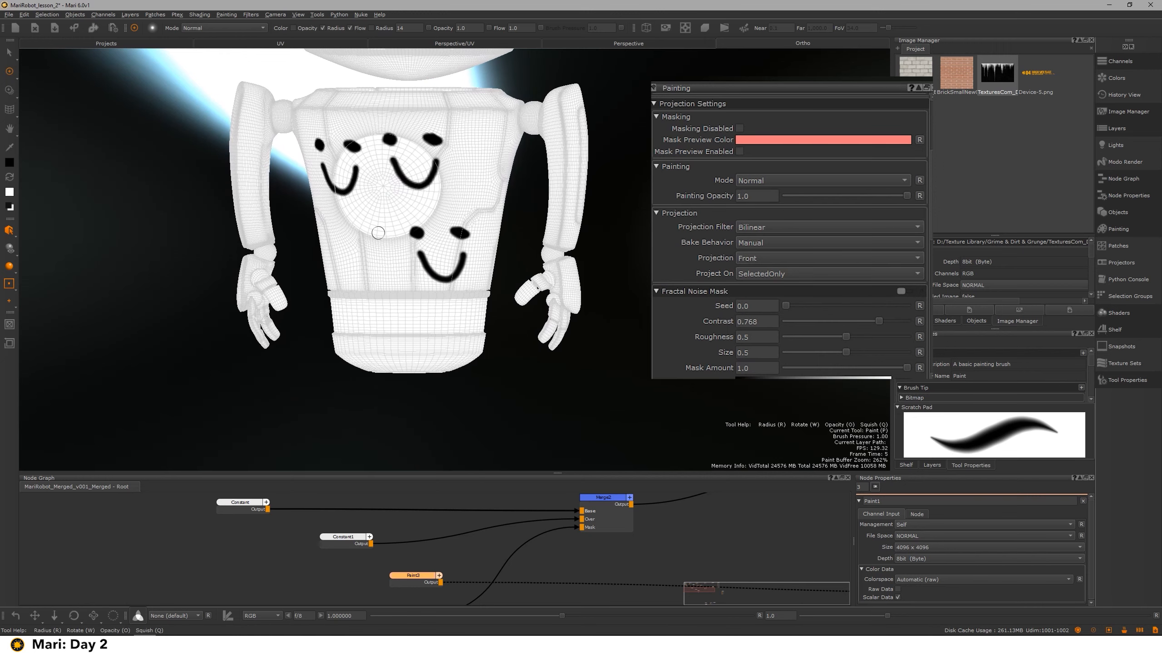
mouse_move(375, 228)
alt+mouse_down()
mouse_move(398, 222)
mouse_move(444, 298)
alt+mouse_up()
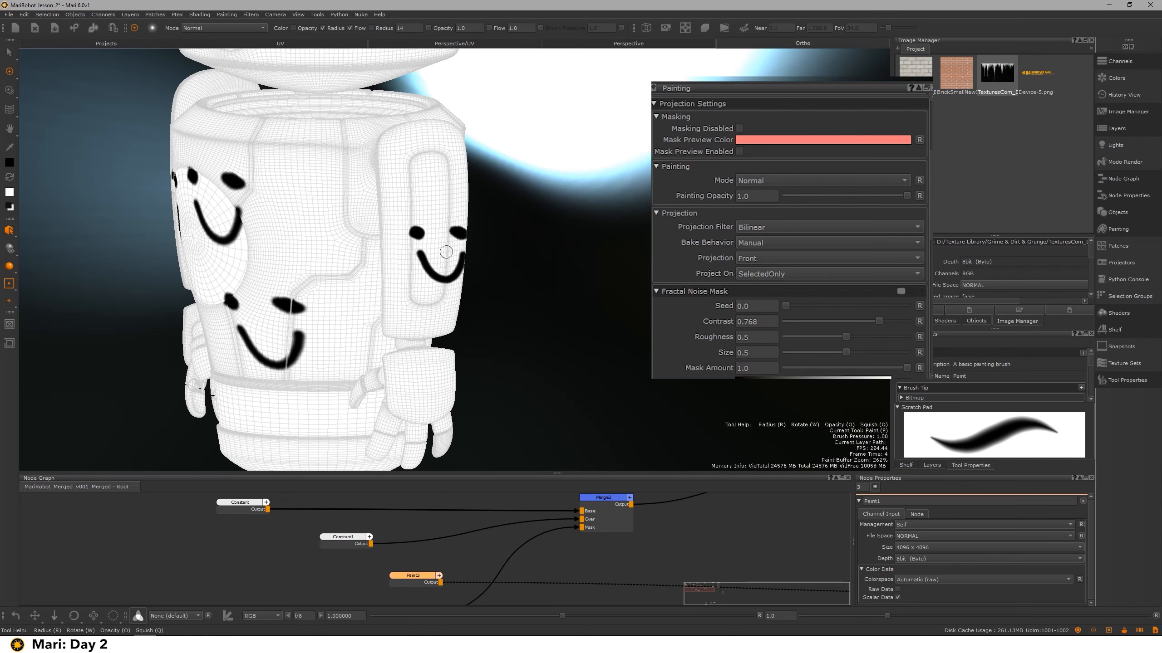
mouse_move(512, 292)
alt+mouse_down()
mouse_move(529, 303)
mouse_move(531, 275)
mouse_move(470, 224)
mouse_move(394, 265)
alt+mouse_up()
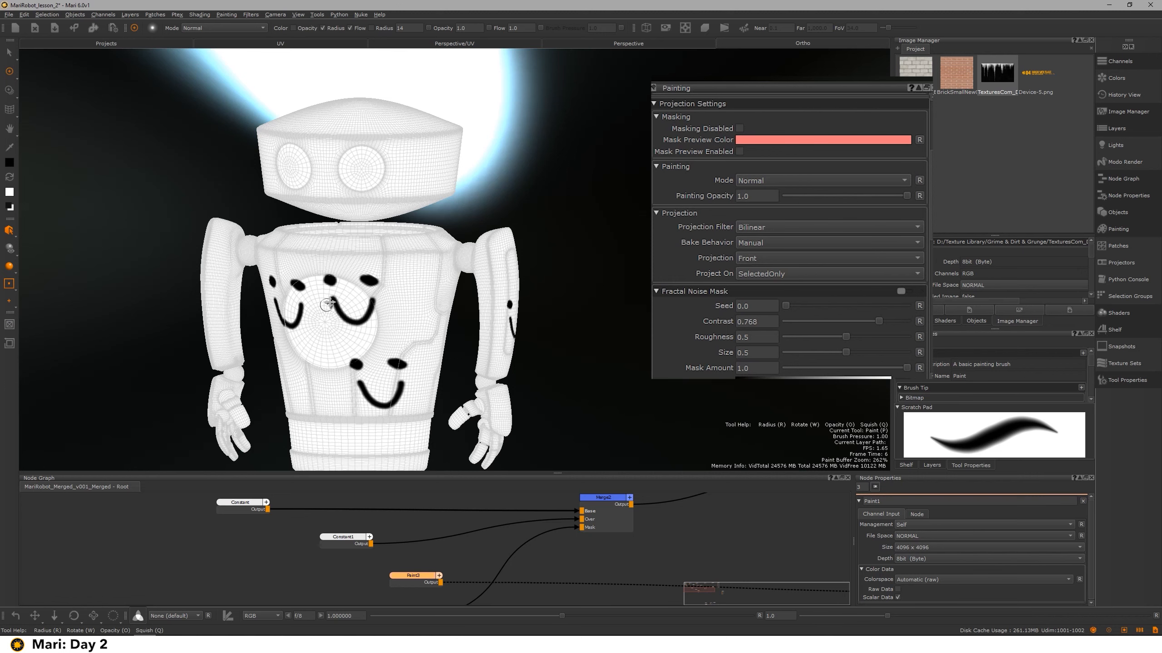
Try AutoBakeAndClear as the Bake Behavior, and set it to ClearOnly instead
scroll(441, 278, up, 5)
alt+drag(421, 291, 462, 288)
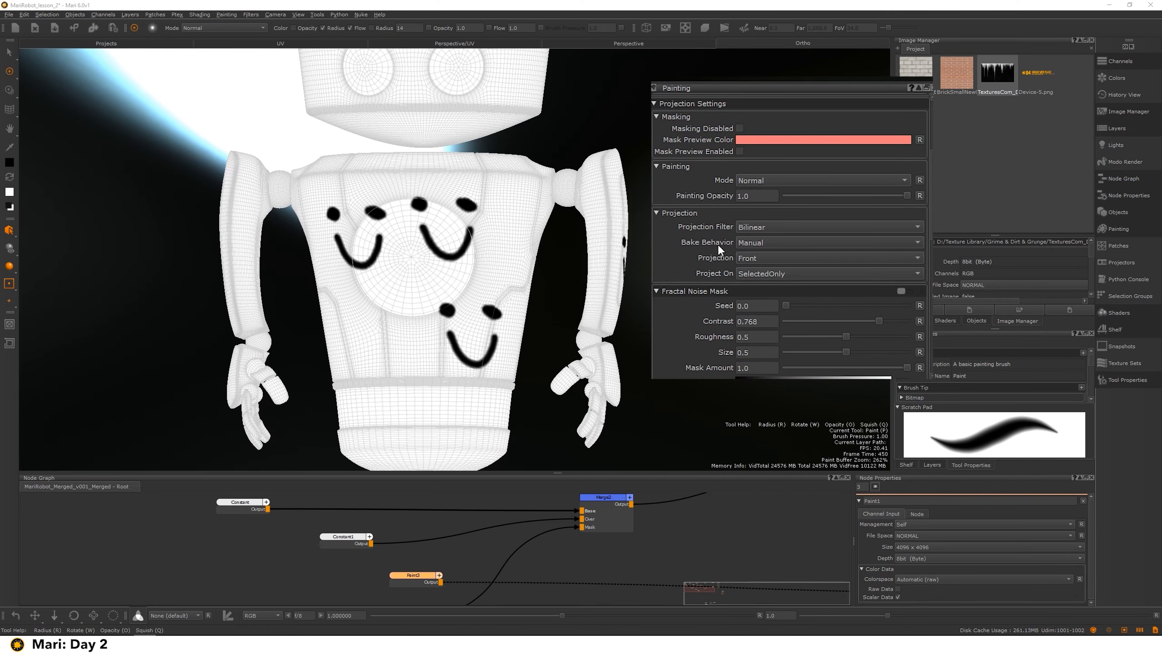
click(755, 243)
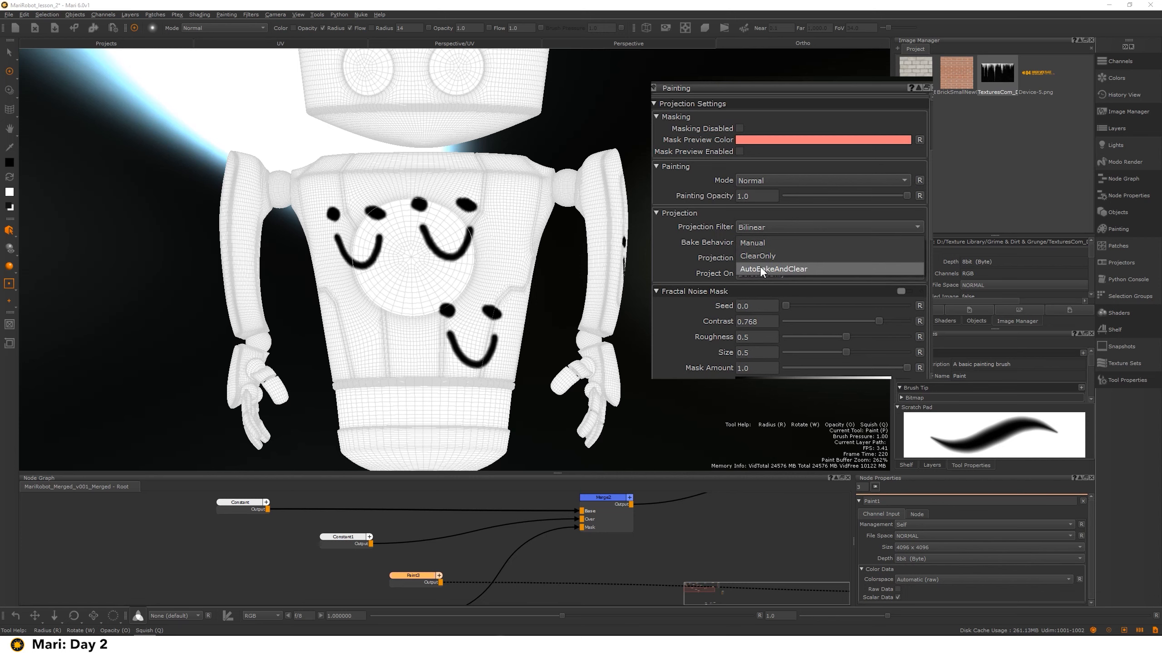
click(761, 269)
click(756, 242)
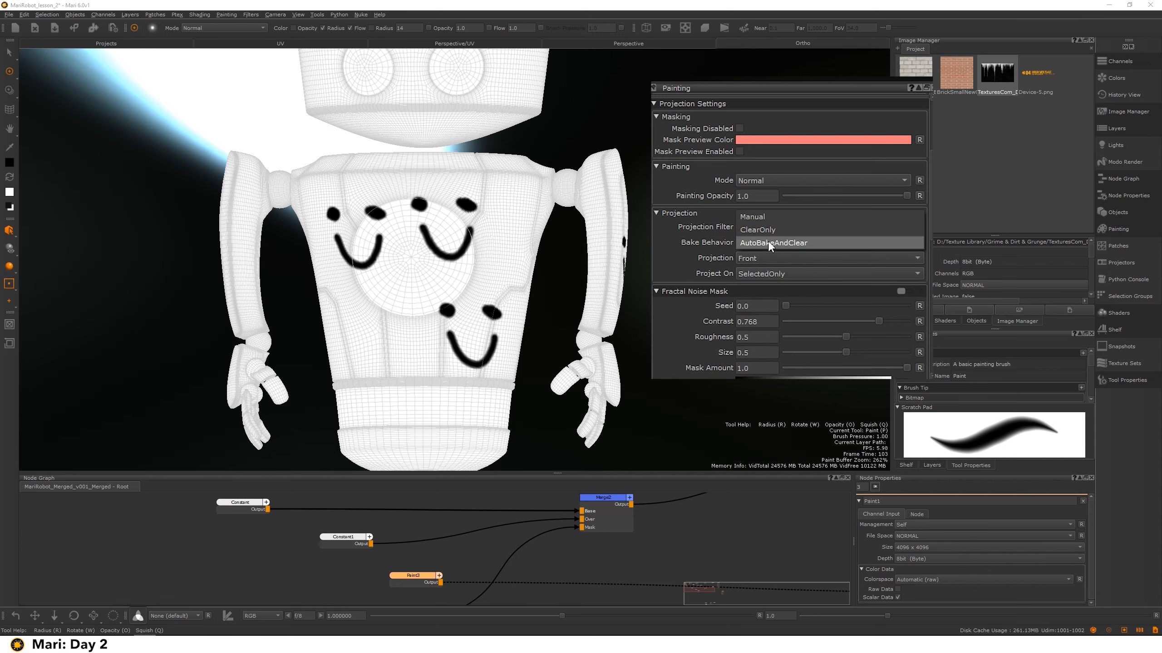
click(771, 230)
Paint another smiley on the lower torso and reposition the model to test the ClearOnly behavior
scroll(435, 257, up, 2)
key(p)
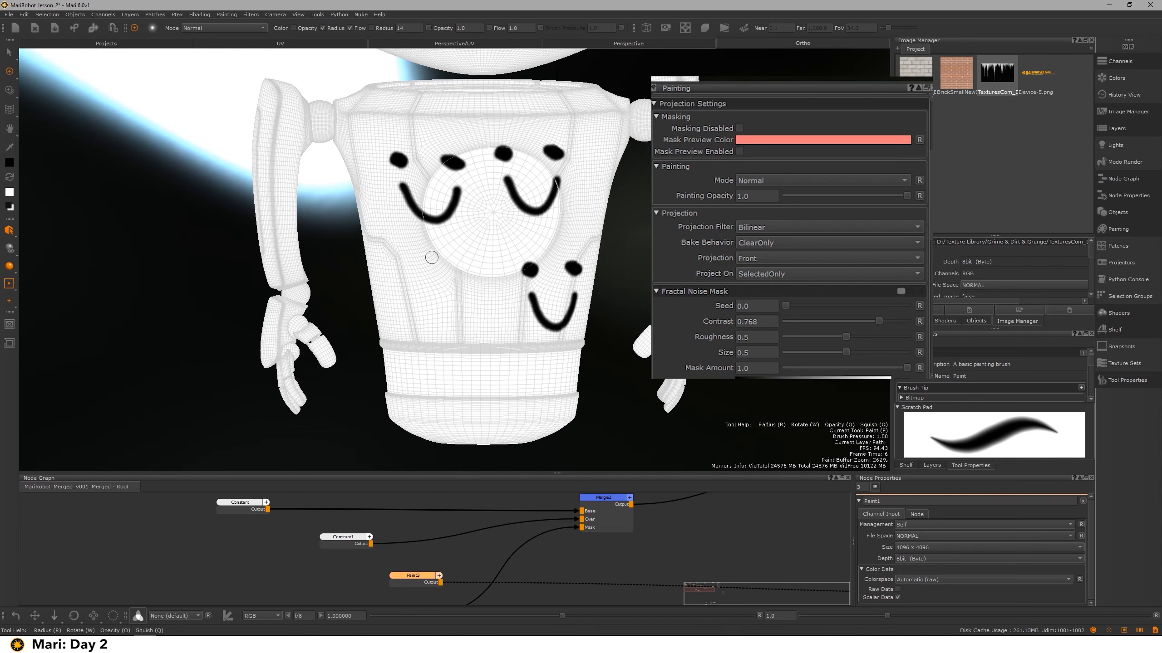
click(431, 253)
click(456, 251)
mouse_move(415, 271)
mouse_down()
mouse_move(529, 241)
mouse_move(524, 220)
mouse_up()
alt+middle_drag(458, 247, 475, 236)
alt+drag(474, 236, 482, 241)
alt+middle_drag(488, 242, 478, 258)
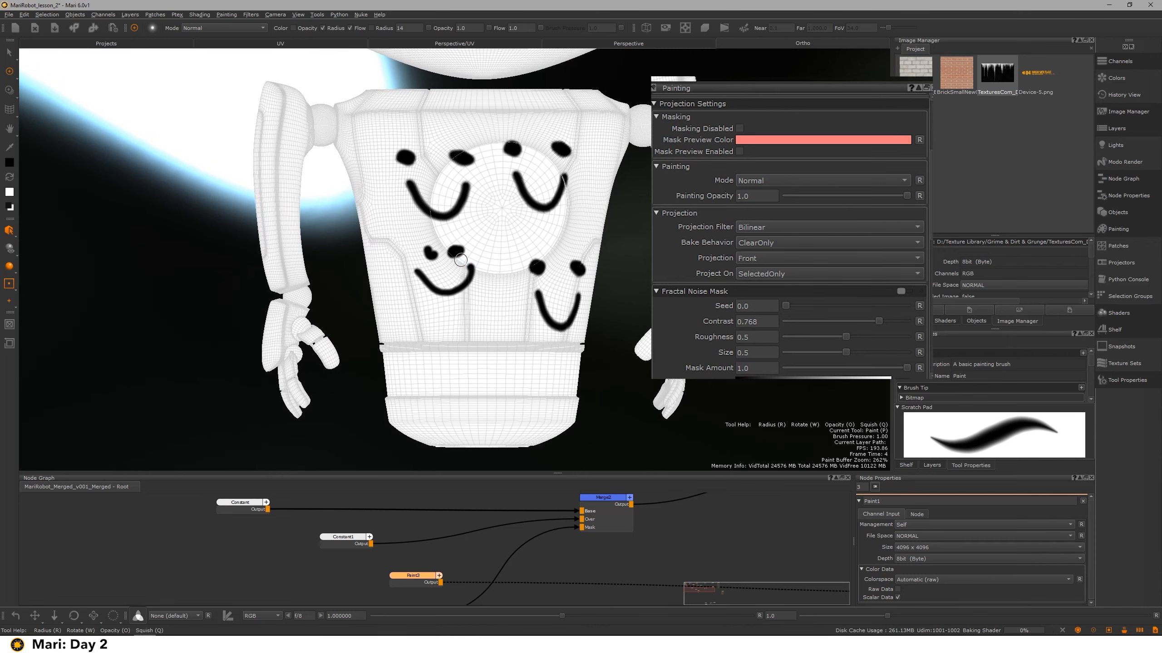
alt+drag(507, 317, 466, 263)
alt+middle_drag(466, 263, 437, 333)
alt+right_drag(437, 333, 423, 333)
alt+drag(440, 261, 444, 268)
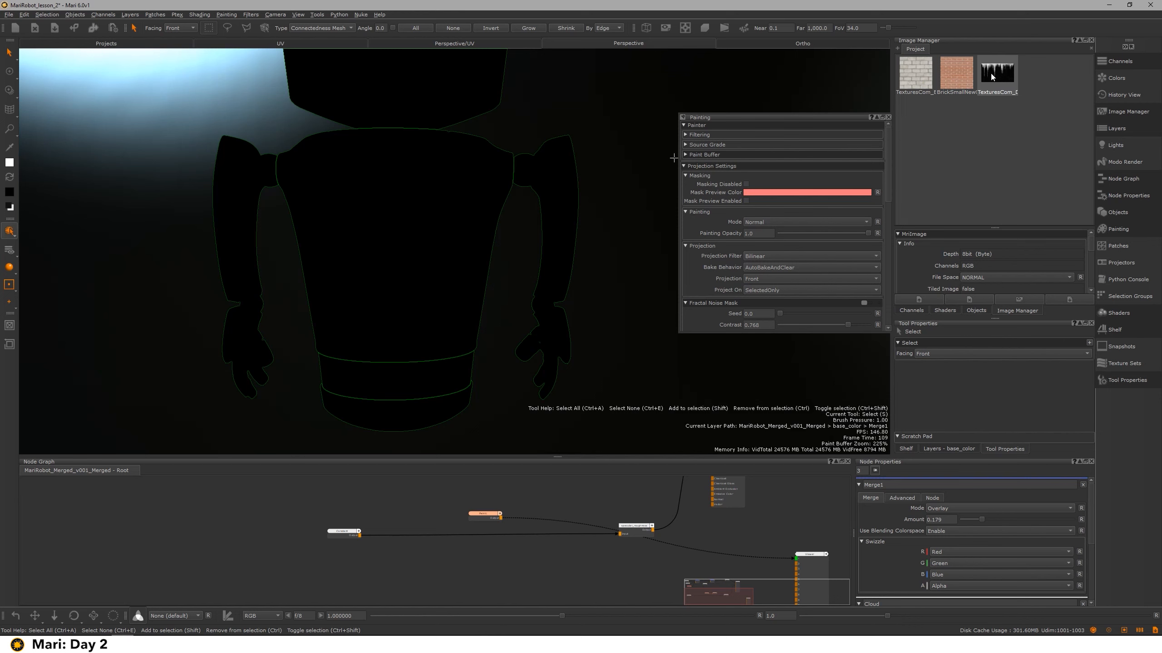
Load the dripping grime image into Paint Through, brush it across the upper torso, and bake it
drag(480, 515, 434, 512)
mouse_move(996, 76)
mouse_down()
mouse_move(444, 212)
mouse_move(398, 200)
mouse_up()
alt+middle_drag(361, 150, 396, 160)
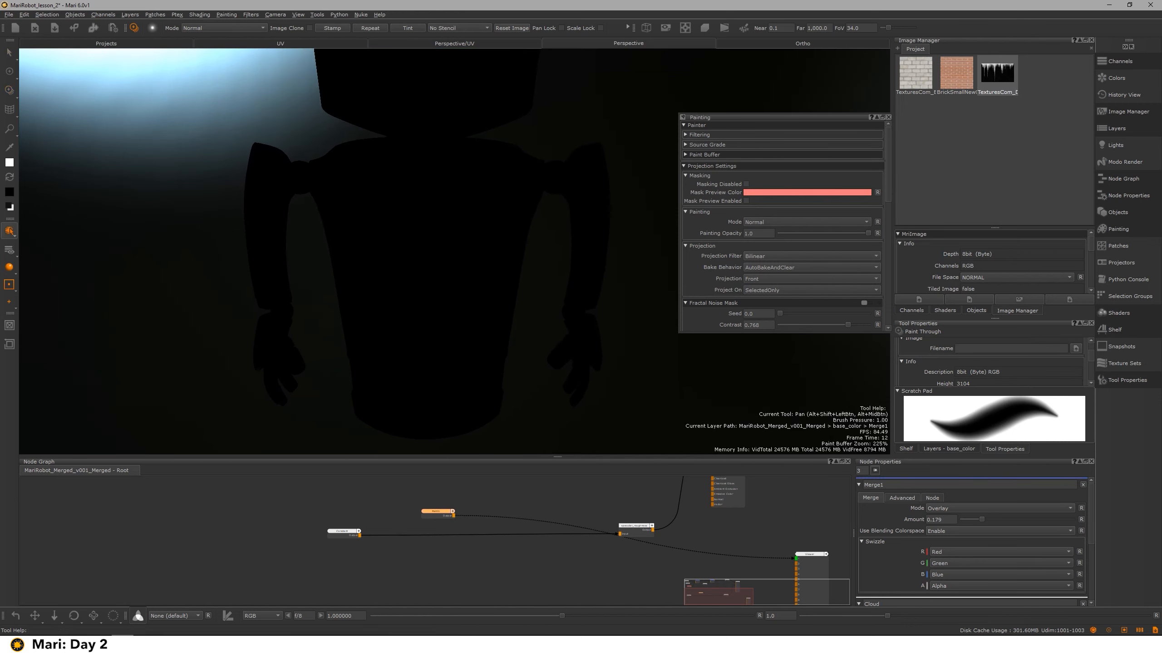
alt+right_drag(397, 160, 423, 161)
mouse_move(423, 161)
alt+mouse_down()
mouse_move(389, 197)
mouse_move(345, 174)
mouse_move(394, 192)
mouse_move(429, 176)
mouse_move(480, 193)
mouse_move(507, 256)
mouse_move(517, 165)
mouse_move(315, 160)
mouse_move(338, 220)
mouse_move(324, 199)
mouse_move(540, 183)
mouse_move(480, 165)
mouse_move(409, 200)
mouse_move(396, 353)
alt+mouse_up()
right_click(396, 352)
key(Escape)
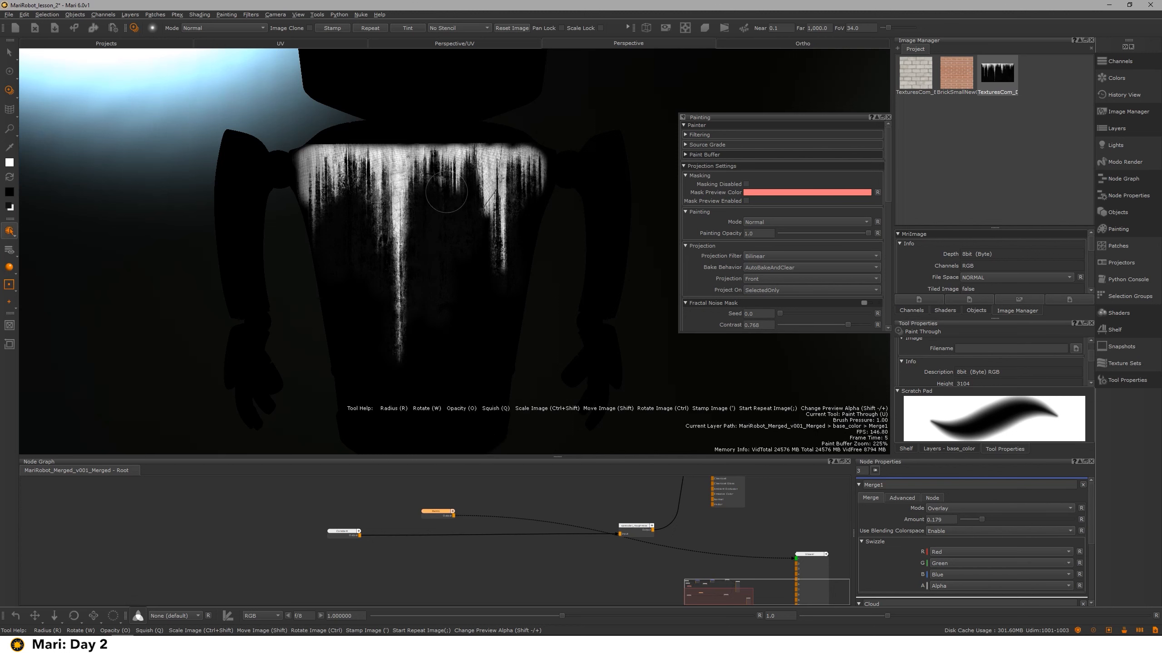
drag(468, 207, 476, 292)
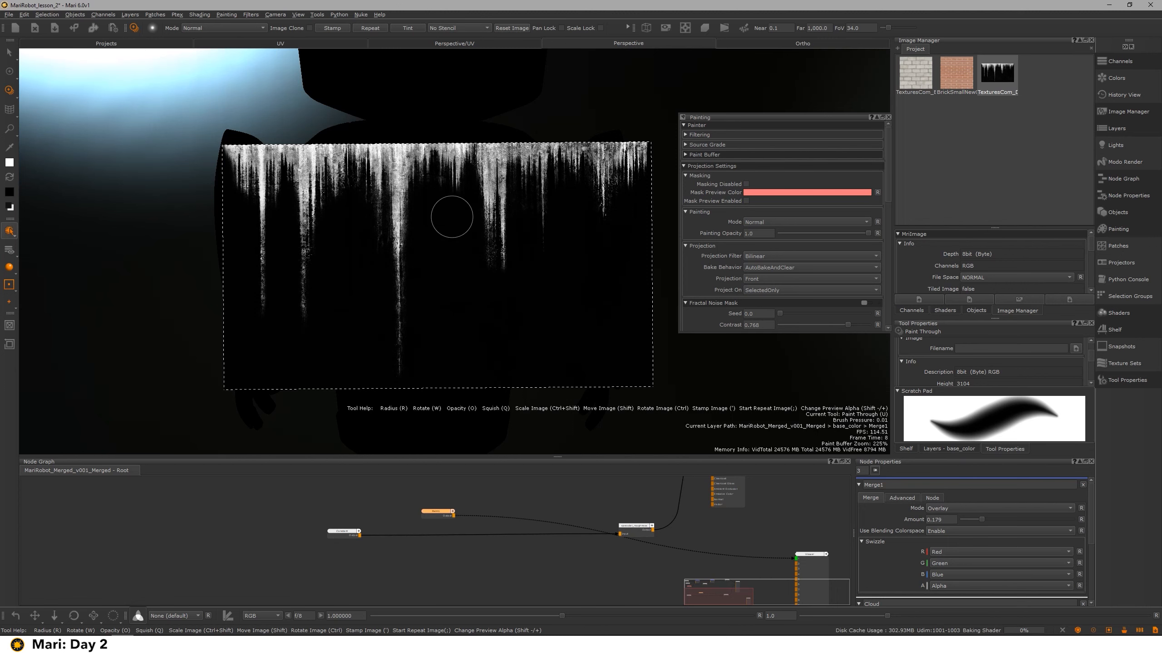
mouse_move(452, 217)
alt+mouse_down()
mouse_move(513, 171)
mouse_move(586, 165)
mouse_move(740, 542)
alt+mouse_up()
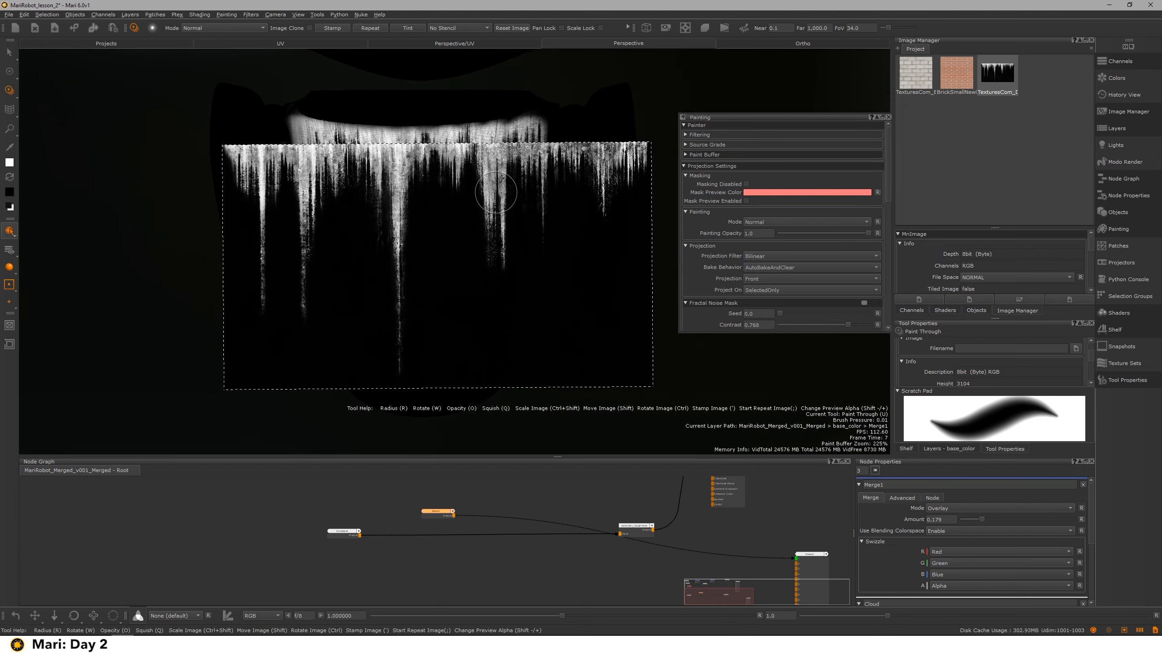
Display the shaded output of the main material node in the viewport
middle_drag(753, 491, 660, 567)
scroll(660, 567, down, 1)
middle_drag(661, 519, 661, 504)
click(636, 497)
key(1)
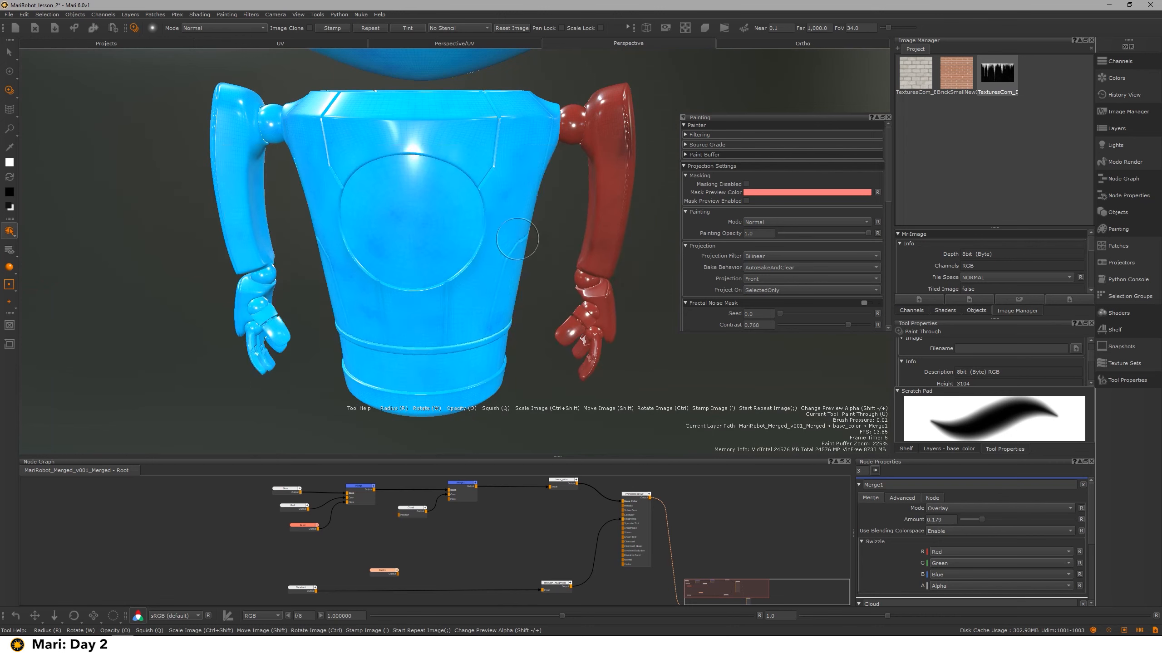
Move the Paint node below the roughness branch and insert a Merge node between the Constant and the roughness output
mouse_move(525, 247)
alt+mouse_down()
mouse_move(464, 229)
mouse_move(494, 257)
alt+mouse_up()
mouse_move(452, 554)
middle_down()
mouse_move(481, 482)
mouse_move(421, 549)
middle_up()
scroll(444, 516, up, 2)
drag(357, 529, 364, 574)
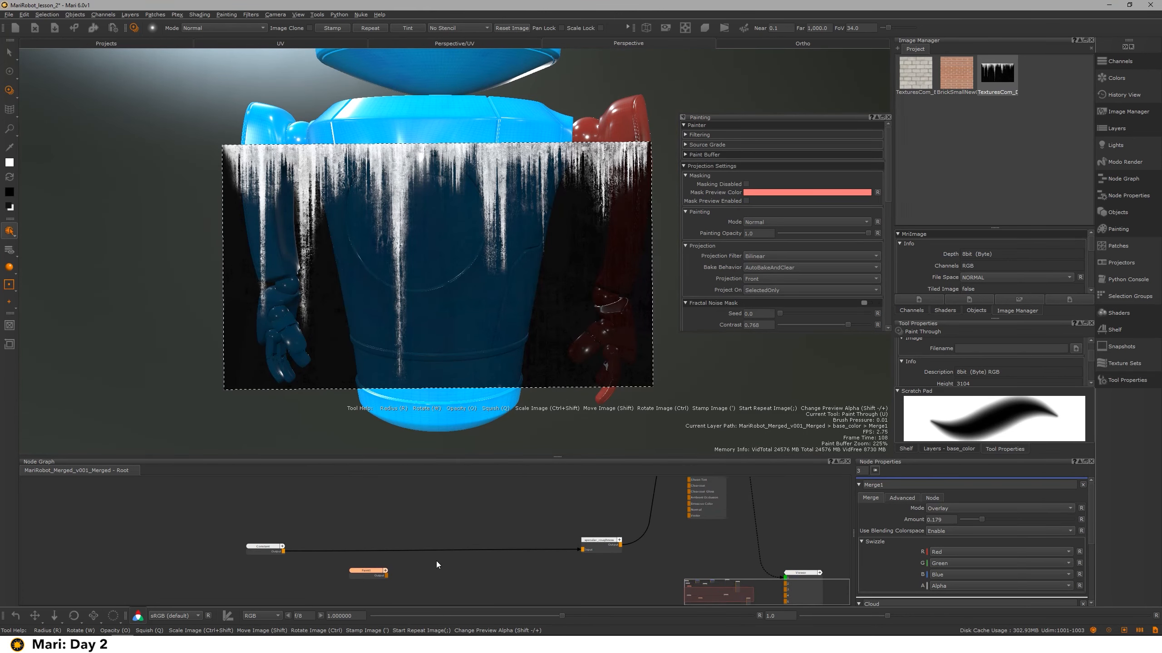
drag(444, 562, 441, 552)
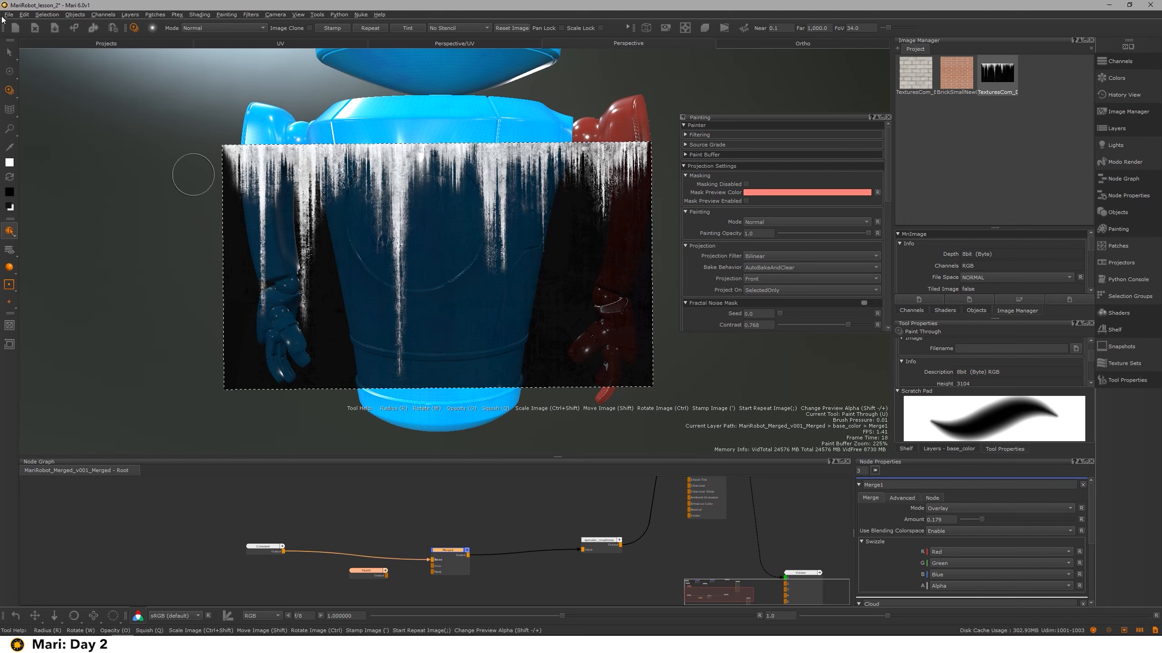
Leave Paint Through for the Select tool and connect the grime Paint node to the new Merge node's Over input
click(9, 53)
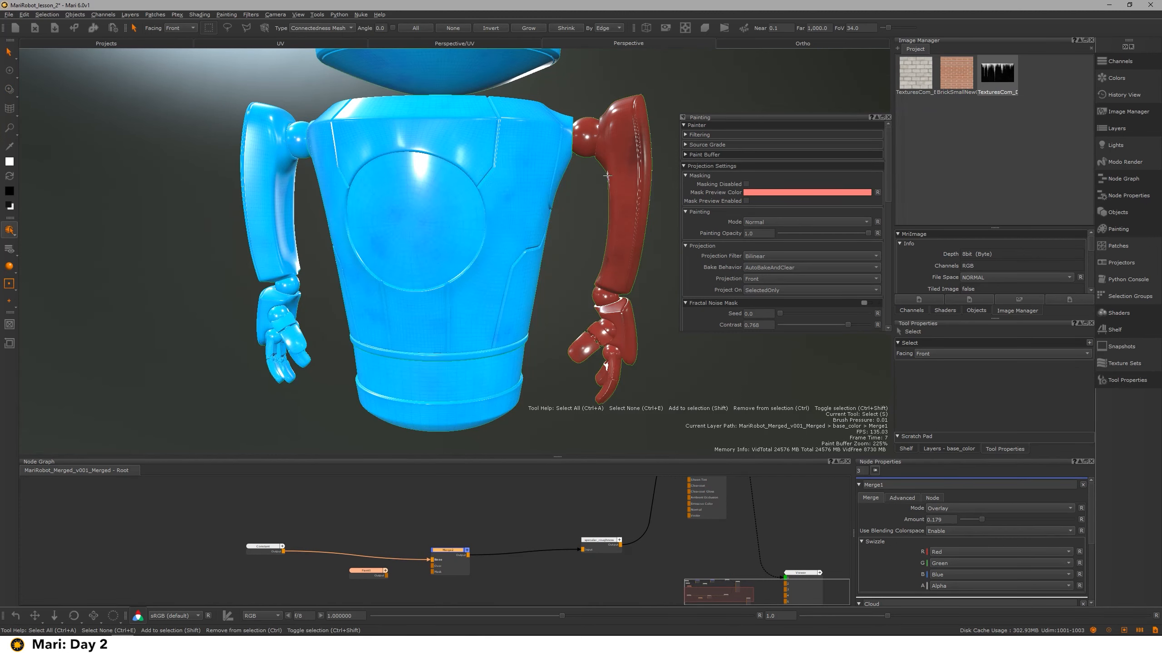
scroll(400, 565, up, 2)
drag(380, 578, 453, 552)
click(477, 549)
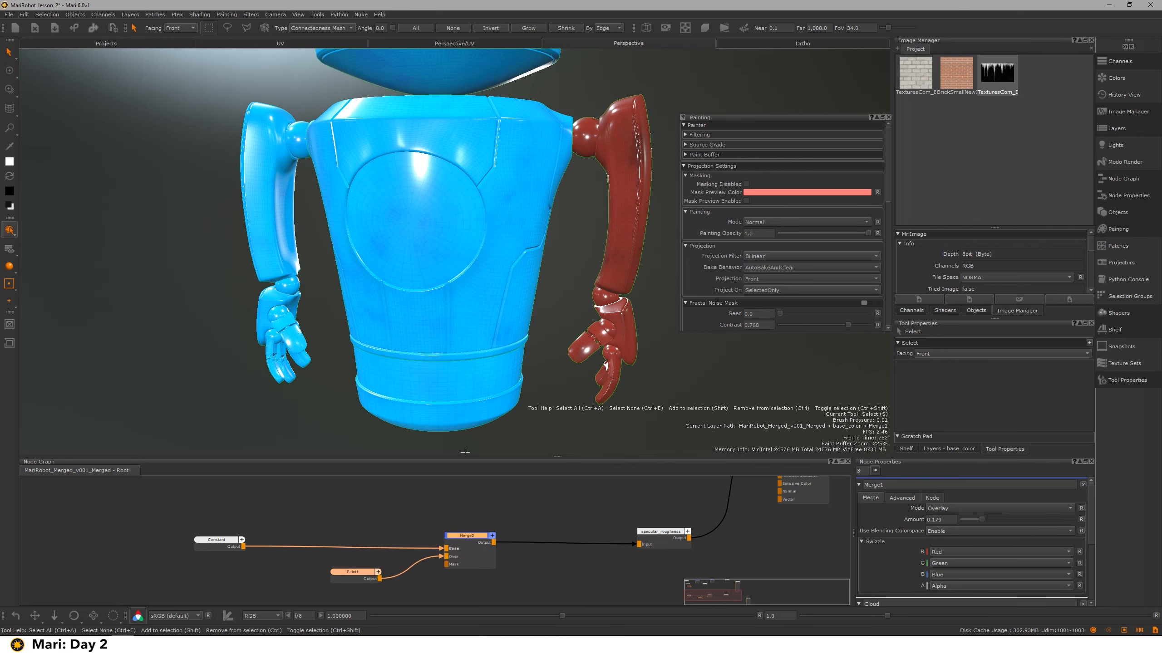
Display the roughness Merge output, then the Constant's output, and return to the Merge output for comparison
key(v)
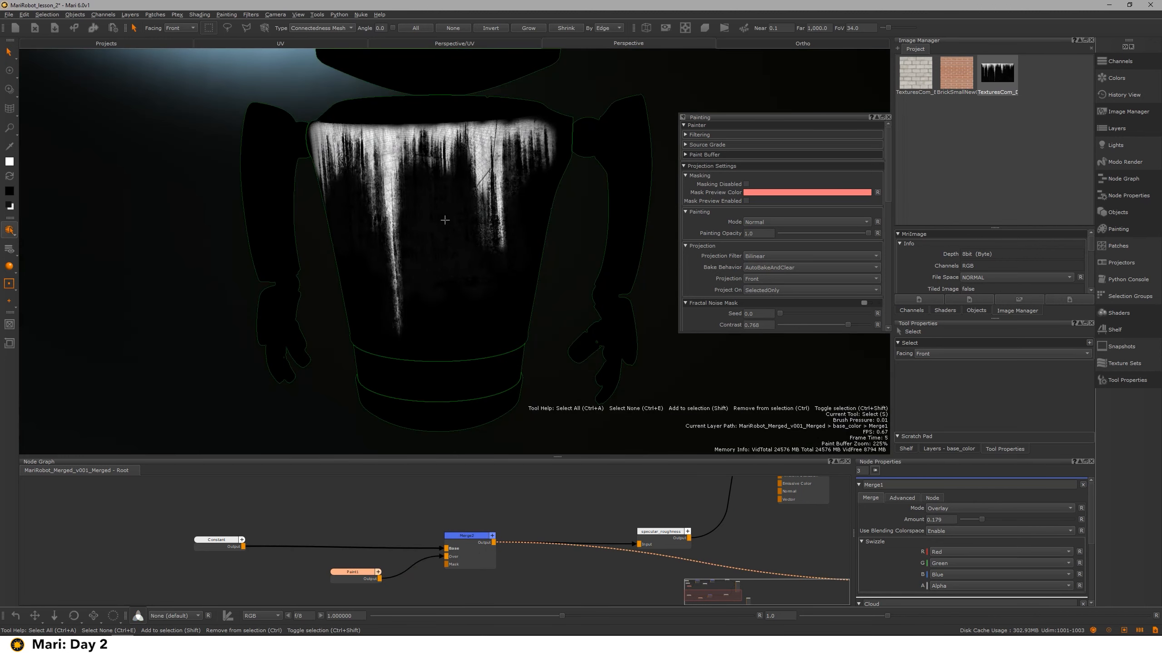
drag(225, 550, 222, 549)
key(v)
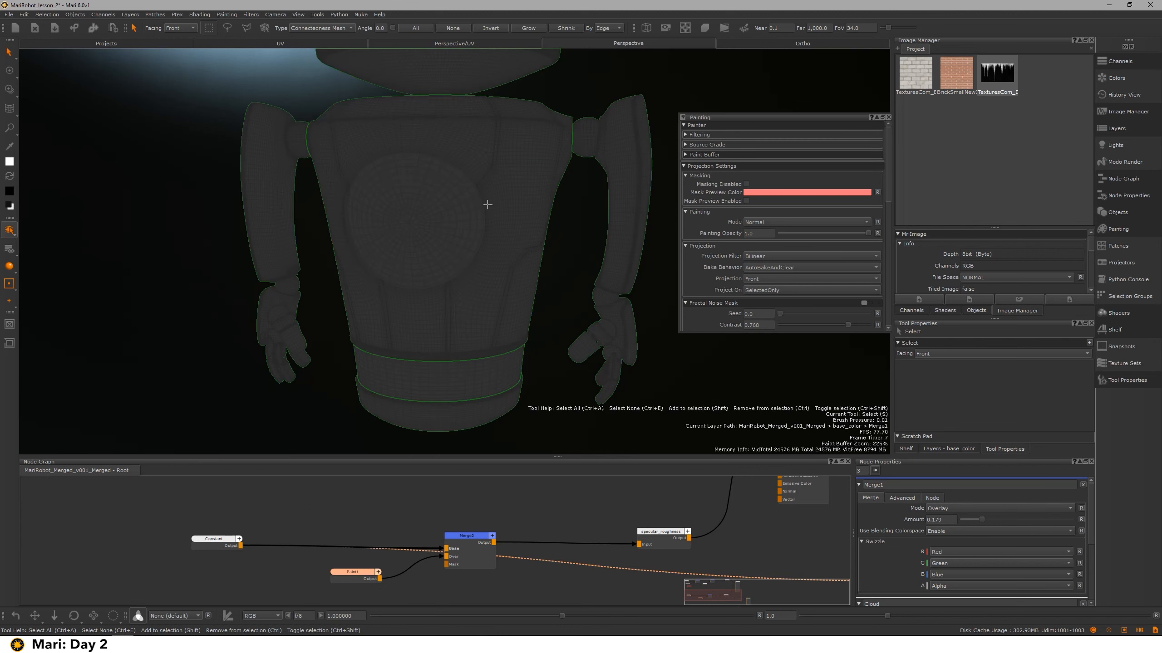
click(479, 552)
key(v)
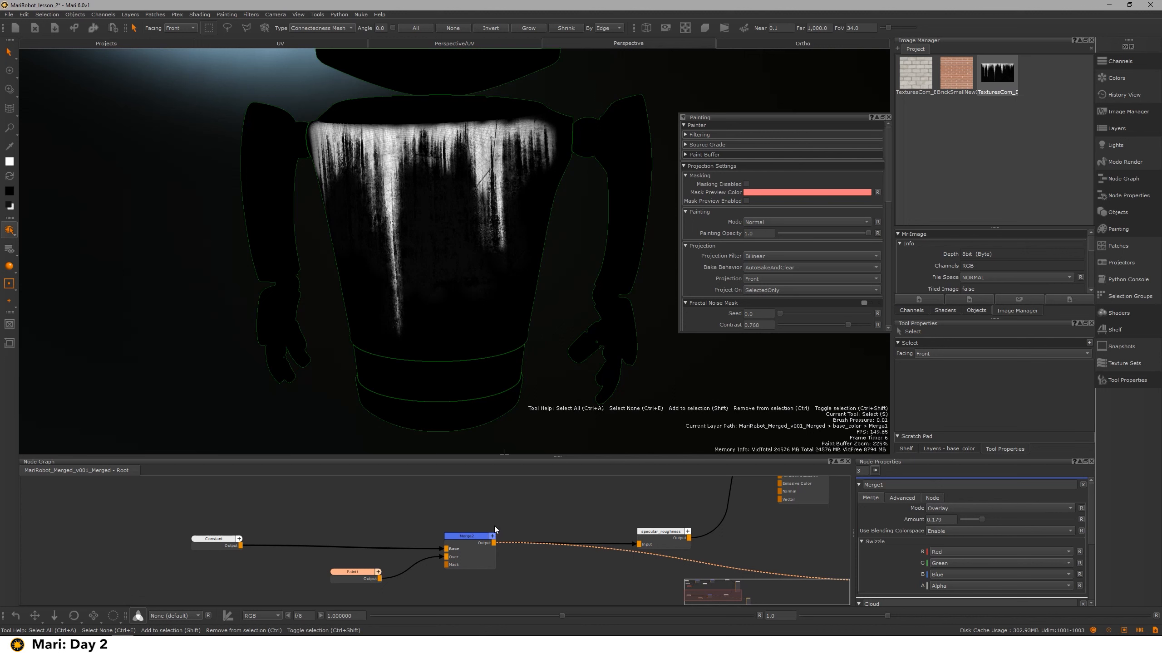
Set the roughness Merge node's mode to Lighten and review the shaded result on the torso
click(480, 536)
click(941, 508)
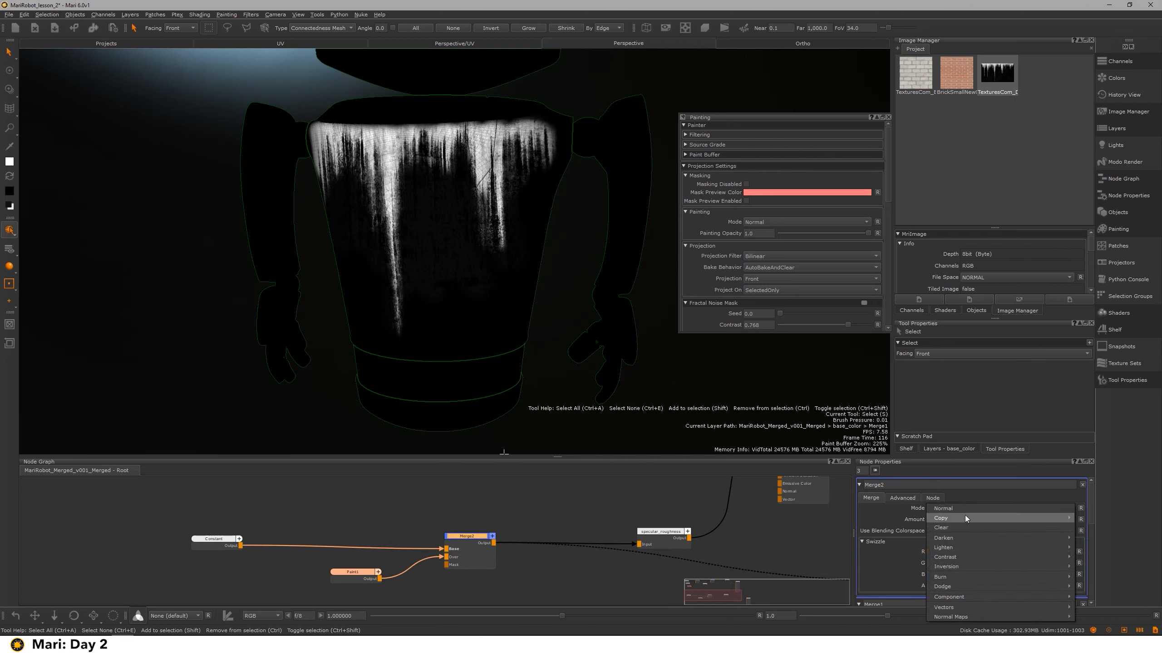
mouse_move(973, 548)
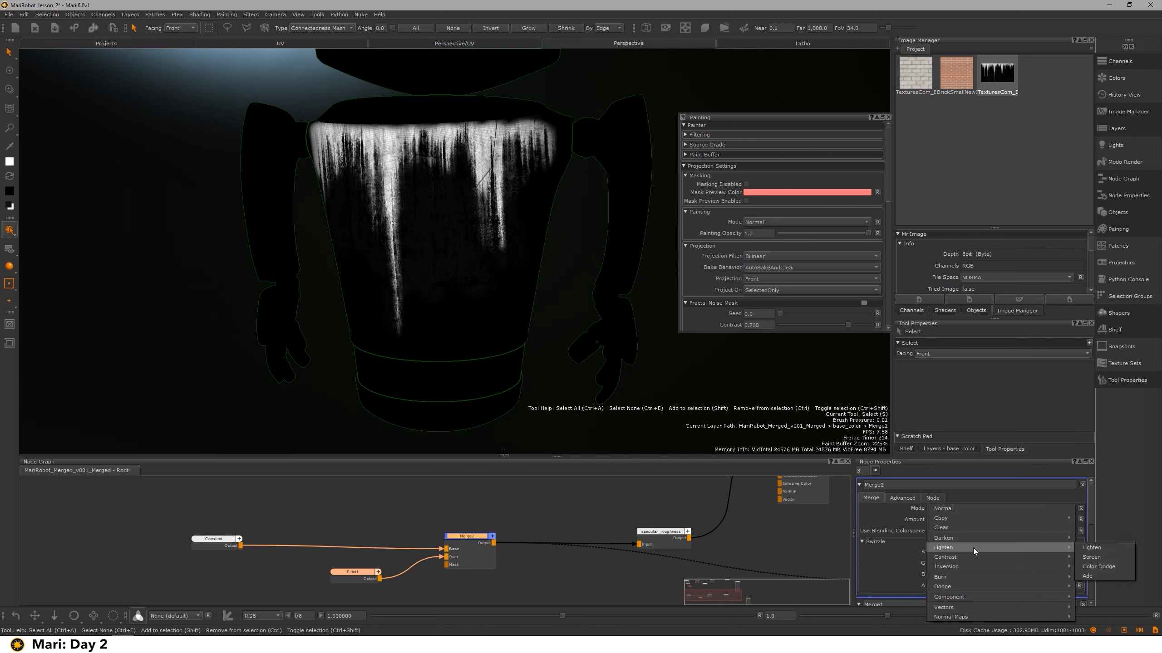
click(1100, 550)
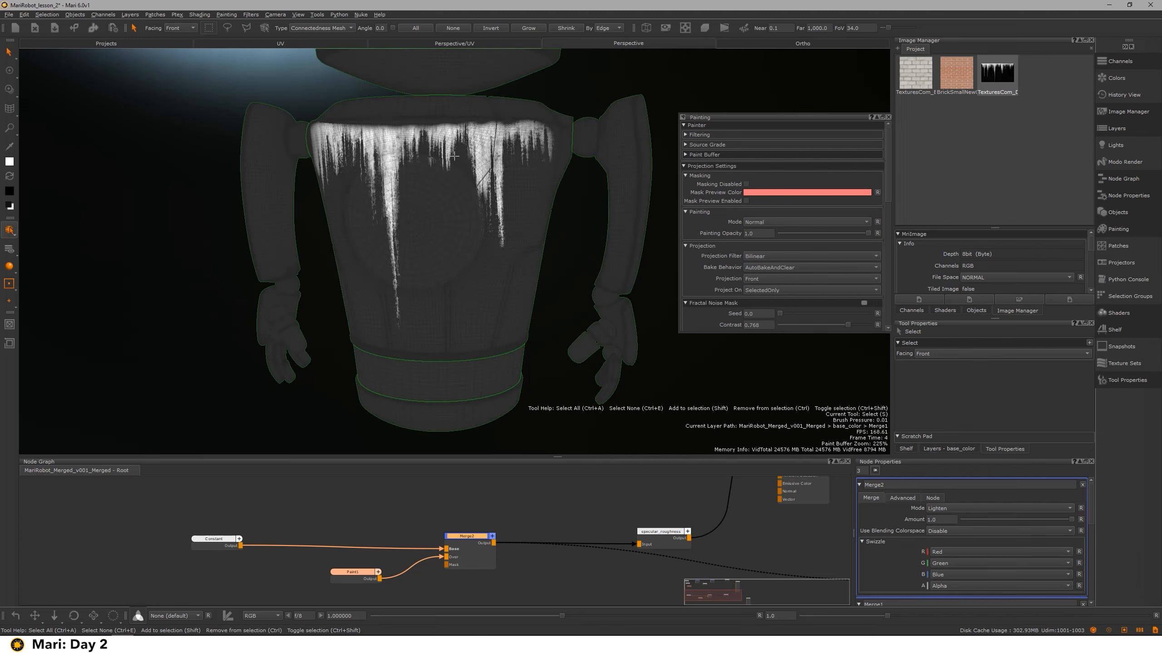
scroll(662, 517, down, 5)
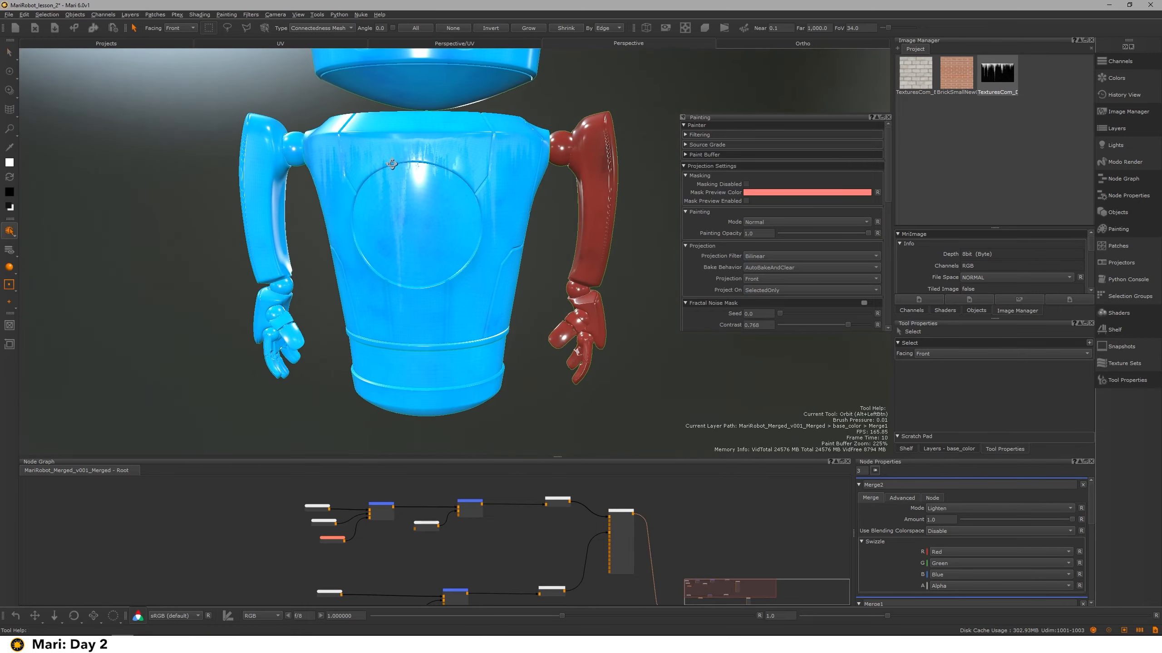
mouse_move(613, 366)
alt+mouse_down()
mouse_move(495, 173)
mouse_move(301, 168)
mouse_move(509, 221)
alt+mouse_up()
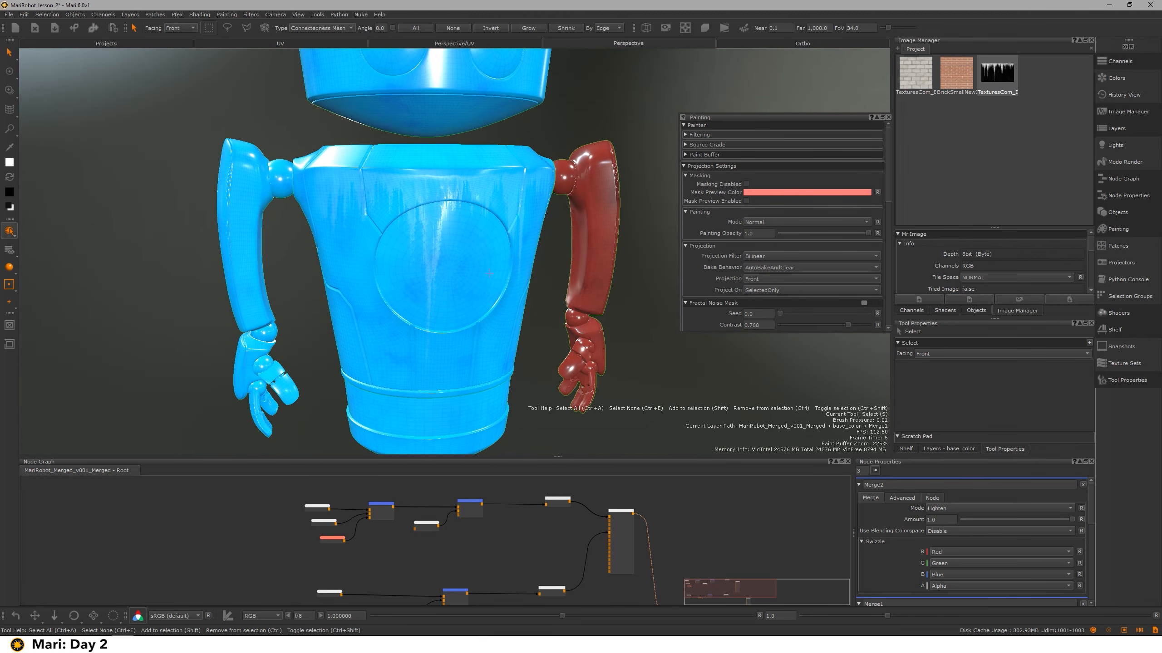
Move the grime Paint node lower and reconnect its output from the Merge node's Over input to its Mask input
scroll(501, 546, up, 4)
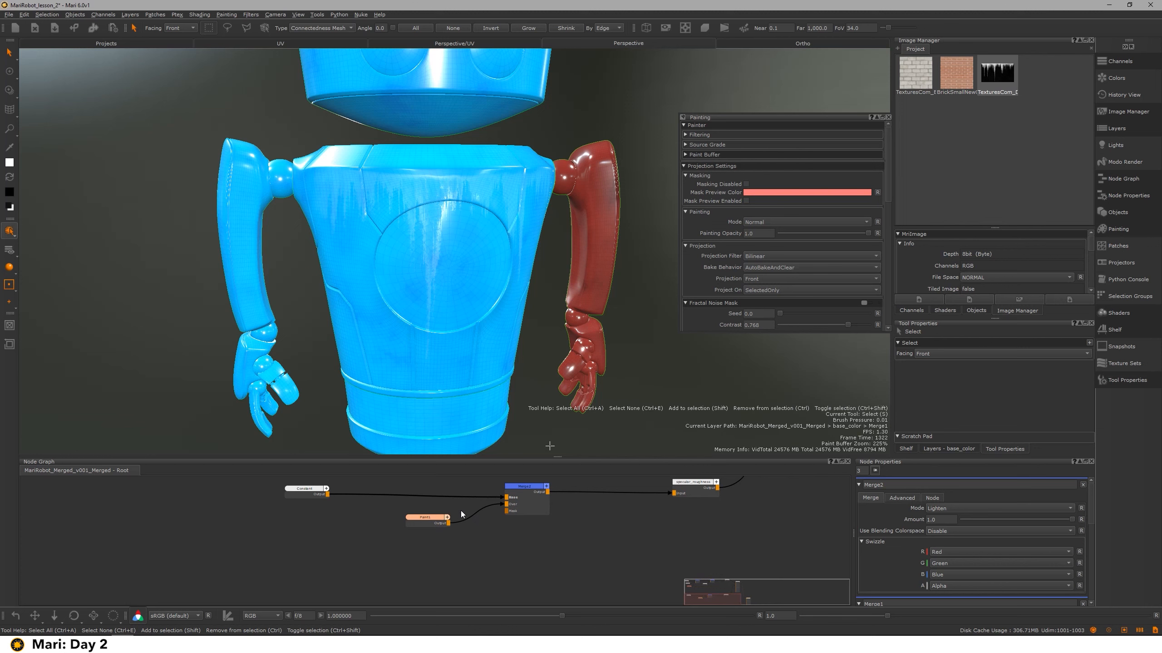
drag(428, 525, 410, 567)
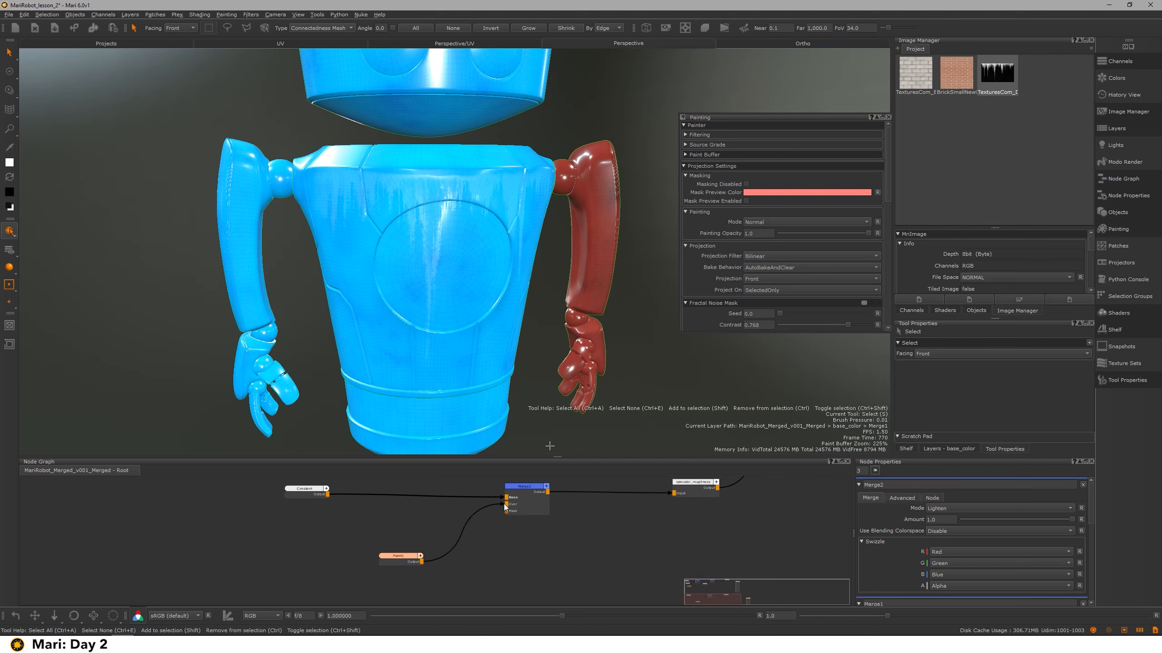
drag(505, 505, 506, 511)
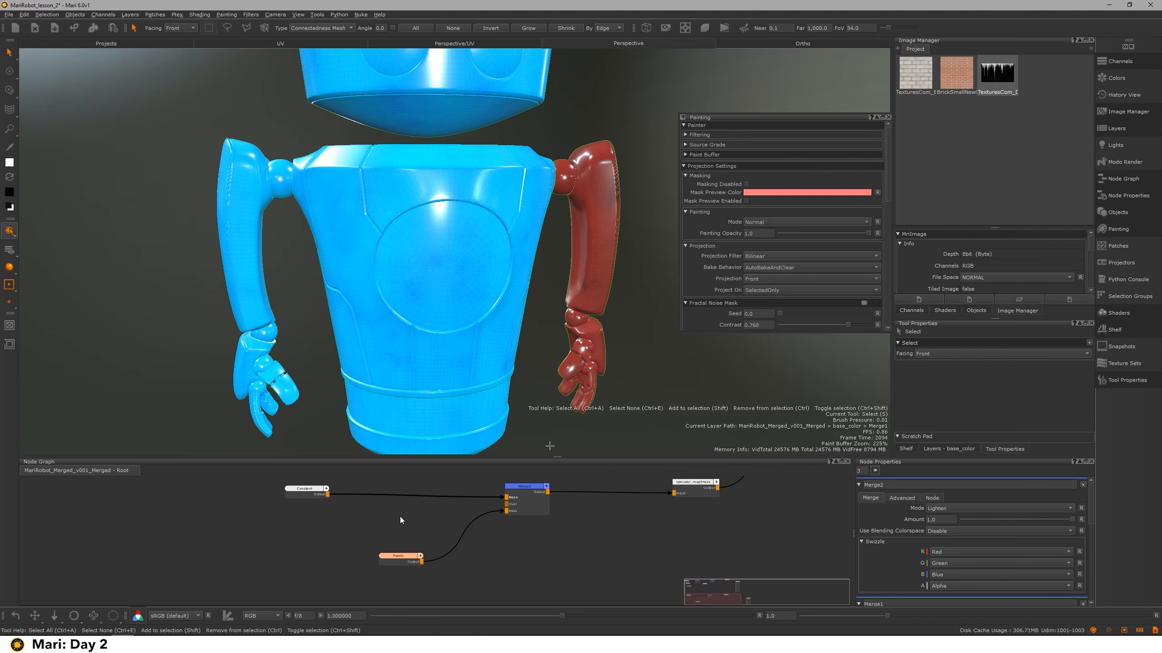
Create a second Constant node with a value of 0.6 and connect it to the roughness Merge node's Over input
key(Tab)
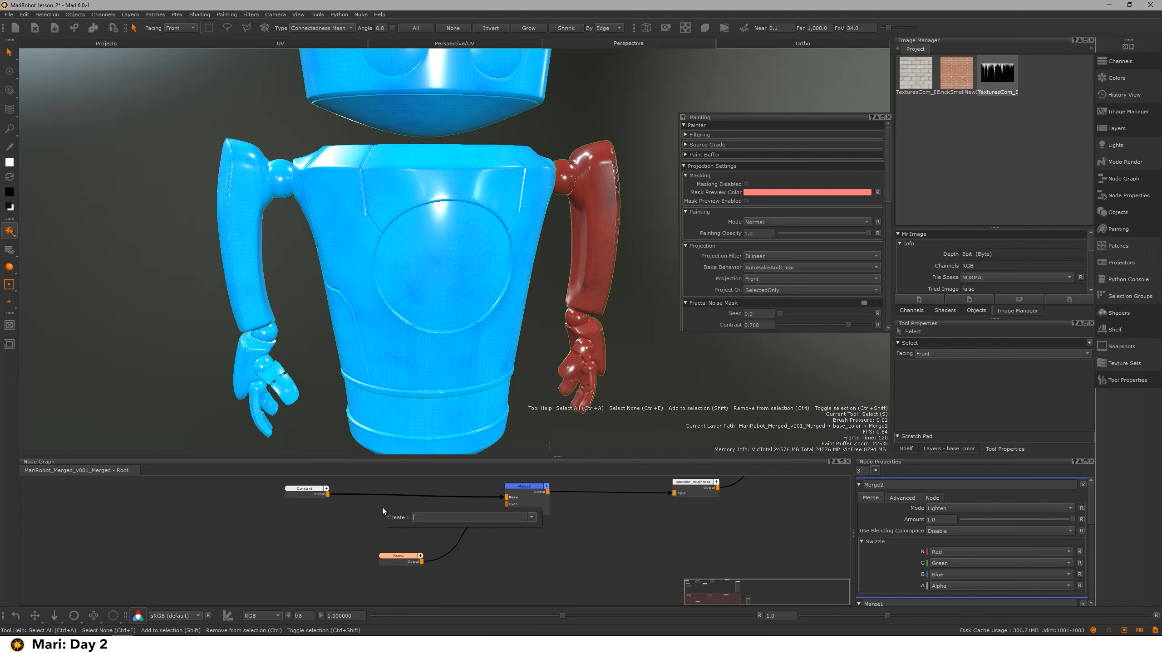
text(const)
key(Down)
key(Return)
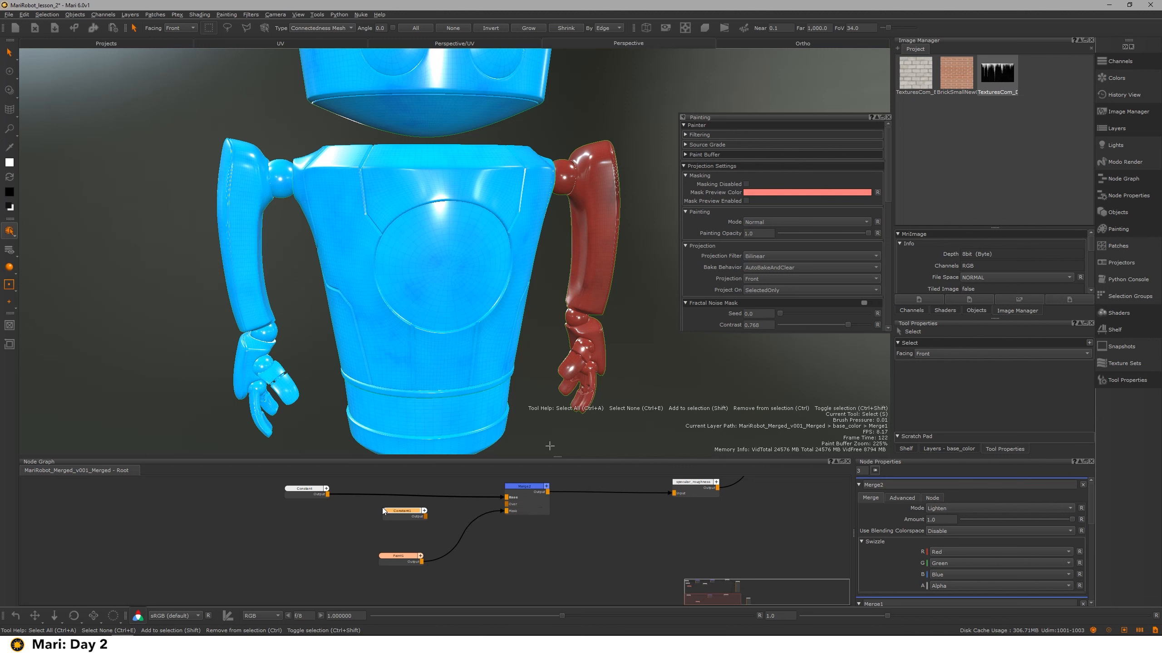
double_click(404, 511)
drag(908, 508, 878, 505)
text(0.6)
key(Return)
drag(422, 519, 521, 505)
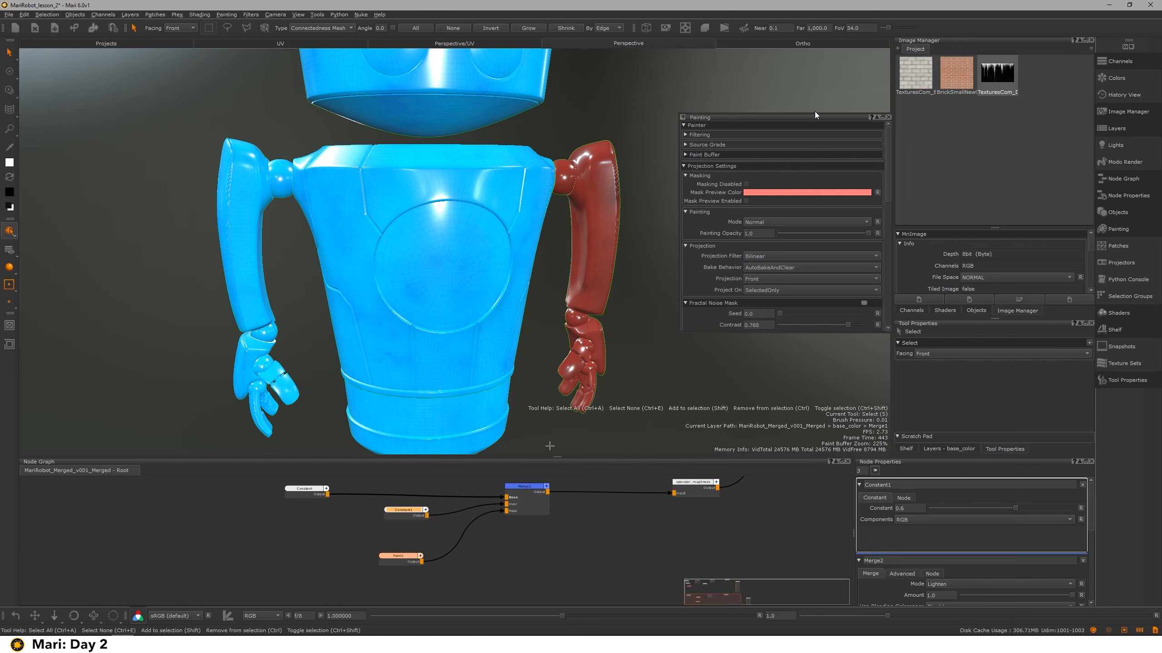
Close the Painting palette and display the roughness Merge node's output in the viewport
click(890, 117)
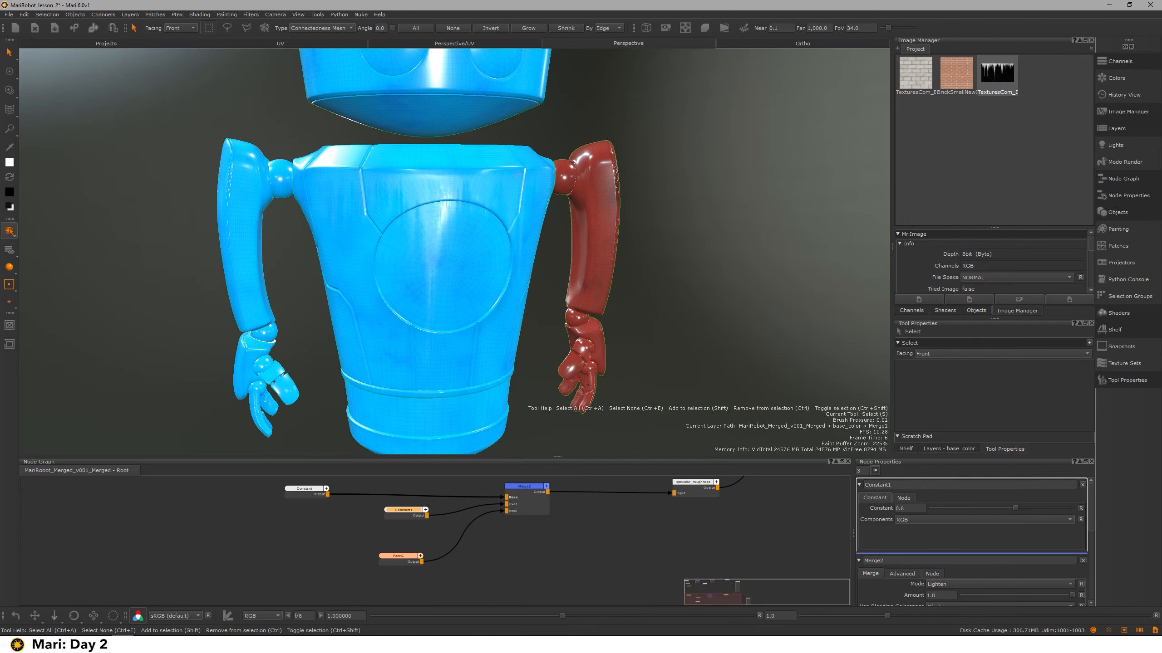
mouse_move(517, 175)
alt+mouse_down()
mouse_move(504, 175)
mouse_move(553, 179)
mouse_move(490, 172)
mouse_move(462, 206)
mouse_move(459, 183)
mouse_move(511, 186)
alt+mouse_up()
click(515, 513)
key(1)
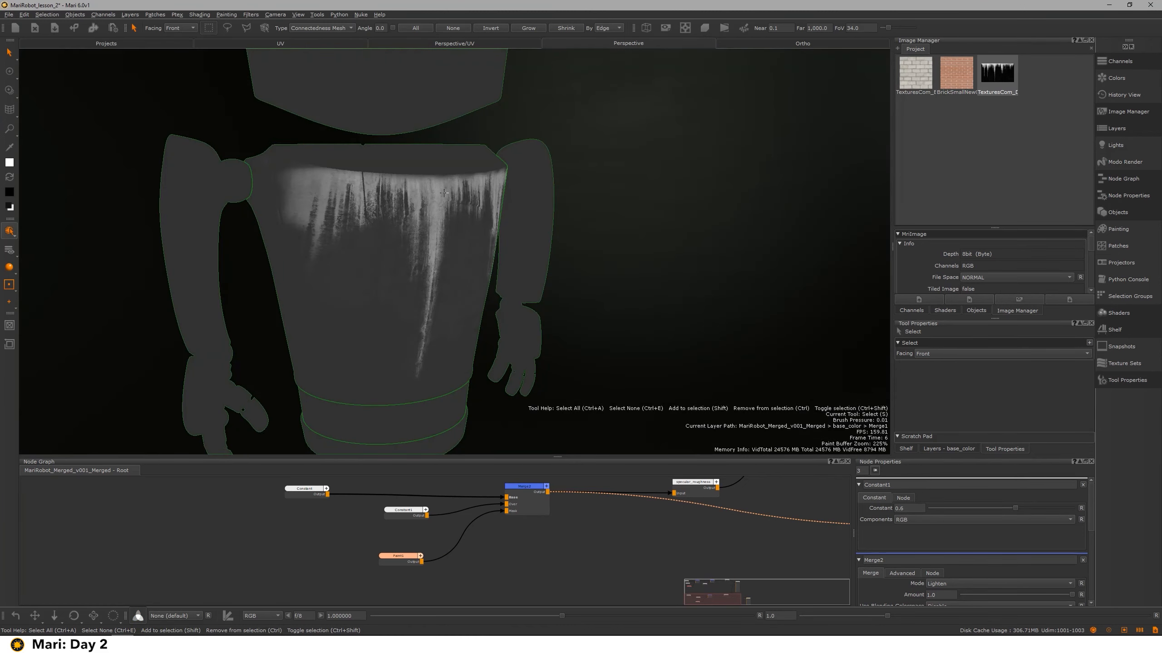
Raise the second Constant's value to about 0.897 and move the node slightly farther from the Merge
drag(1012, 505, 1057, 508)
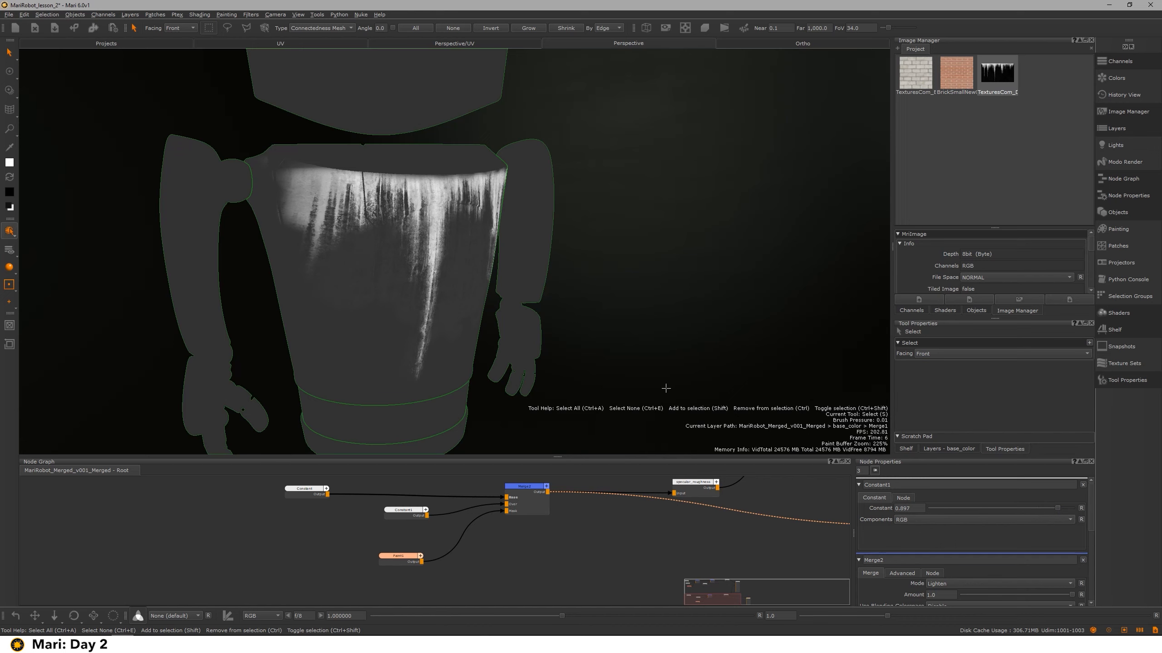
drag(402, 509, 389, 518)
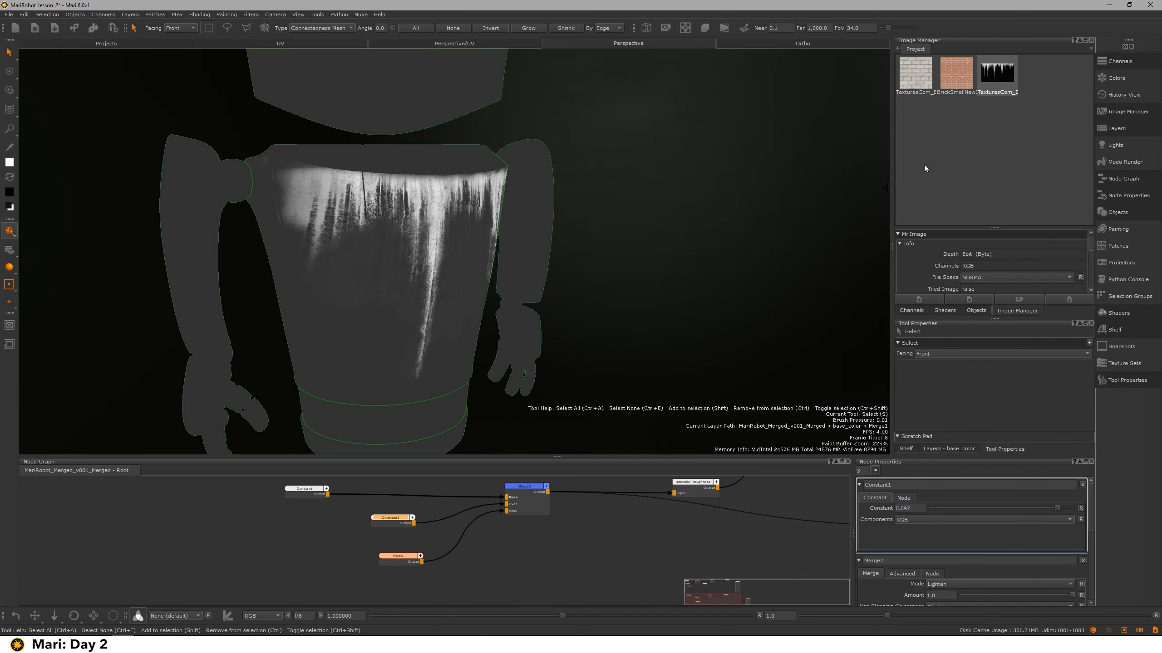
middle_drag(463, 214, 417, 174)
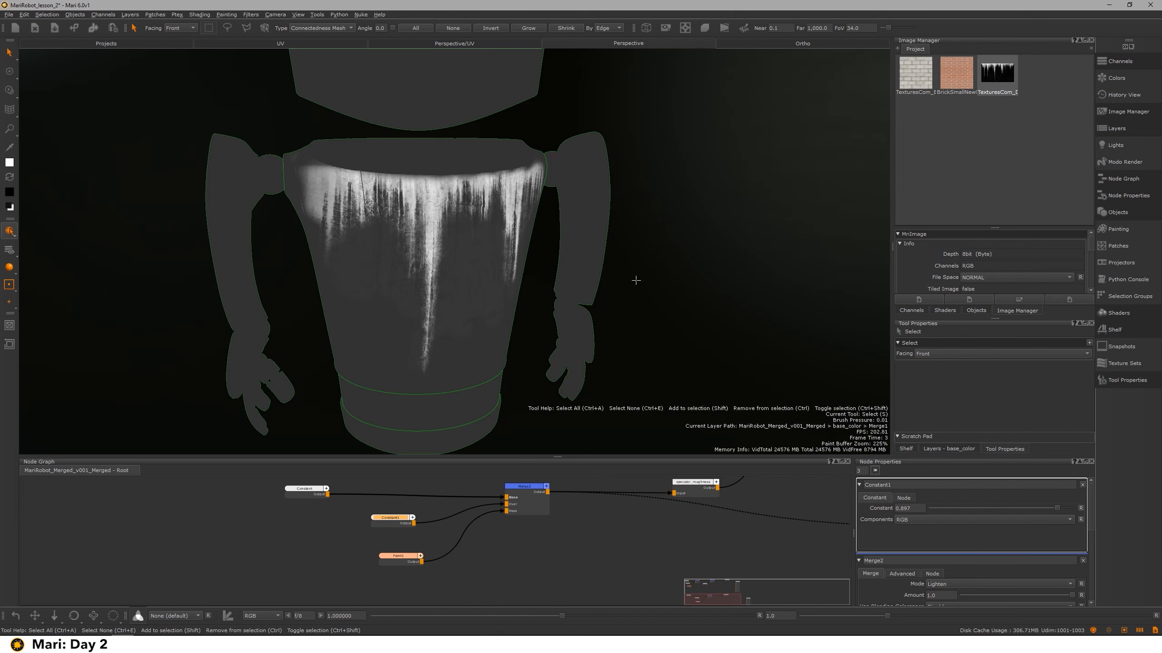
Switch the viewport back to the main material node's shaded output and examine the grime's reflections on the torso
scroll(698, 507, down, 2)
mouse_move(698, 512)
middle_down()
mouse_move(578, 573)
mouse_move(545, 609)
middle_up()
click(646, 485)
key(v)
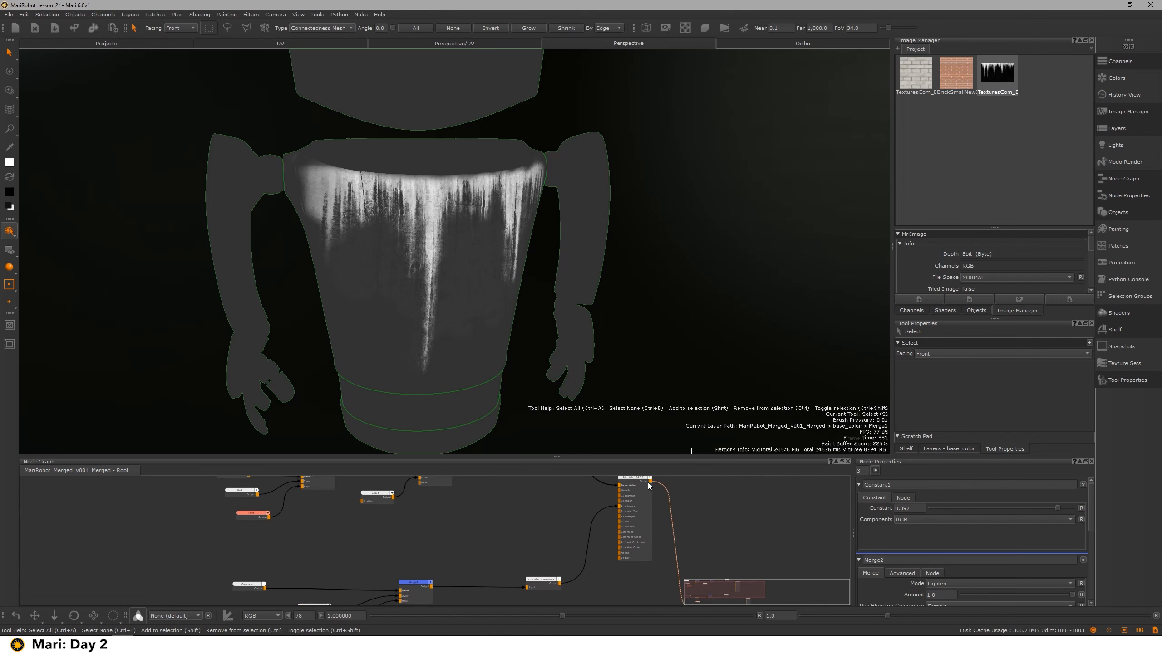
scroll(544, 206, down, 2)
alt+drag(547, 208, 370, 206)
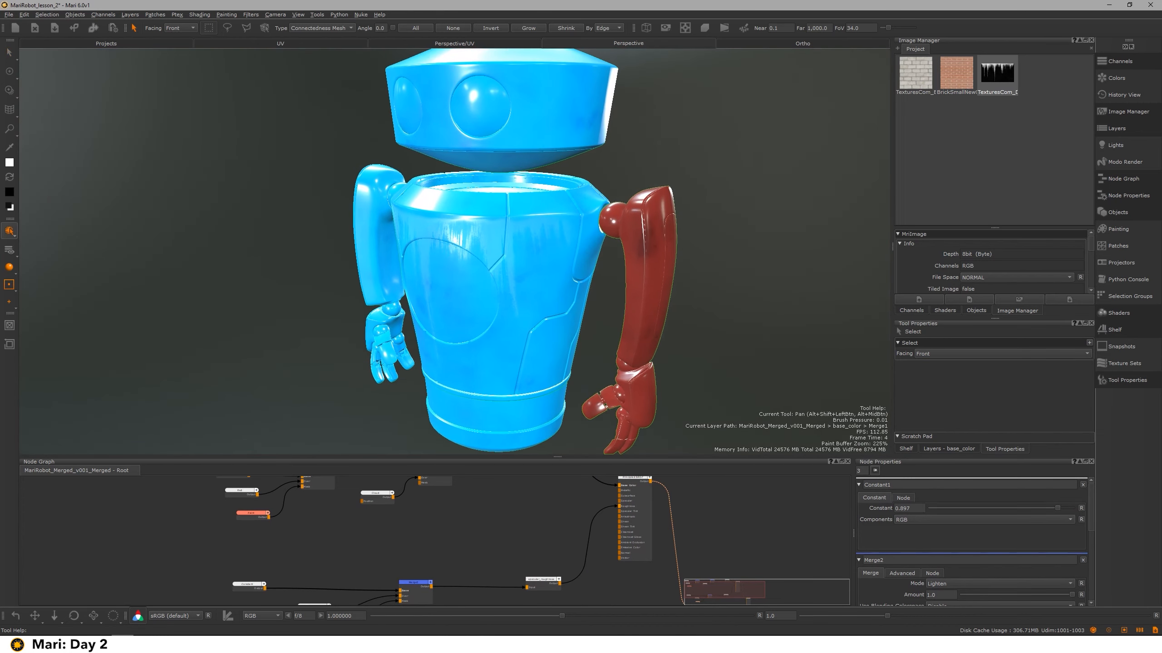
Lower the second Constant's value to about 0.474 and check the grime's shine on the torso up close
mouse_move(1057, 508)
mouse_down()
mouse_move(962, 498)
mouse_move(996, 496)
mouse_up()
scroll(720, 317, up, 5)
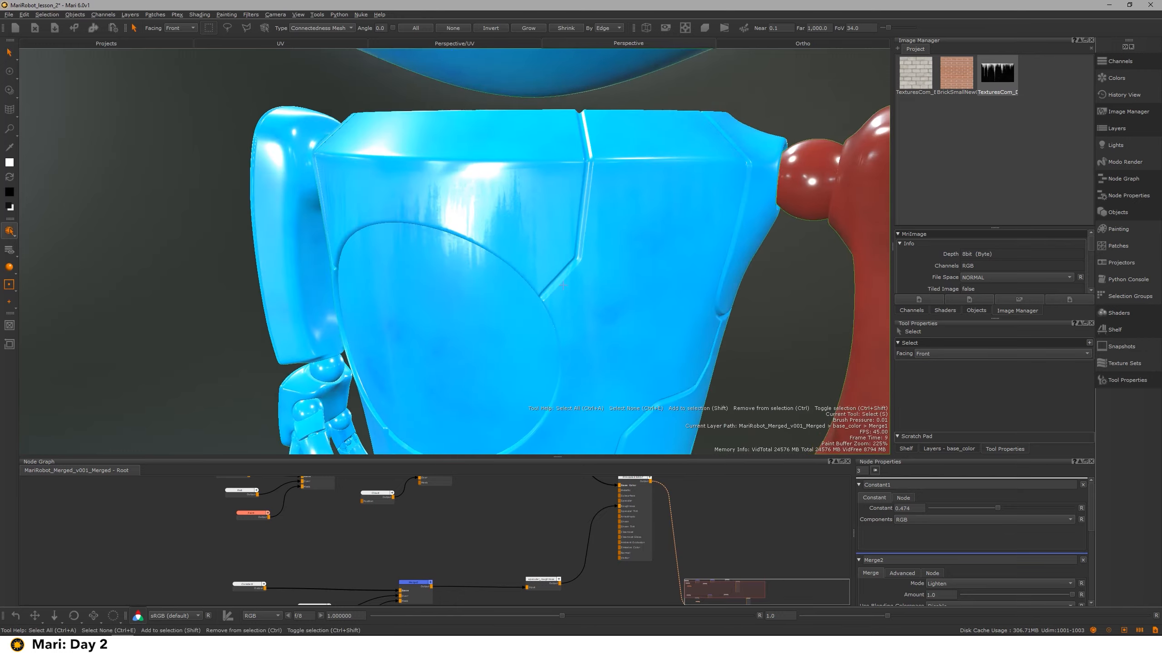
alt+drag(480, 215, 535, 181)
scroll(411, 216, down, 4)
alt+right_drag(535, 181, 474, 172)
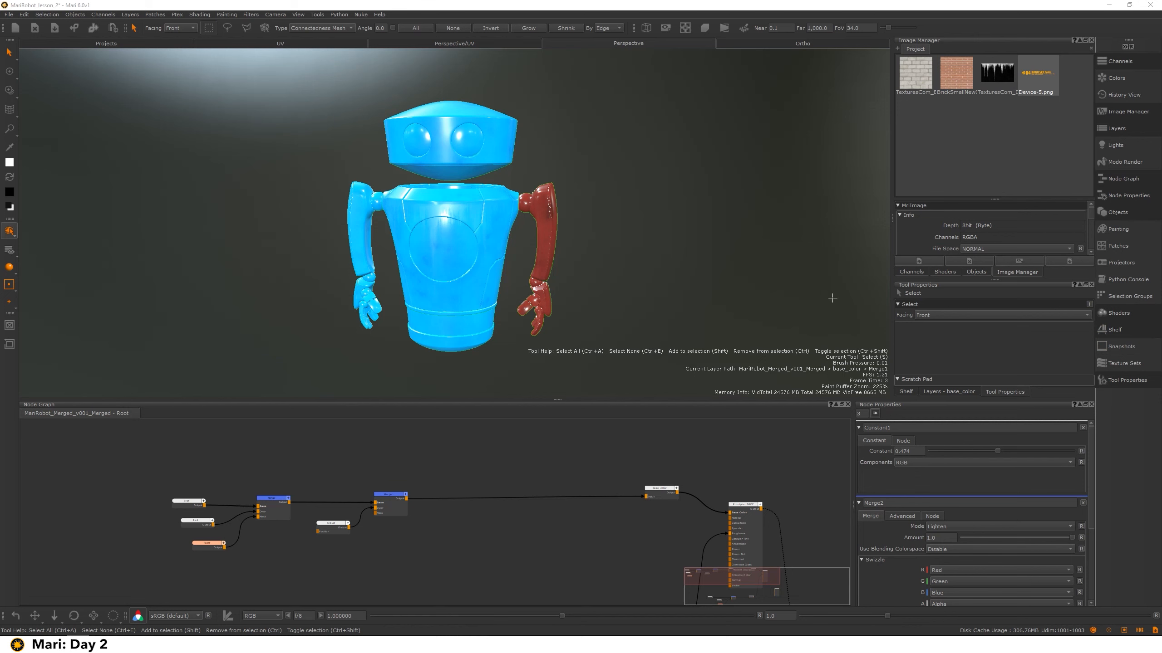
Preview the Device-5.png decal image to examine its lettering and transparent background, and close the preview
double_click(1037, 73)
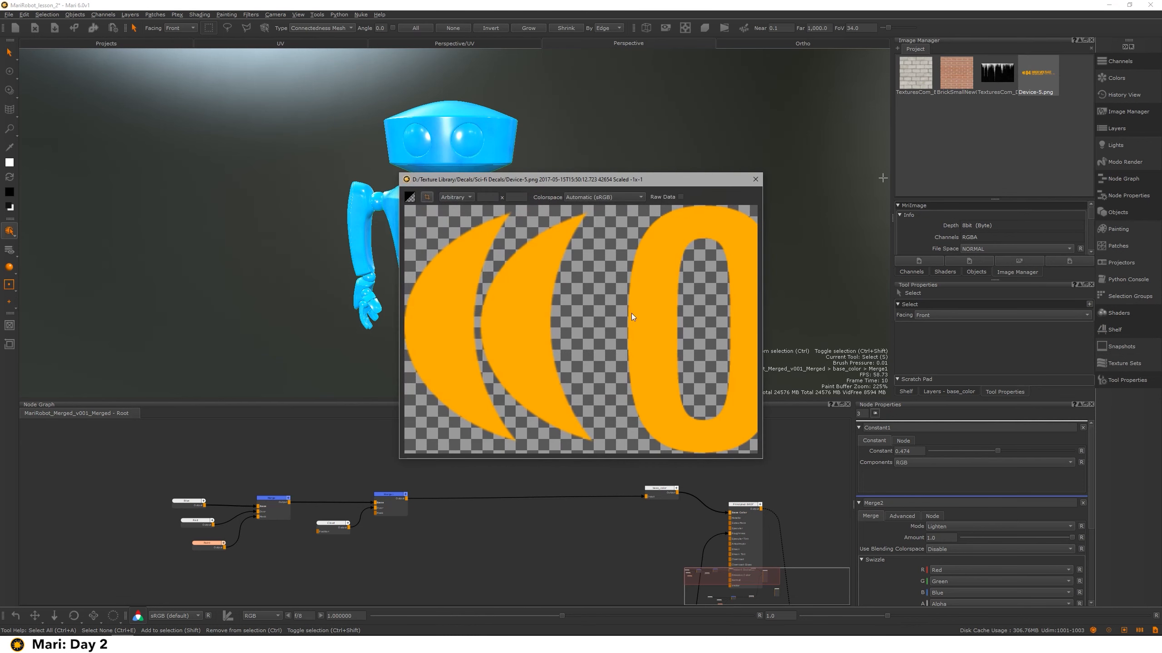
scroll(669, 275, down, 5)
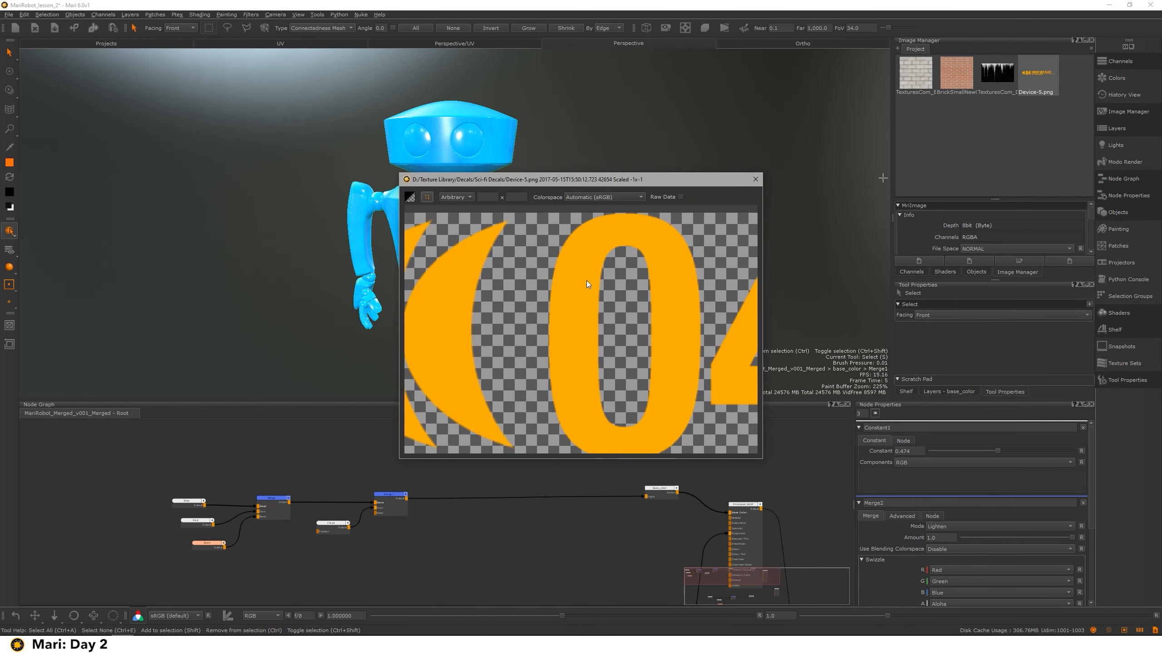
middle_drag(471, 304, 430, 300)
scroll(482, 270, down, 4)
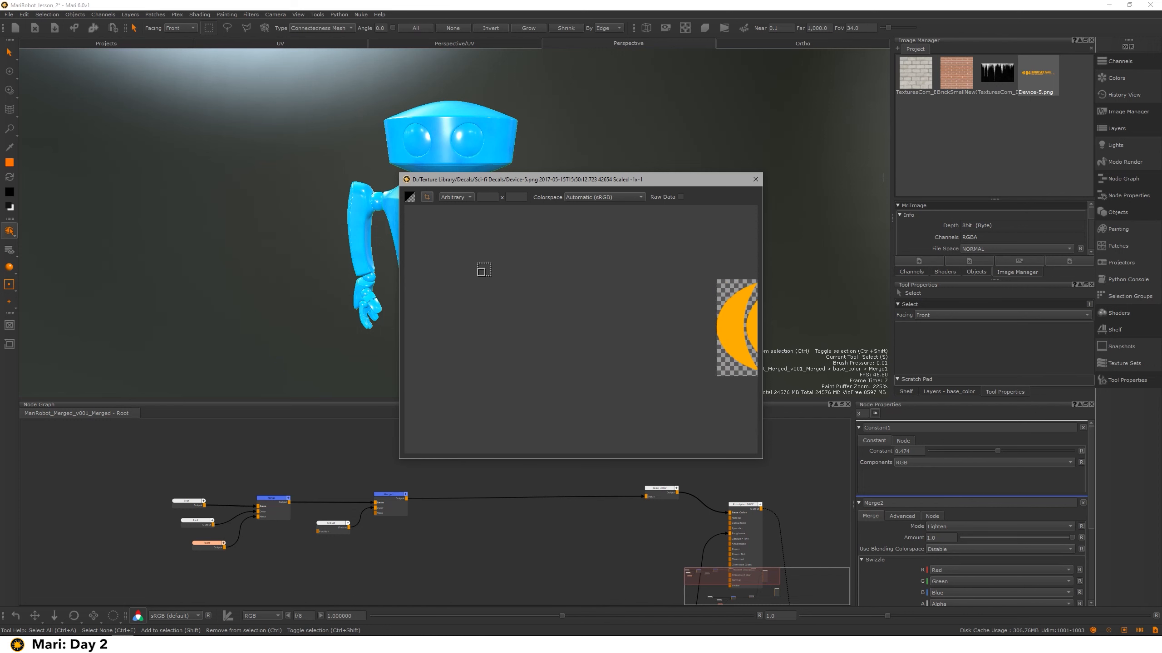
middle_drag(748, 309, 468, 304)
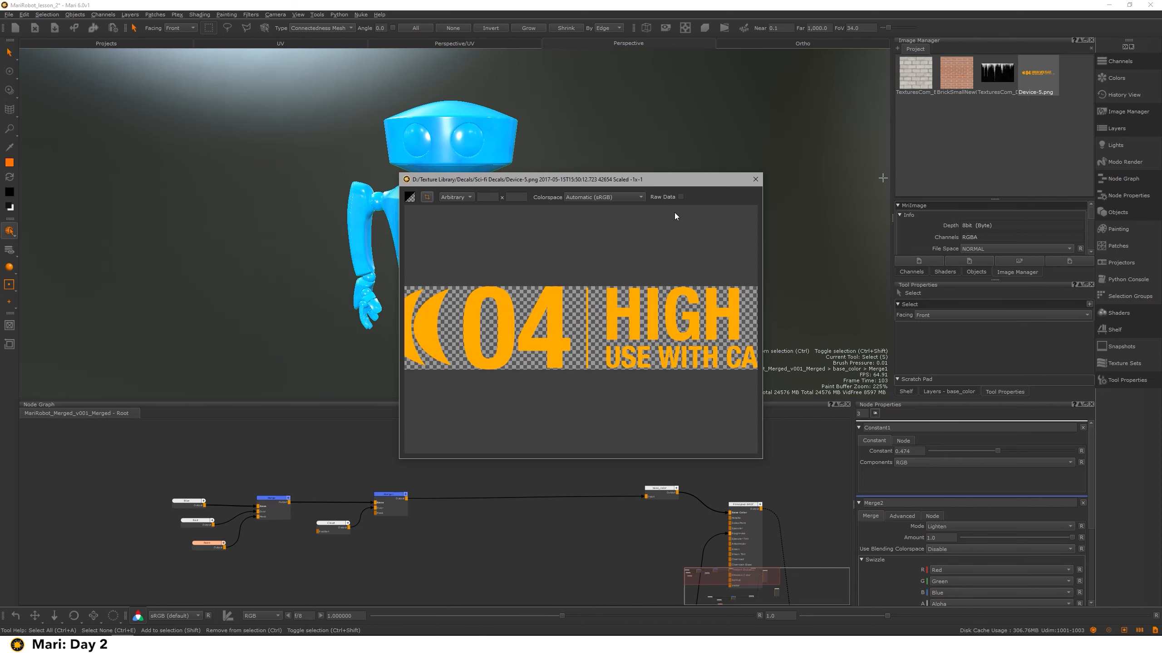
click(756, 179)
Insert a Merge node before the base color output and feed it a fully transparent 4096 x 4096 8bit Paint node with Scalar Data off
click(389, 502)
key(m)
click(531, 501)
key(p)
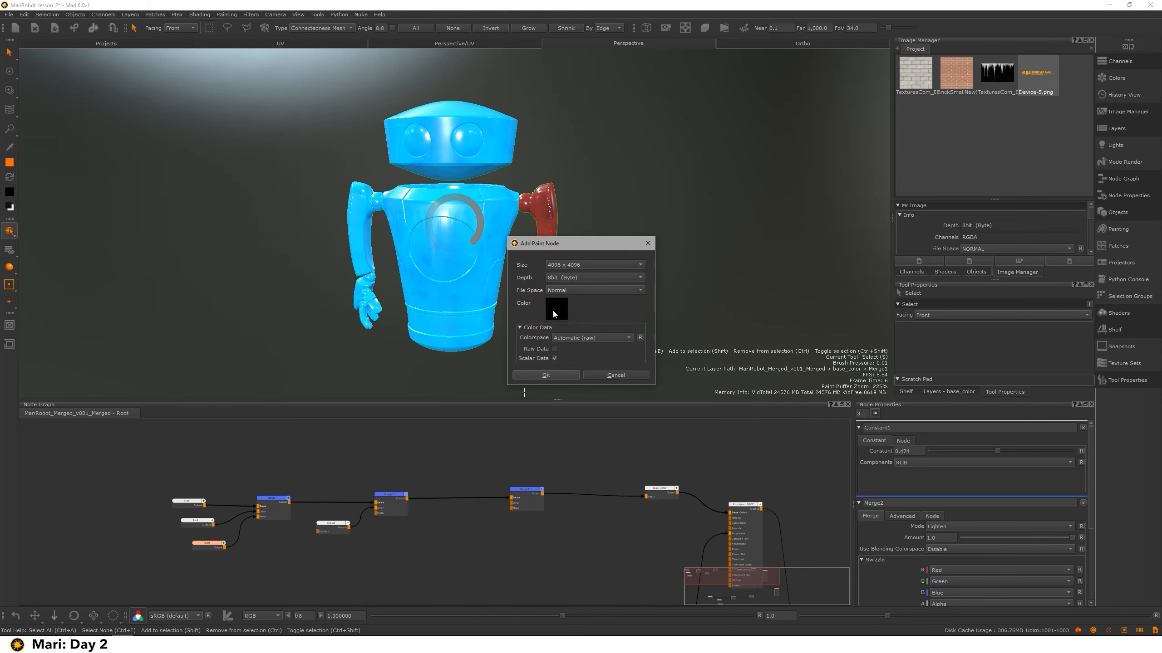
click(553, 310)
drag(744, 419, 702, 420)
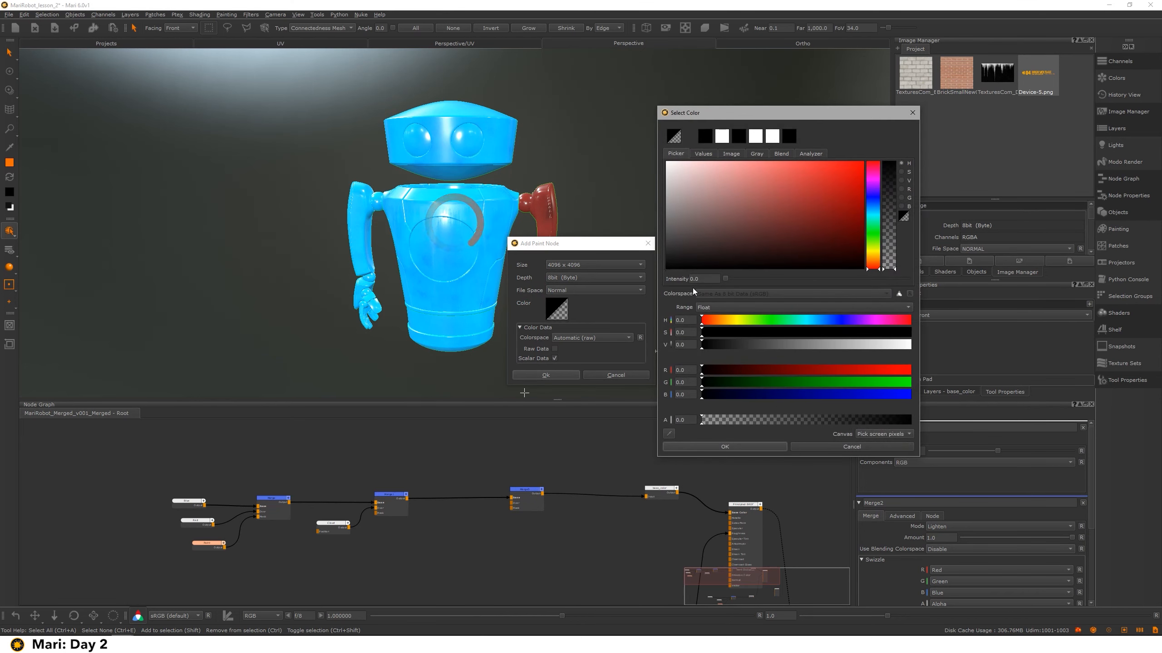
click(725, 447)
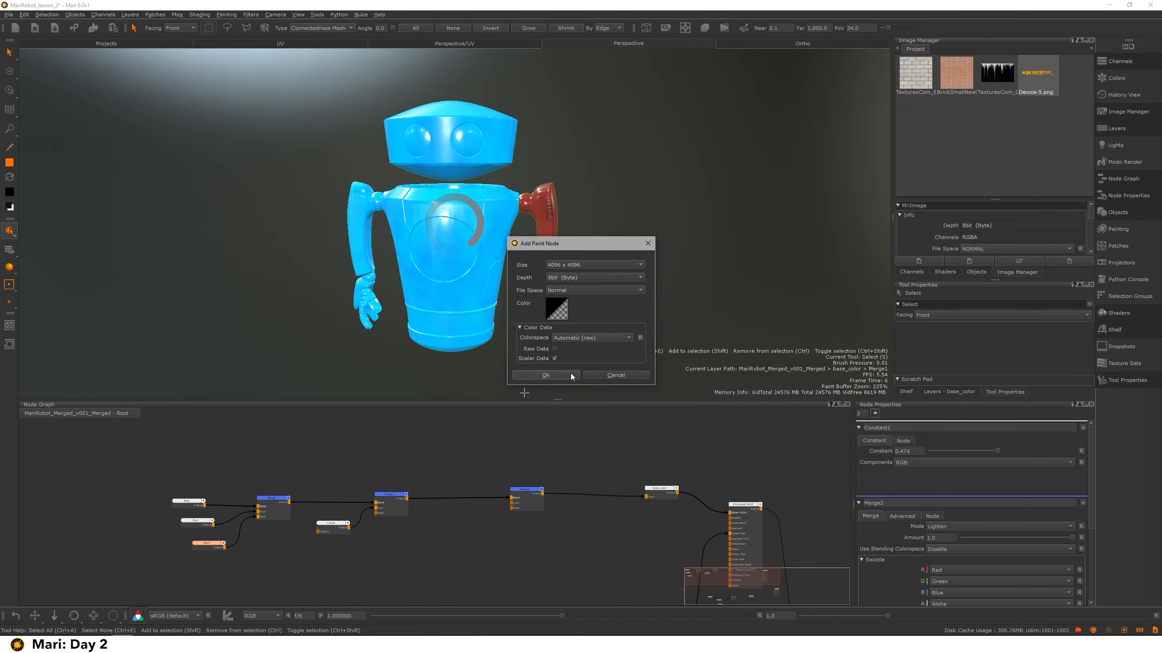
click(554, 359)
click(544, 375)
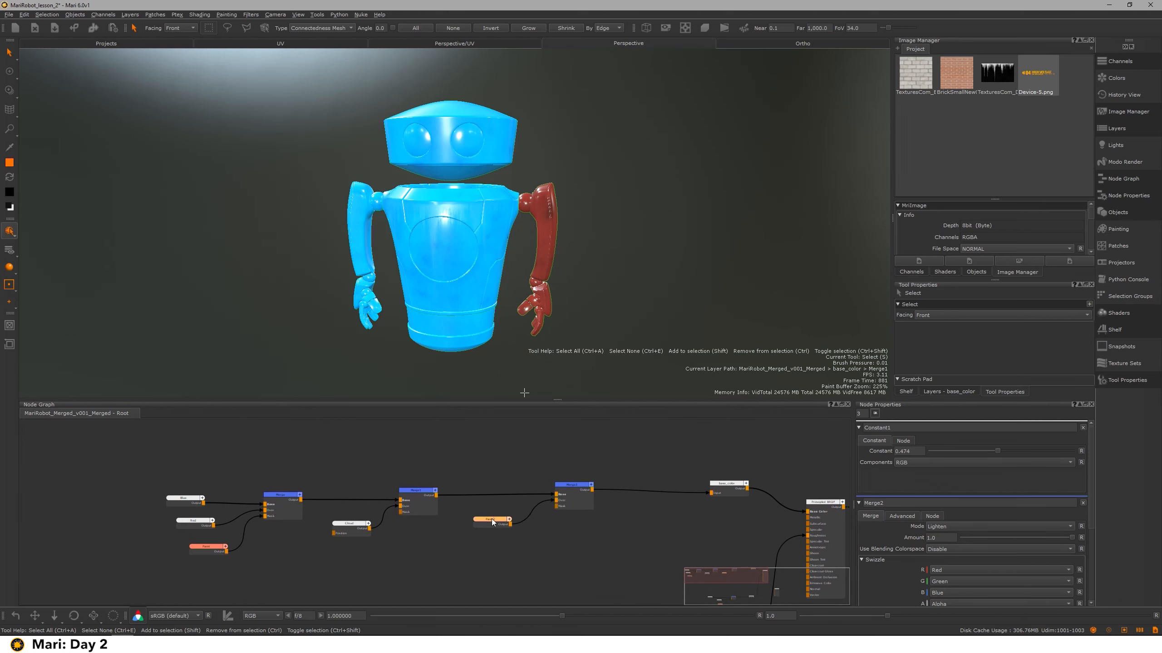
Select the new transparent Paint node and frame the side of the robot's head for the decal
click(492, 521)
mouse_move(480, 147)
alt+right_down()
mouse_move(542, 193)
mouse_move(435, 203)
alt+right_up()
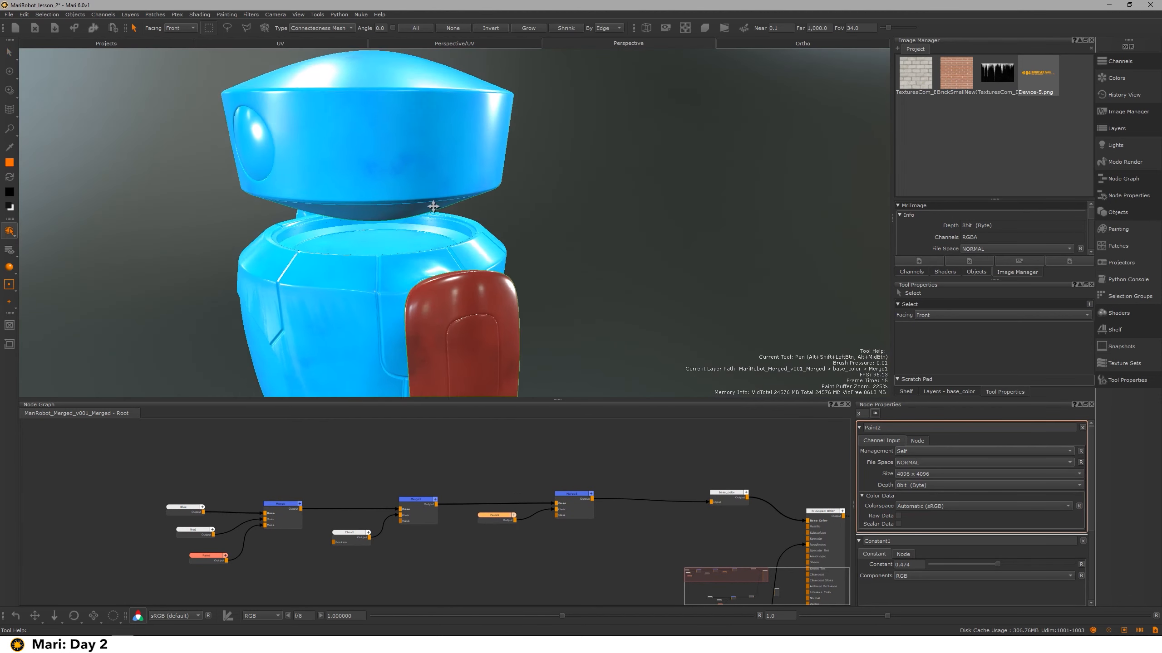
alt+drag(435, 202, 446, 226)
alt+right_drag(446, 226, 443, 182)
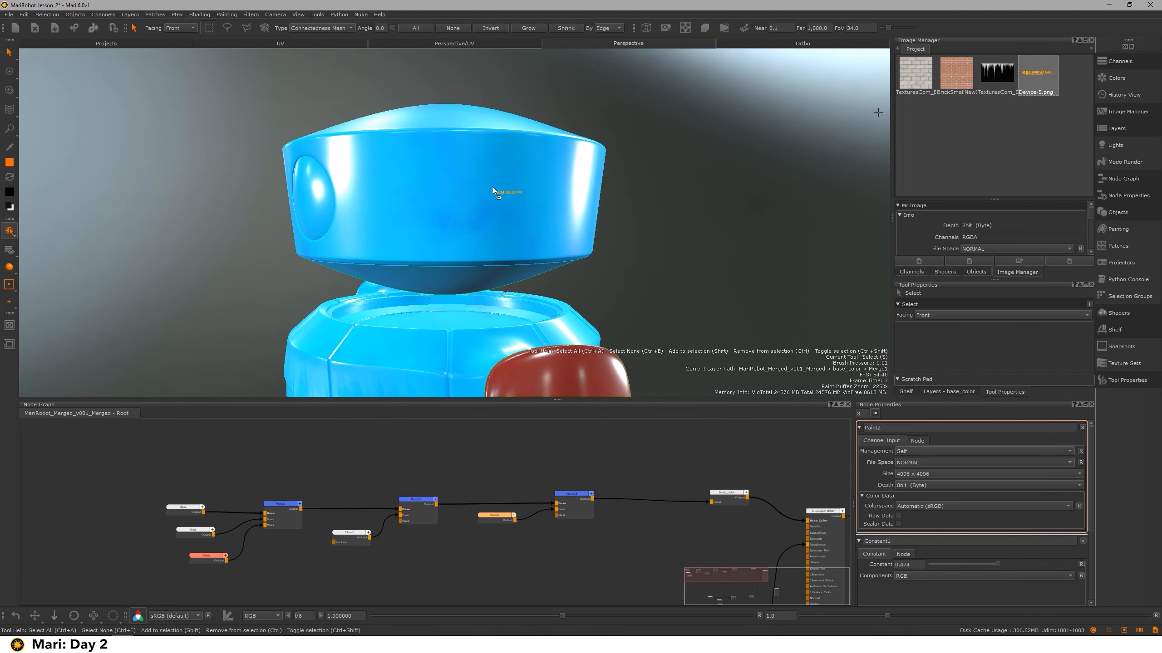
Load the Device-5.png decal into Paint Through, enlarge it, and stamp it near the lower edge of the head's side
drag(492, 187, 492, 187)
mouse_move(581, 225)
shift+mouse_down()
mouse_move(558, 197)
mouse_move(428, 199)
shift+mouse_up()
alt+right_drag(427, 199, 452, 196)
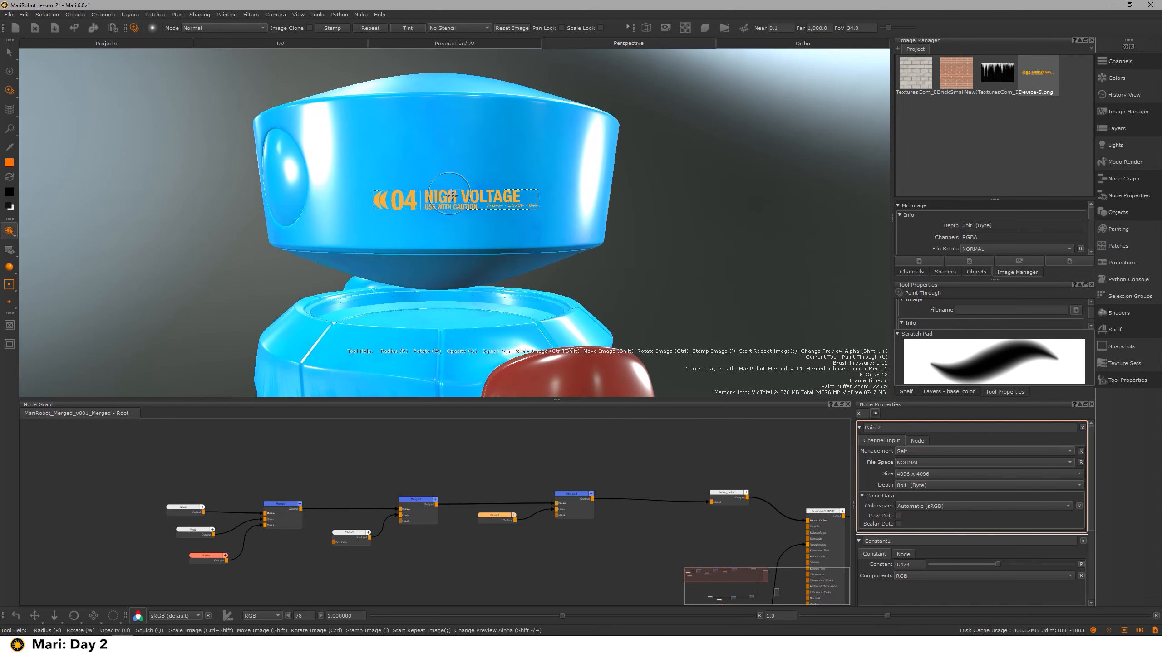
mouse_move(452, 196)
shift+mouse_down()
mouse_move(449, 224)
mouse_move(469, 236)
mouse_move(469, 226)
mouse_move(419, 219)
mouse_move(523, 236)
shift+mouse_up()
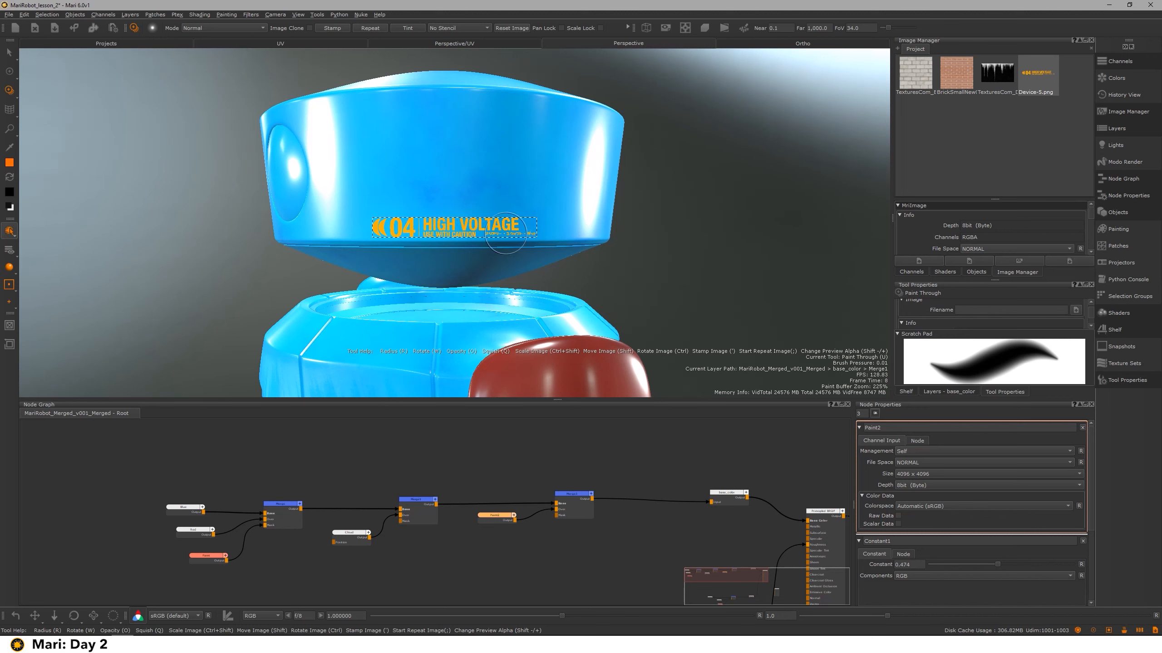
Frame the base of the robot's torso and stamp the High Voltage decal on its bottom band
alt+drag(442, 205, 477, 159)
scroll(416, 198, down, 5)
scroll(477, 159, up, 3)
alt+middle_drag(477, 159, 477, 62)
alt+drag(494, 183, 552, 186)
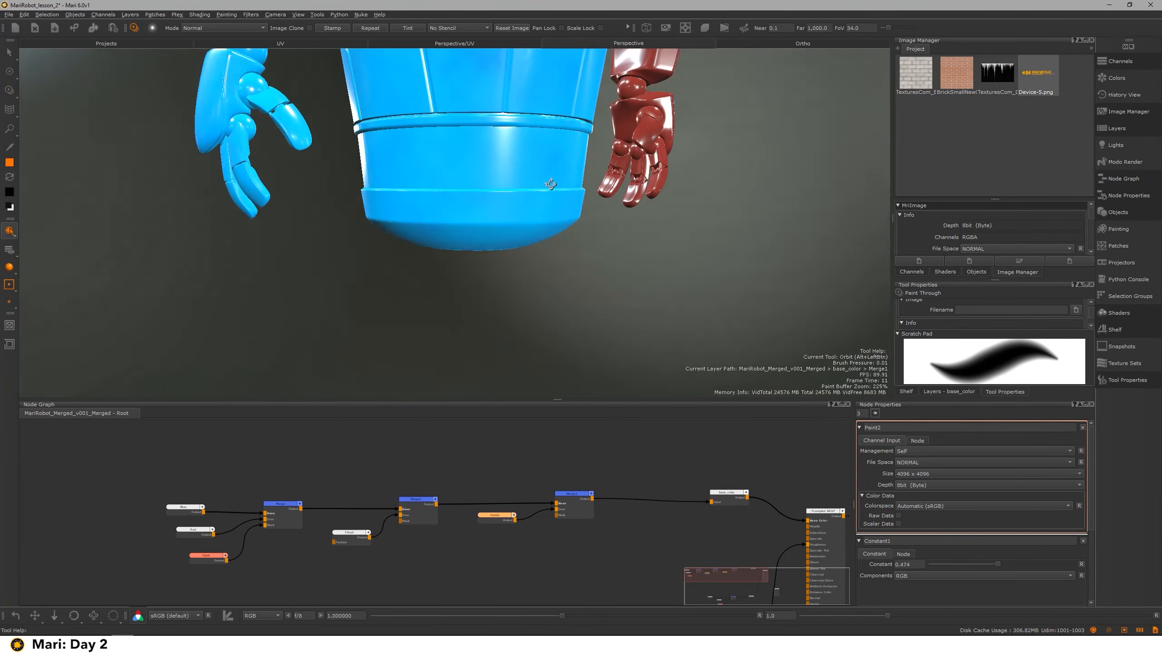
scroll(477, 186, up, 5)
mouse_move(477, 186)
alt+mouse_down()
mouse_move(485, 219)
mouse_move(497, 220)
alt+mouse_up()
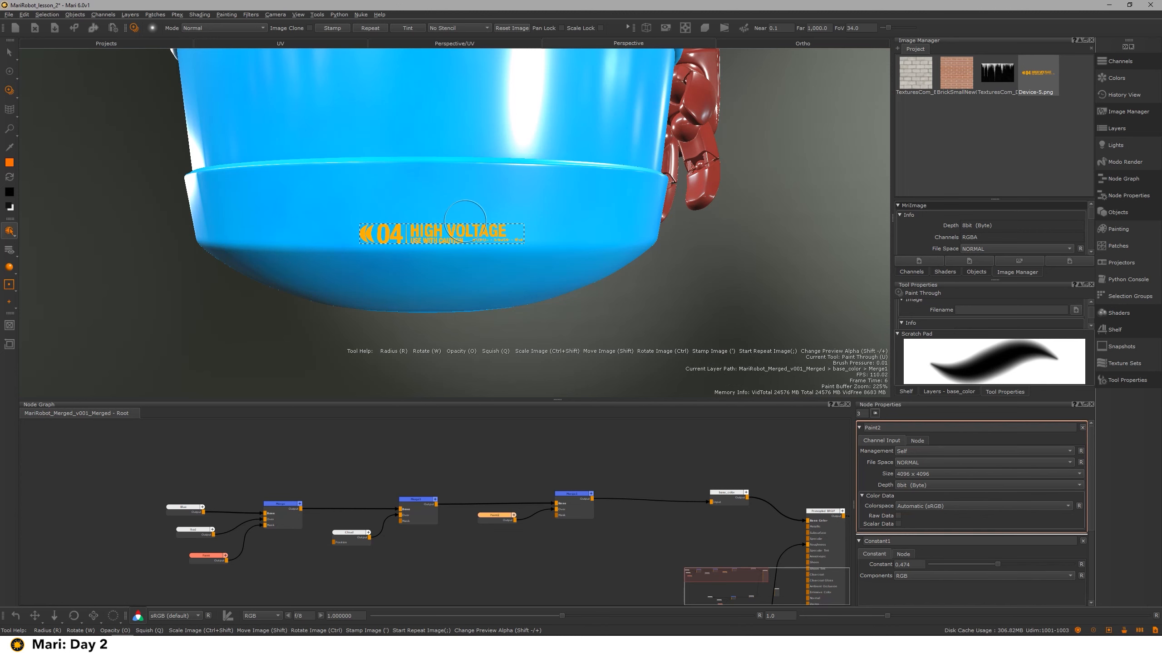
key(apostrophe)
Inspect the pixel resolution of the decal stamped on the torso's base up close
alt+drag(488, 231, 361, 188)
alt+right_drag(361, 187, 469, 249)
alt+drag(469, 249, 466, 243)
alt+right_drag(465, 243, 470, 309)
alt+middle_drag(469, 309, 498, 207)
alt+drag(498, 208, 549, 220)
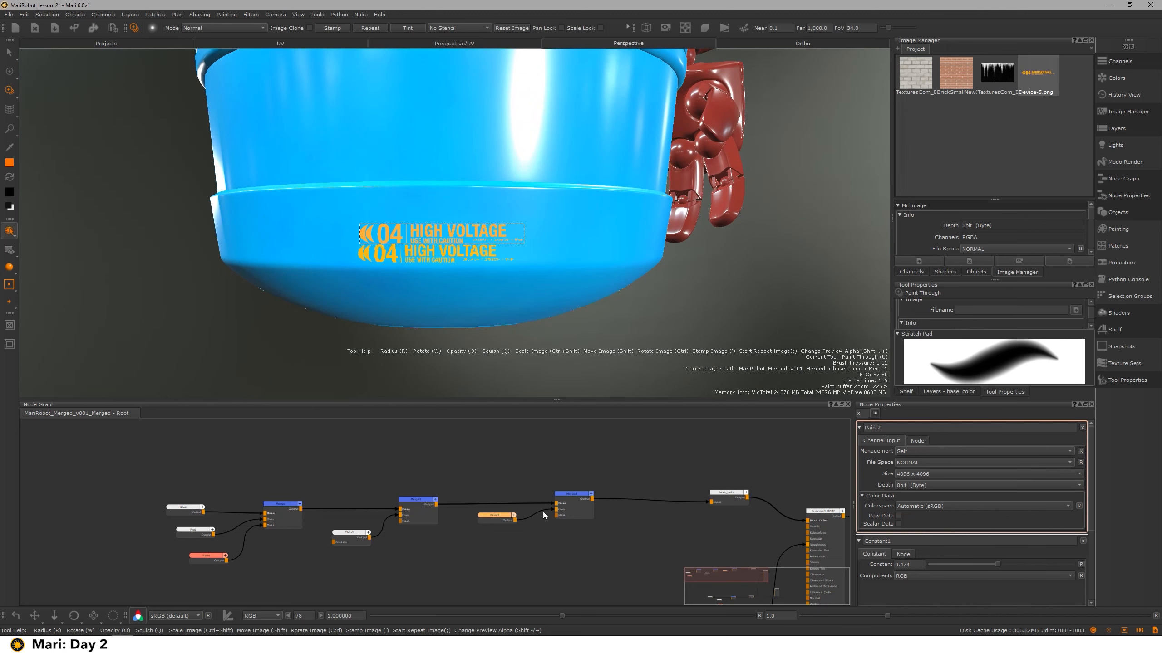
scroll(554, 242, up, 10)
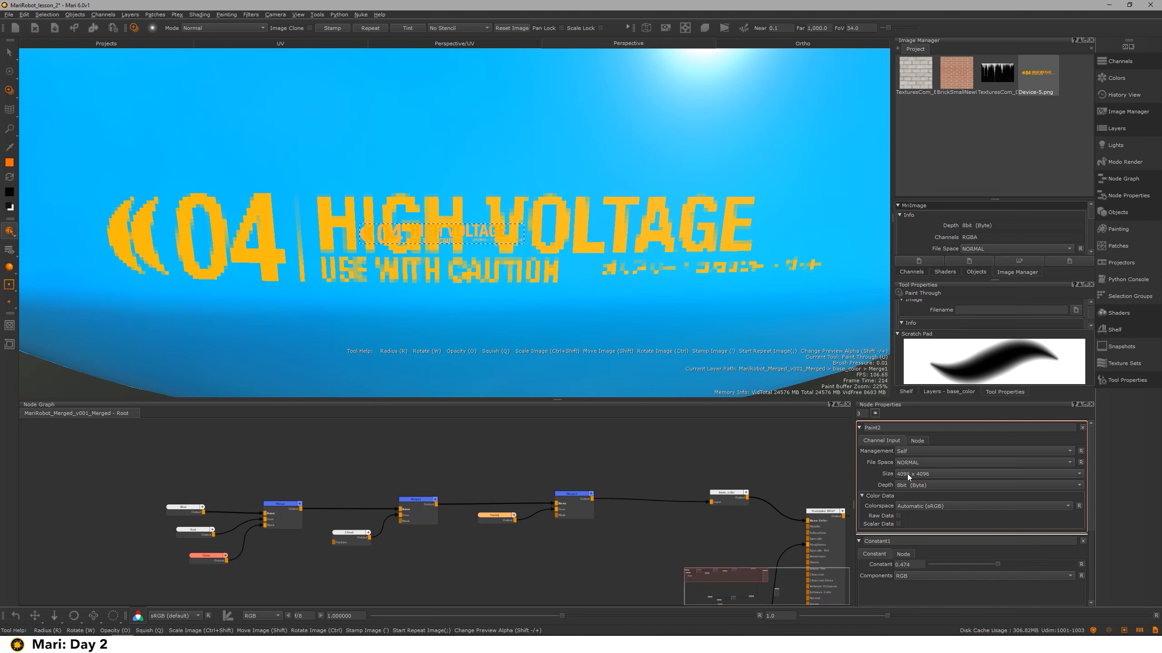
click(485, 539)
key(p)
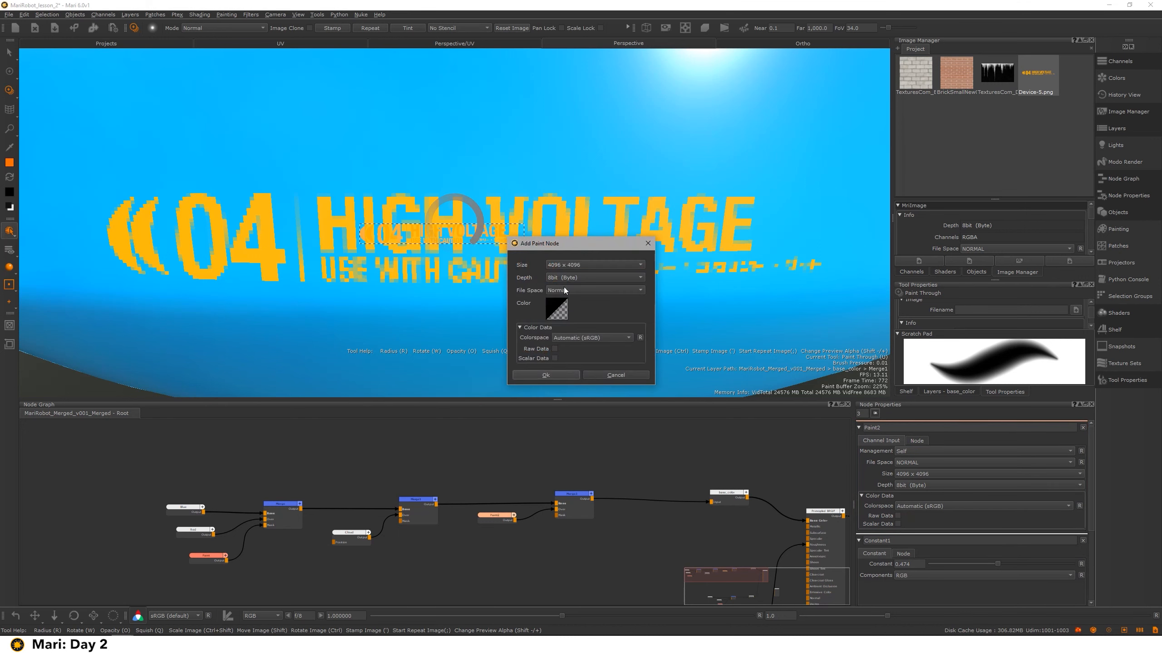
click(561, 263)
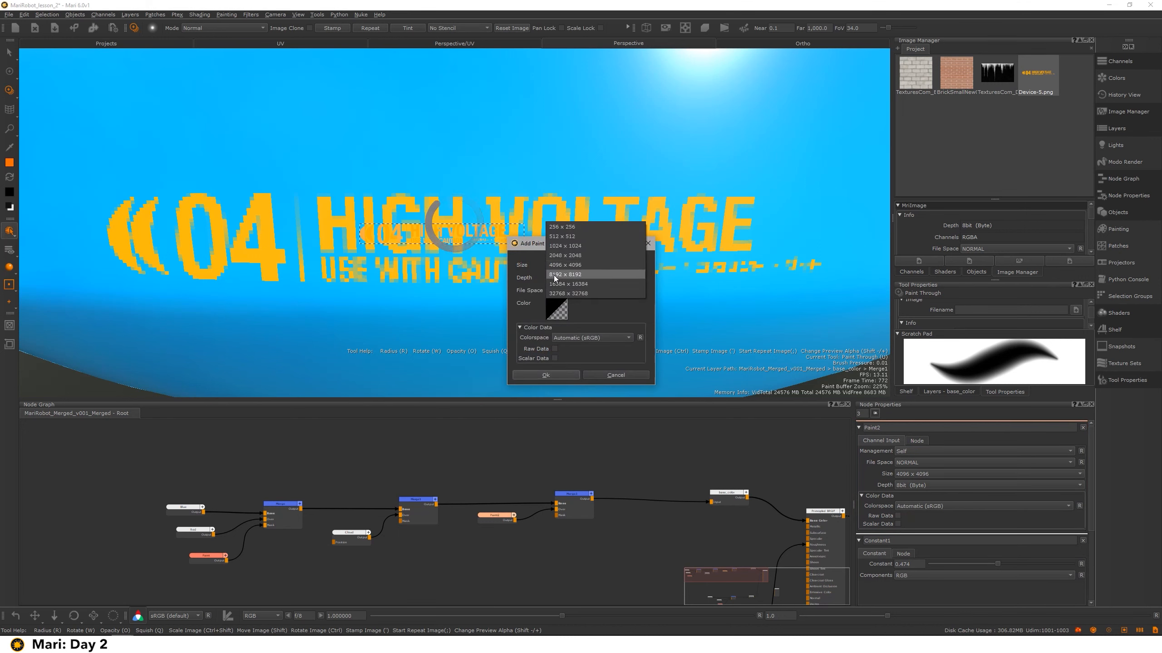
click(616, 374)
click(616, 375)
Insert an HSV node between the decal Paint node and the Merge node's Over input
scroll(522, 184, down, 2)
scroll(523, 184, down, 5)
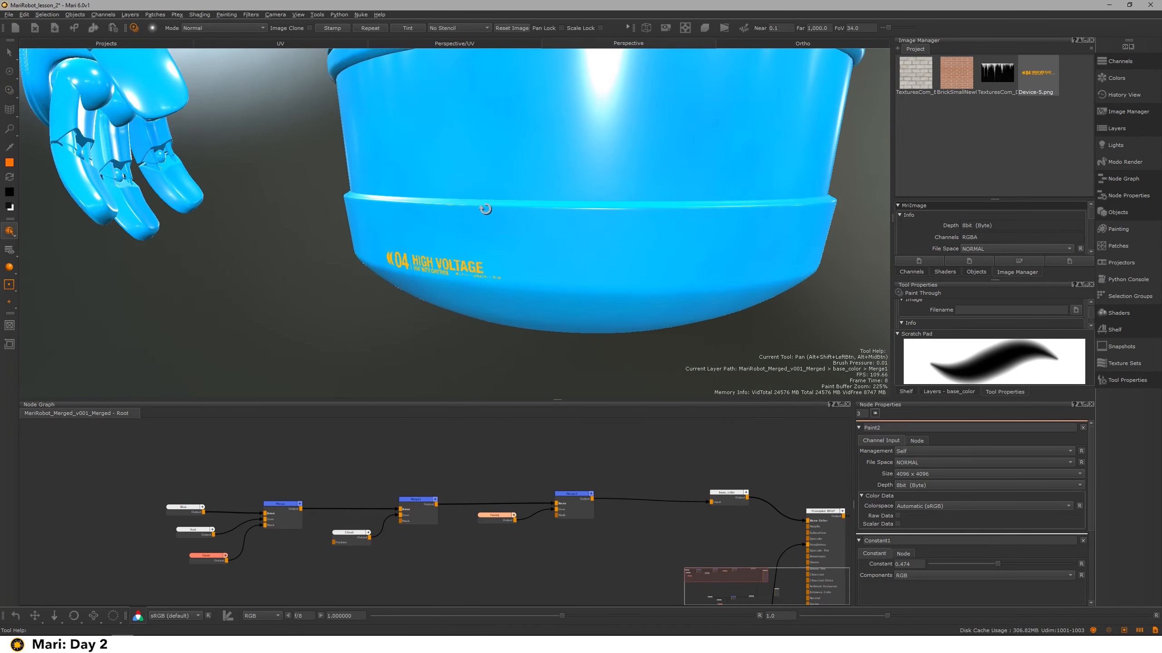
scroll(486, 213, down, 3)
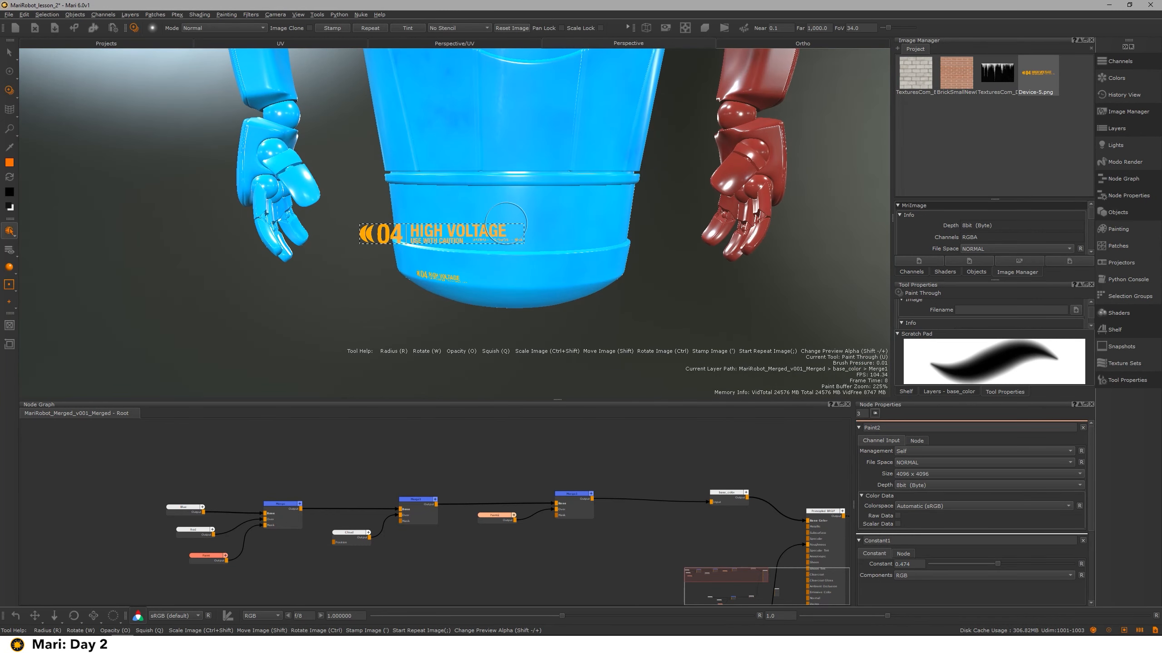
mouse_move(526, 219)
alt+mouse_down()
mouse_move(570, 277)
mouse_move(467, 295)
mouse_move(371, 213)
mouse_move(309, 216)
alt+mouse_up()
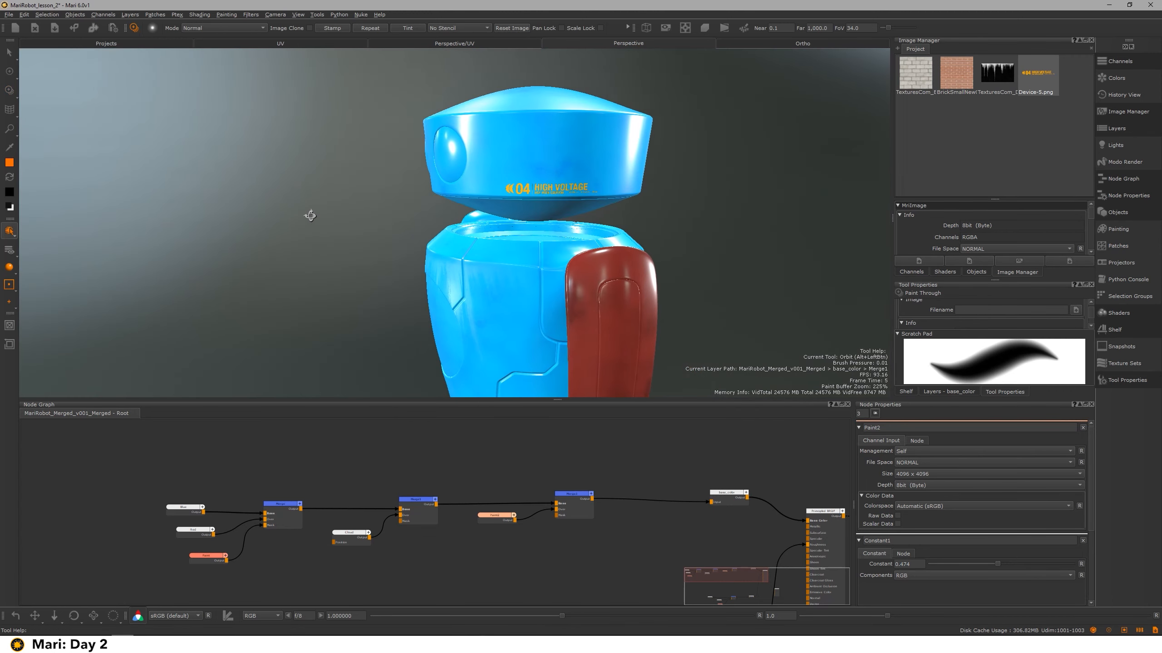
middle_drag(494, 517, 512, 478)
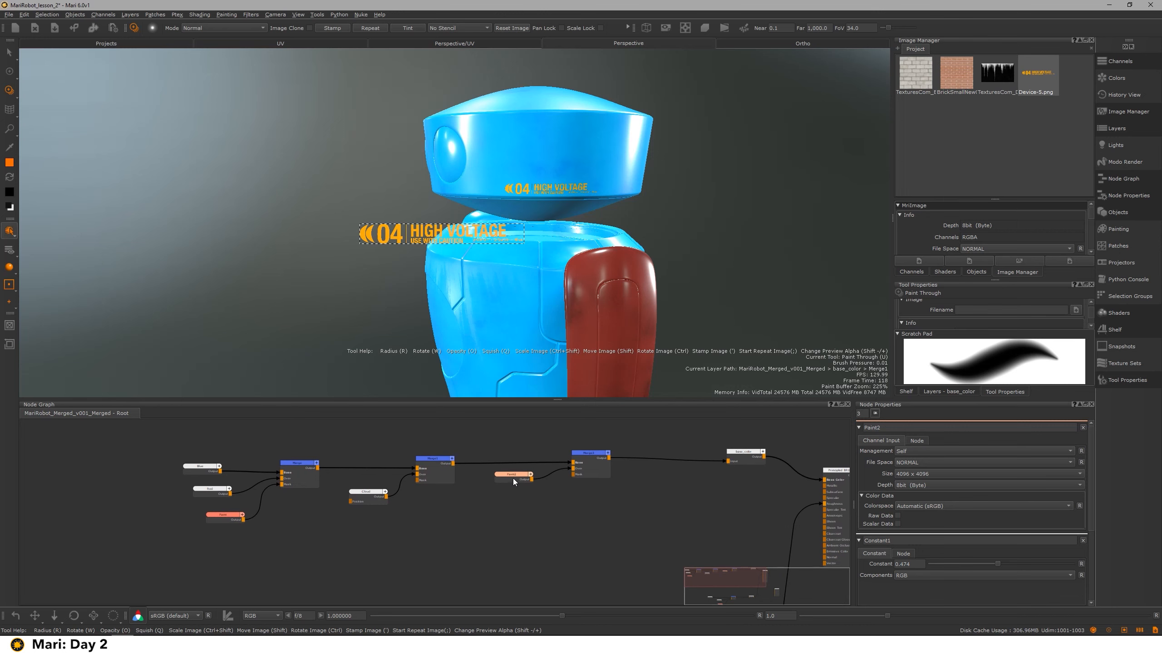
mouse_move(635, 247)
alt+mouse_down()
mouse_move(649, 211)
mouse_move(510, 244)
alt+mouse_up()
drag(491, 486, 448, 509)
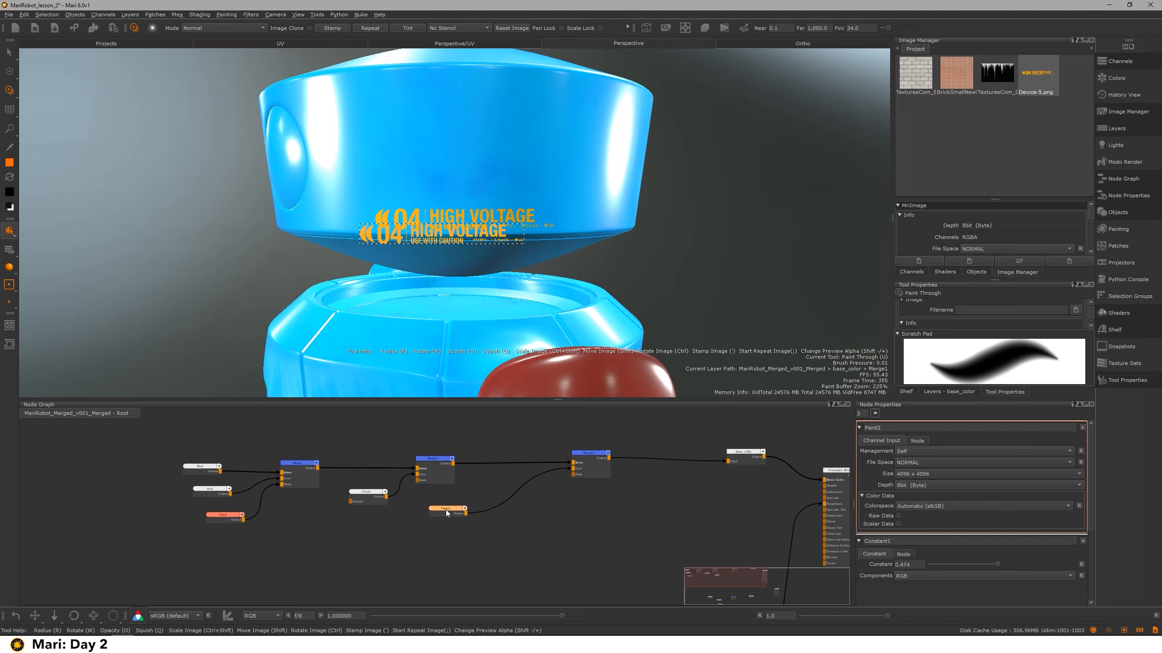
key(Tab)
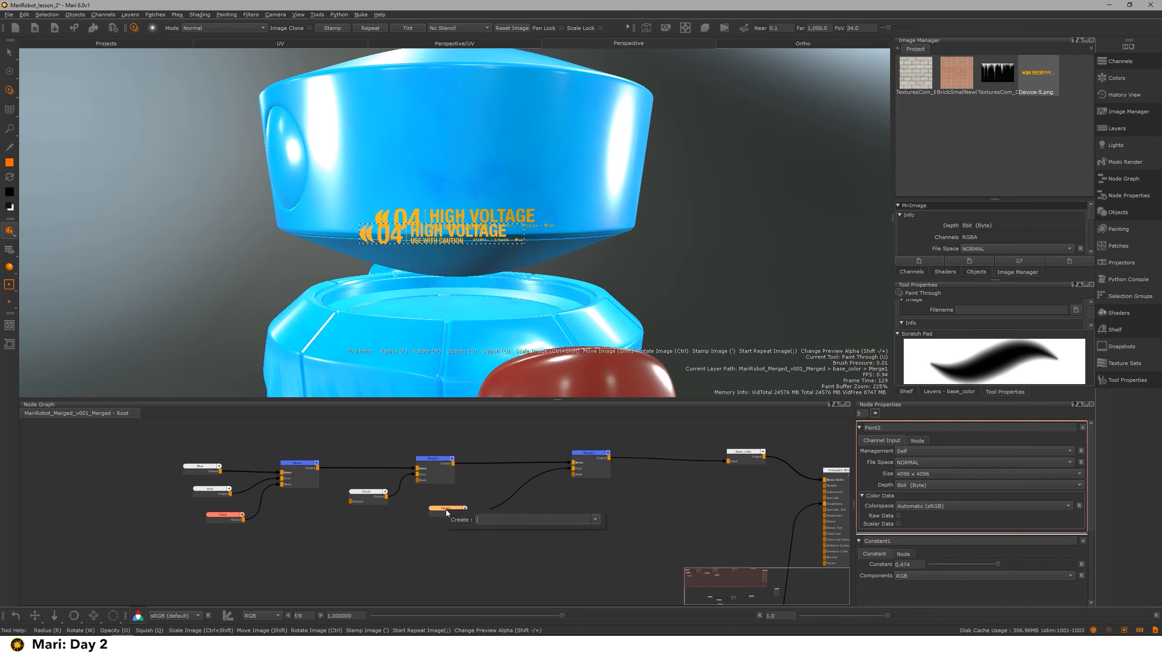
text(HSV)
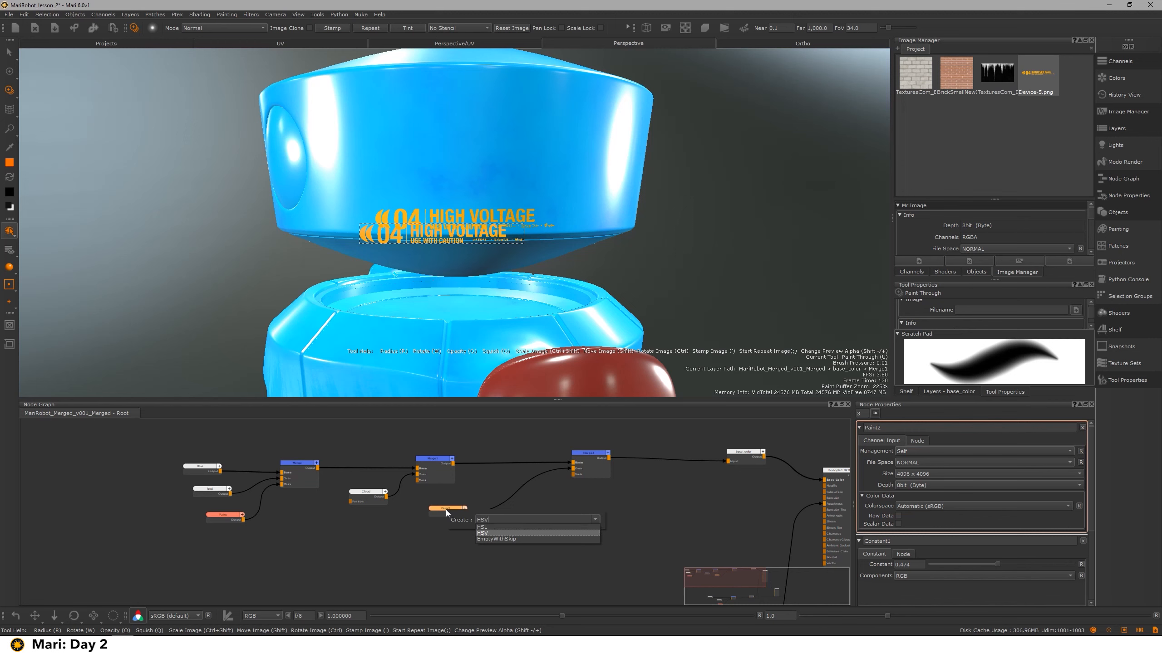
click(494, 534)
scroll(473, 503, up, 2)
scroll(549, 522, up, 2)
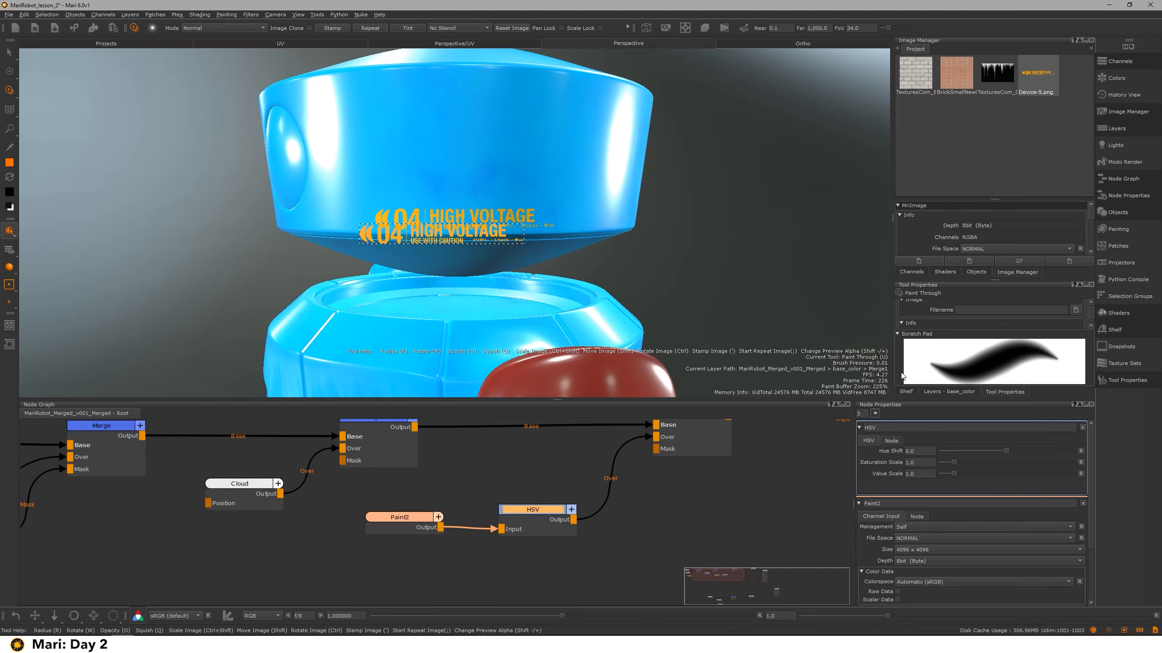
Turn the decals black by setting the HSV node's Saturation Scale and Value Scale to 0.0
click(8, 51)
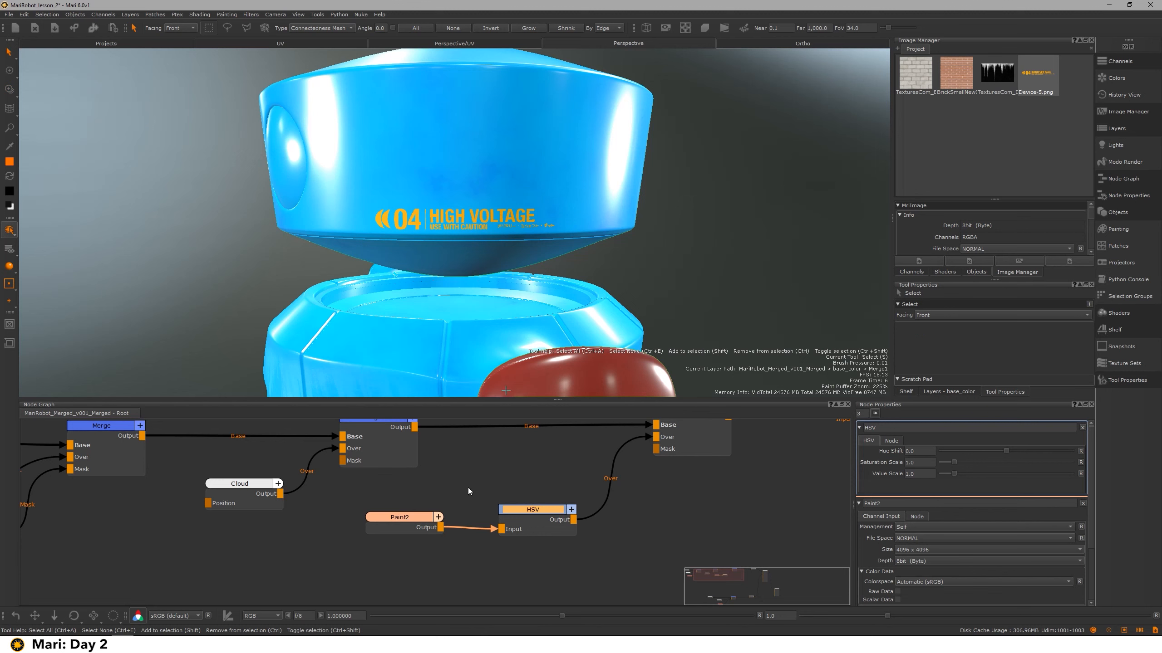
drag(550, 511, 551, 510)
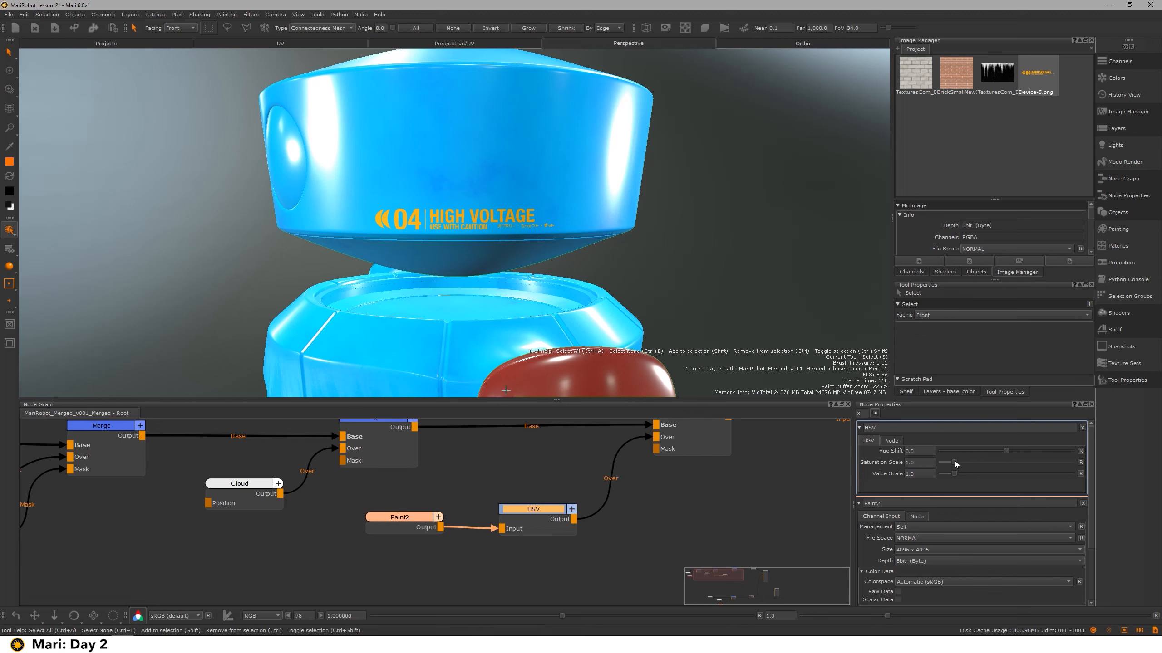
drag(955, 464, 943, 465)
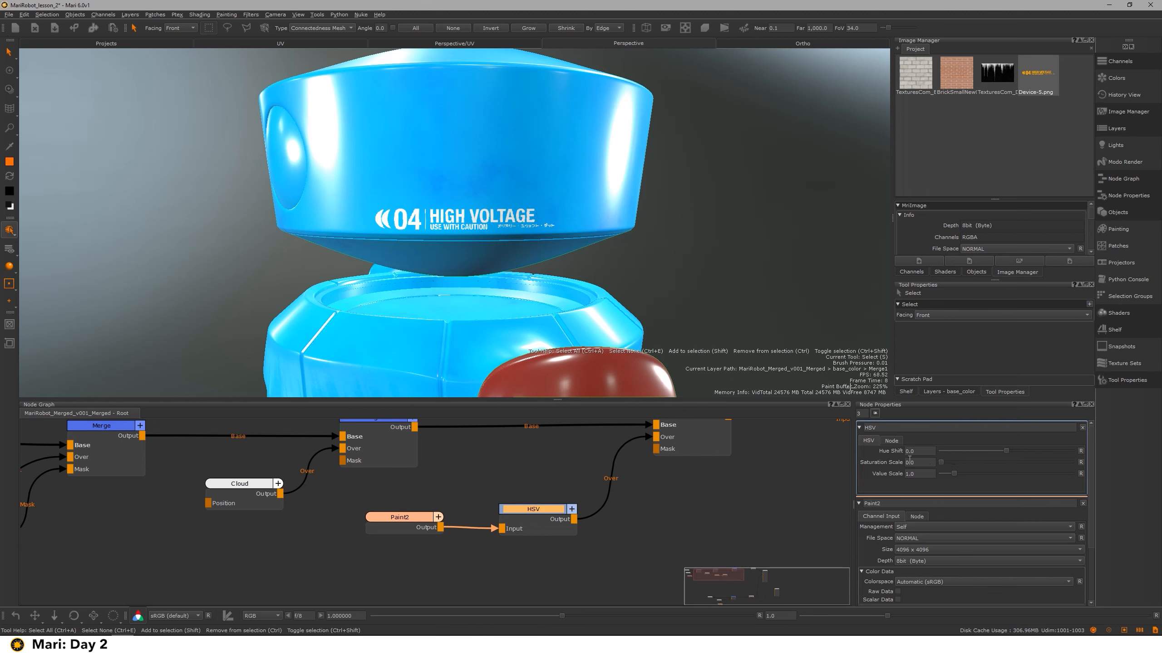
alt+drag(472, 215, 540, 219)
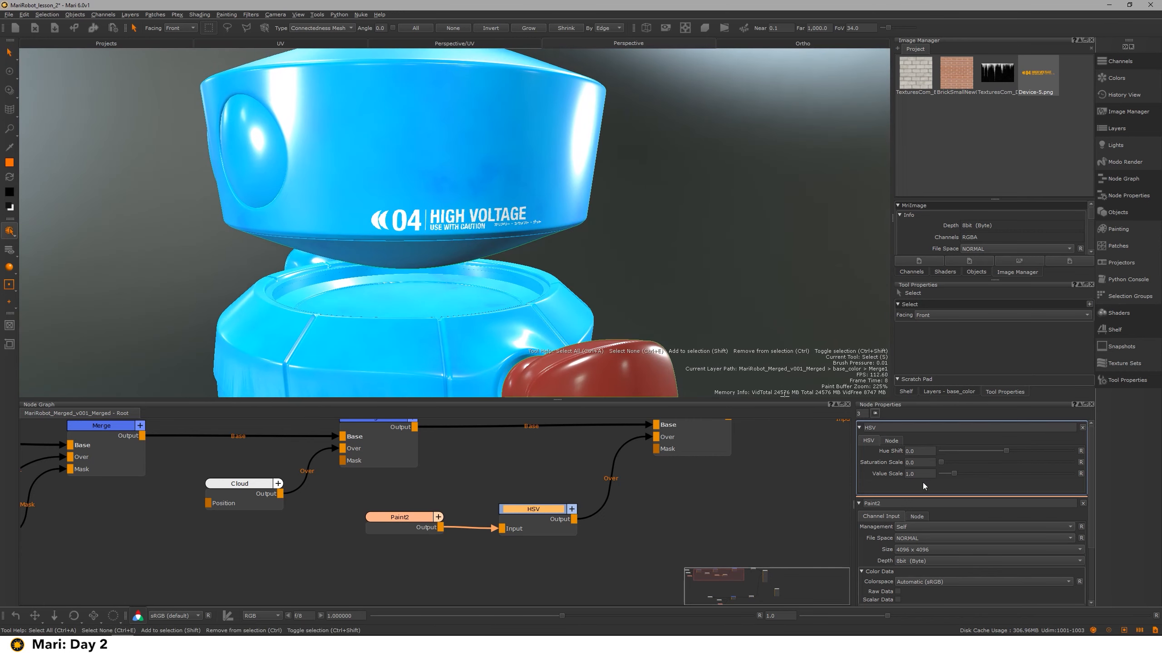
drag(951, 474, 933, 473)
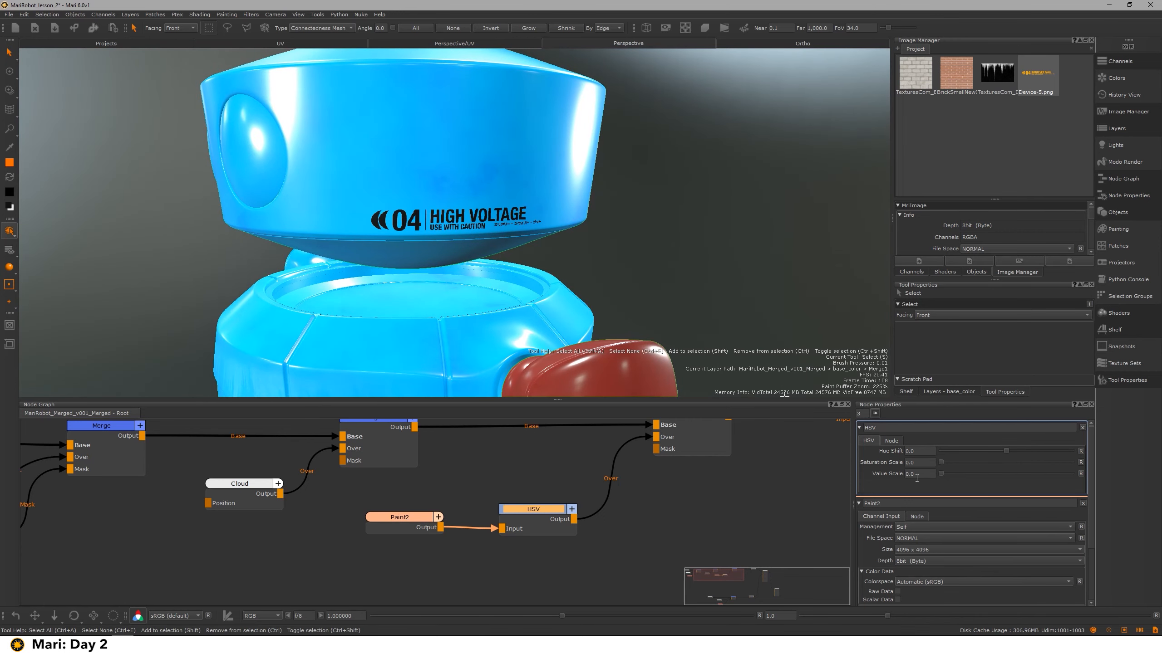
Examine the recolored decals on the robot's head and the base of its torso
scroll(469, 223, down, 2)
alt+drag(470, 223, 560, 215)
scroll(560, 215, down, 5)
alt+middle_drag(462, 338, 476, 256)
scroll(475, 256, up, 5)
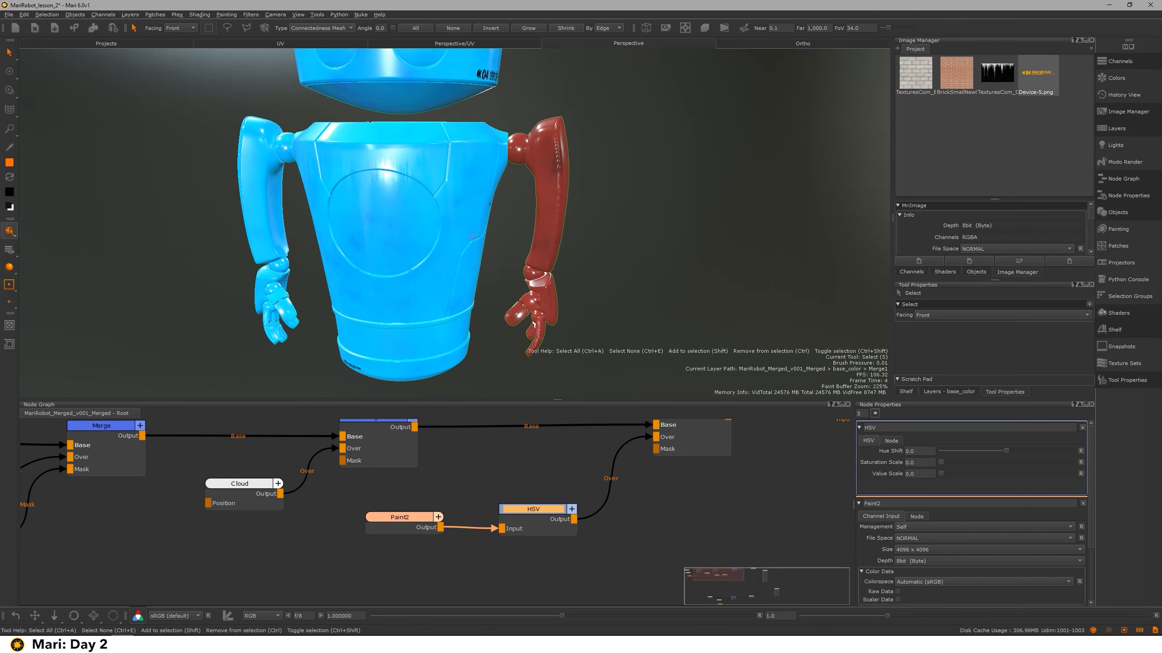
alt+drag(437, 277, 478, 251)
alt+middle_drag(478, 251, 531, 162)
Look through the available Filter nodes for other color adjustments, without adding one
click(661, 498)
key(Tab)
text(leve)
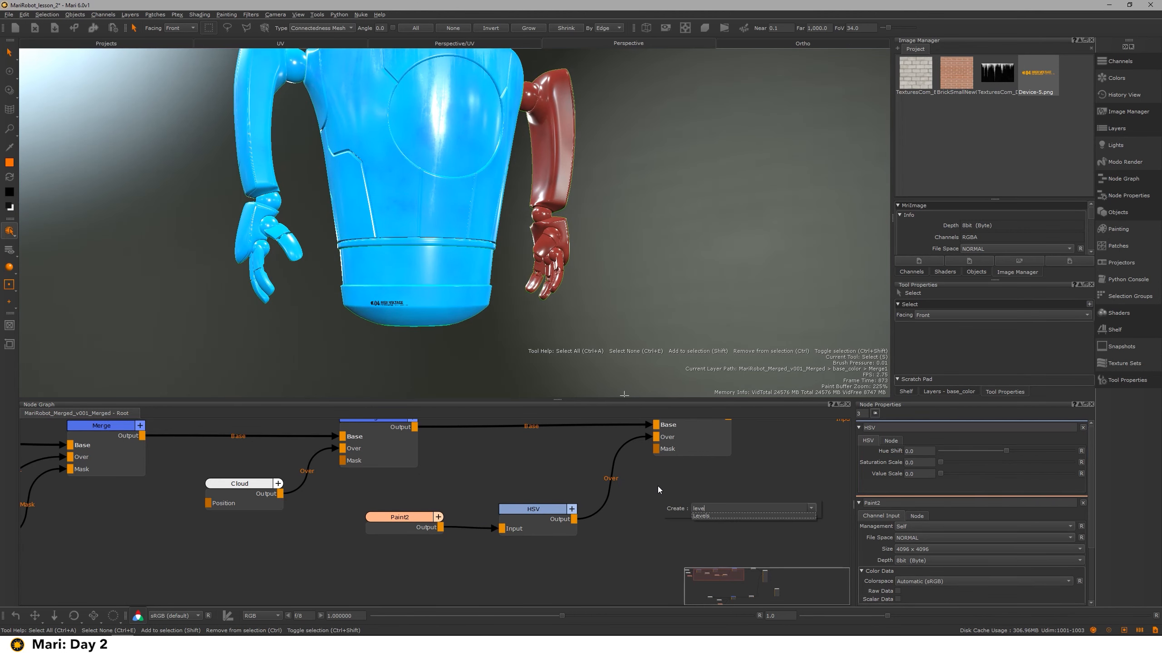
key(Escape)
right_click(633, 483)
mouse_move(675, 529)
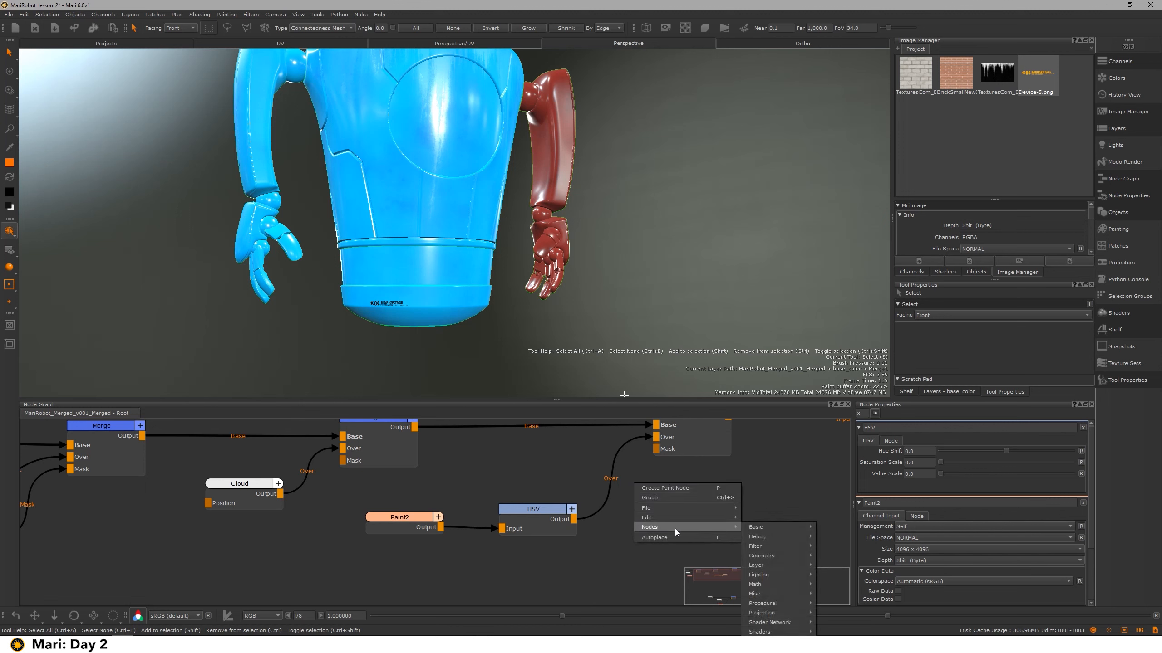
mouse_move(783, 546)
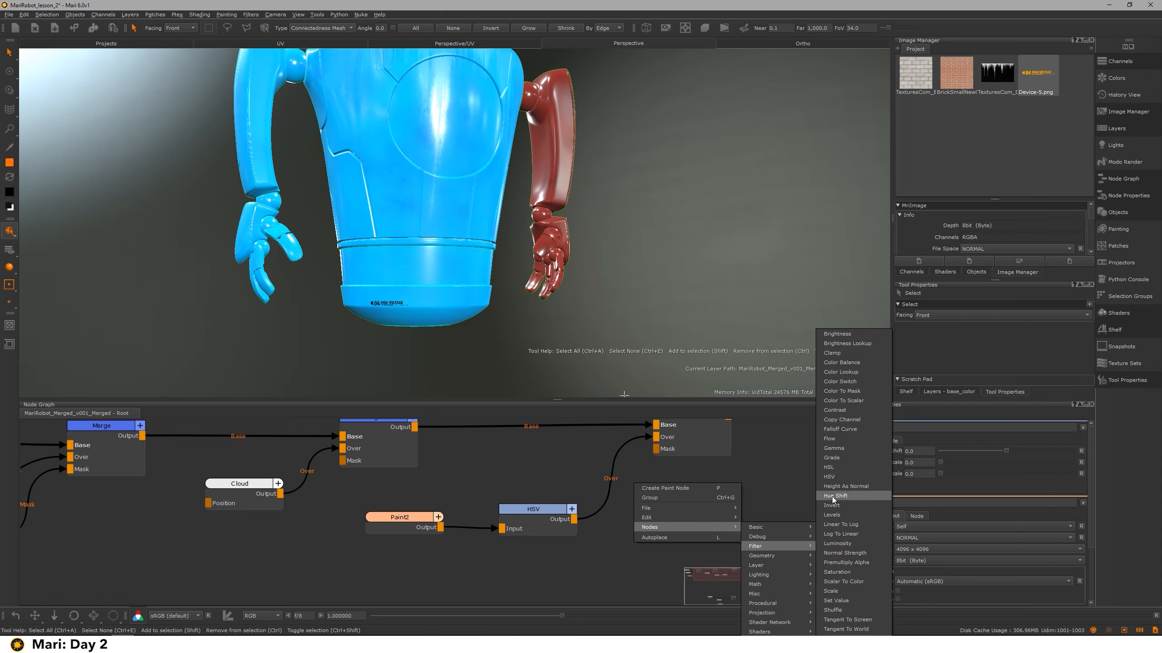
click(768, 473)
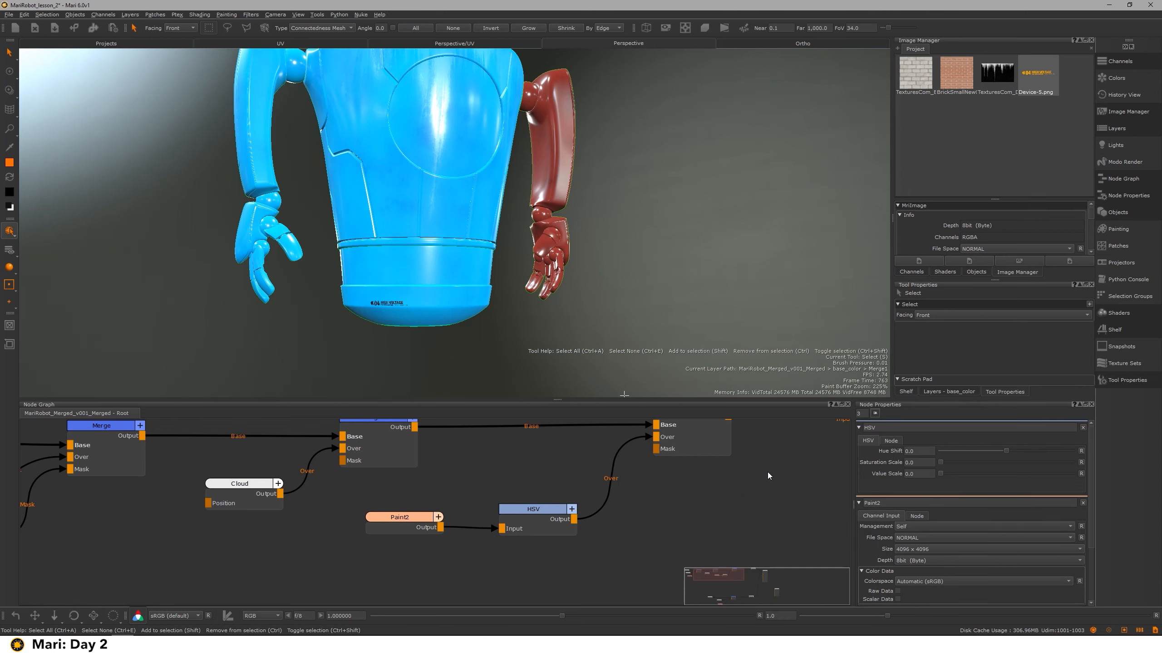
Examine the textured robot from the front and side, along with the channels feeding the Principled BRDF shader
alt+right_drag(420, 234, 393, 224)
alt+drag(393, 224, 373, 217)
alt+middle_drag(372, 217, 366, 274)
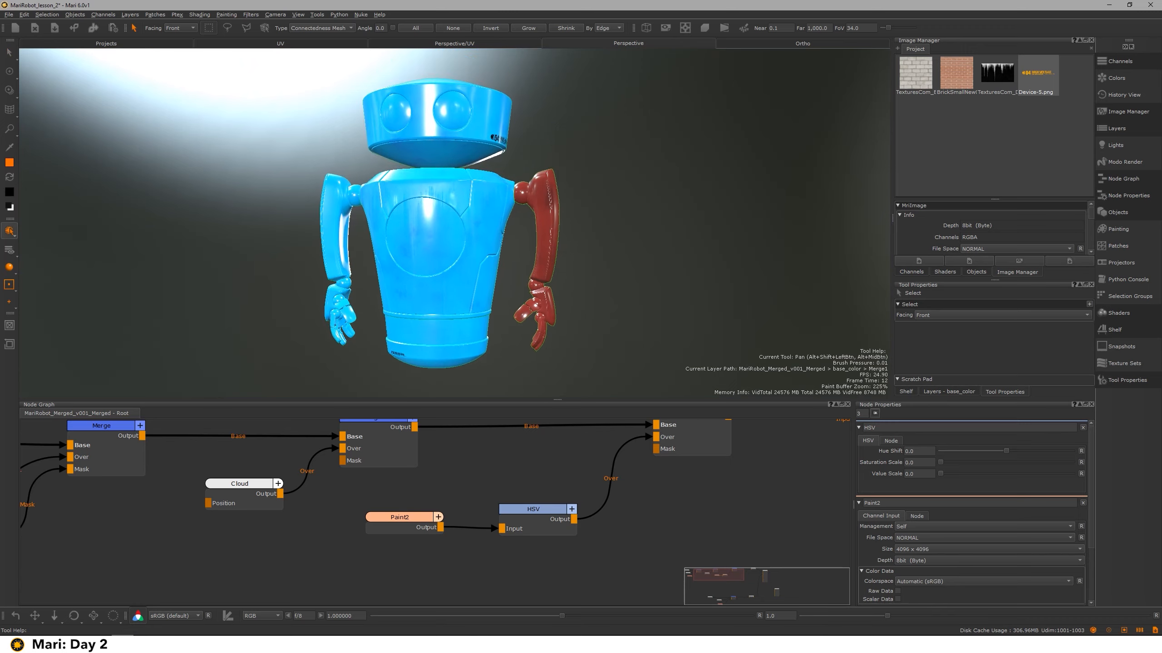
alt+right_drag(366, 274, 357, 277)
alt+drag(357, 276, 318, 274)
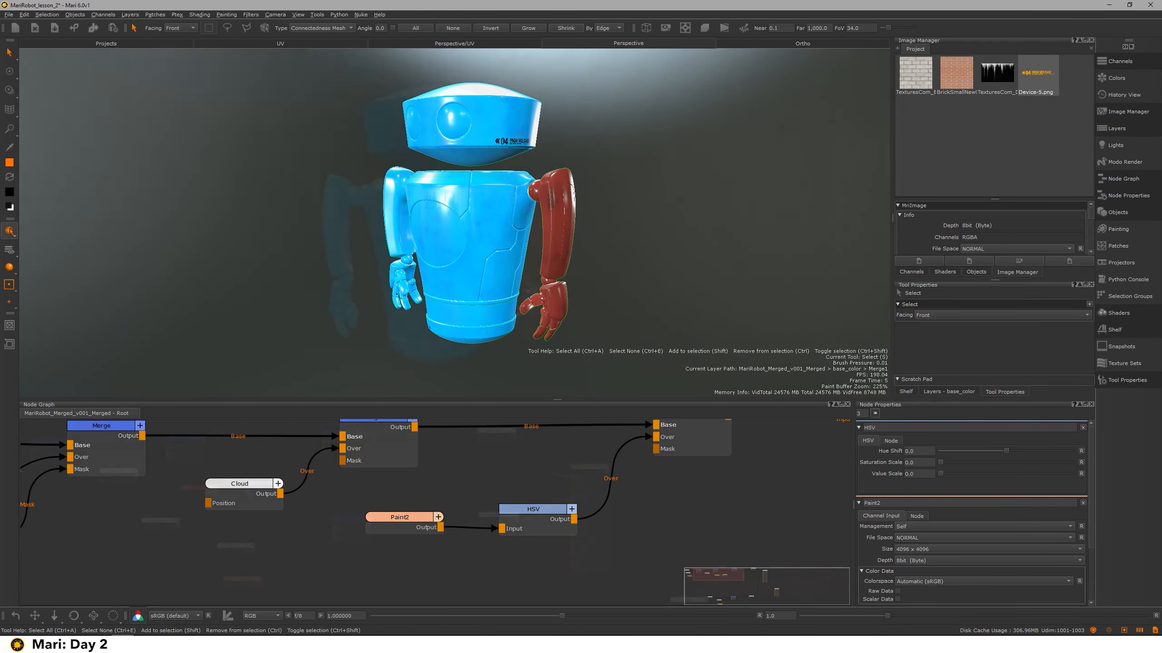
alt+drag(518, 133, 526, 217)
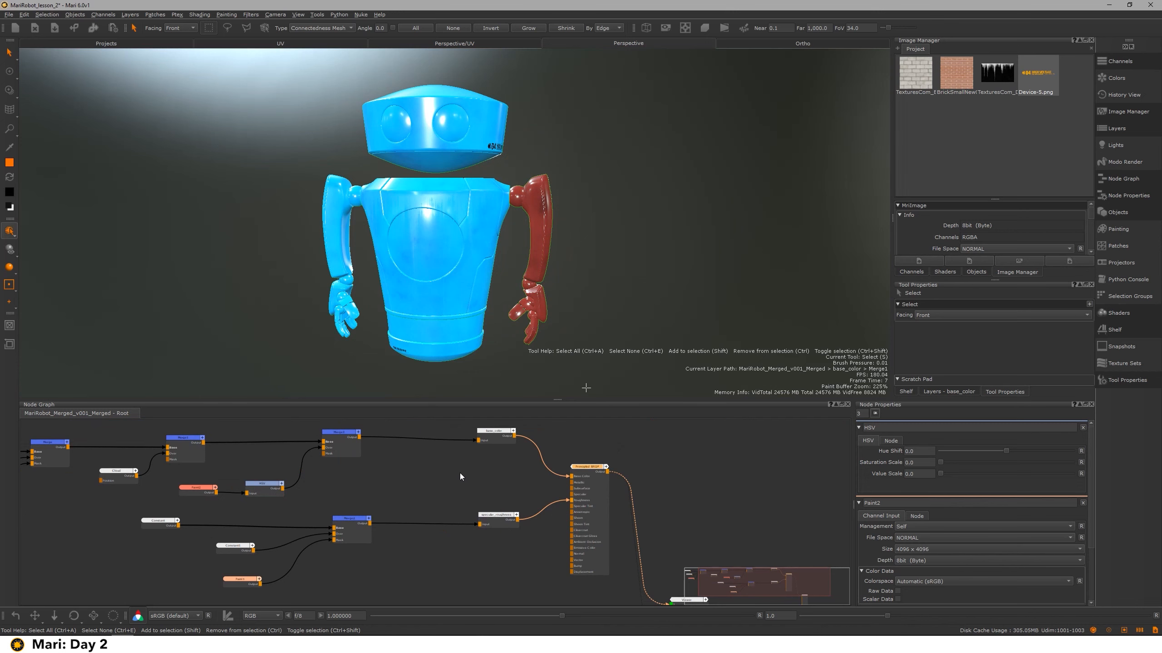
scroll(511, 270, up, 5)
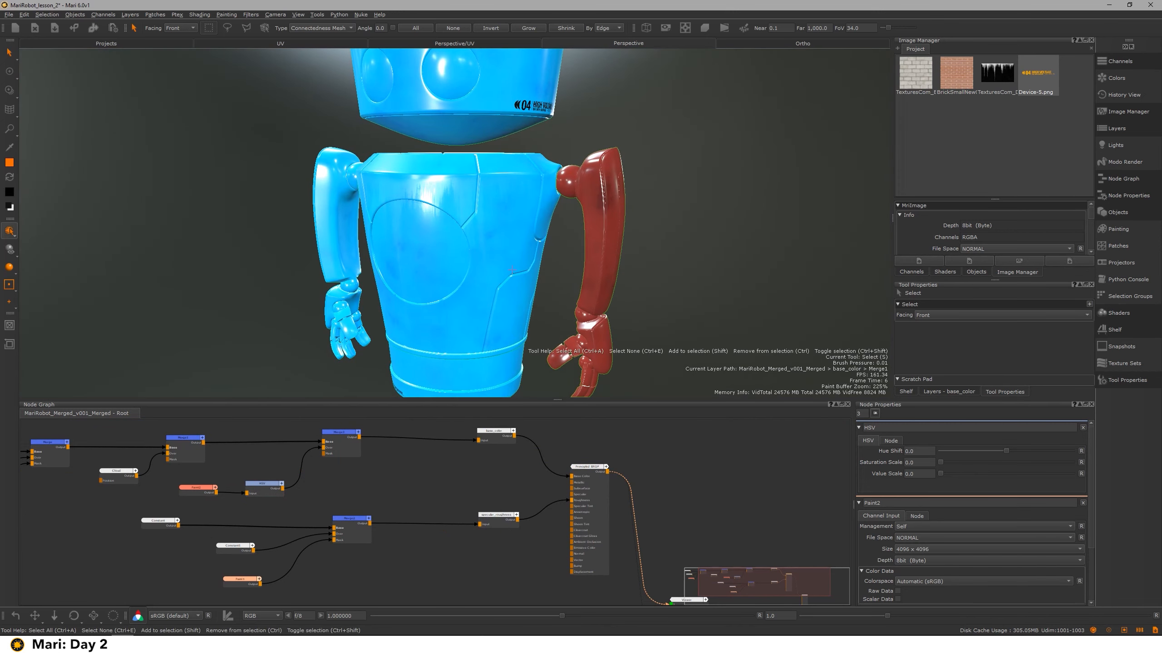
alt+middle_drag(509, 204, 532, 297)
alt+drag(513, 261, 492, 275)
scroll(530, 448, up, 3)
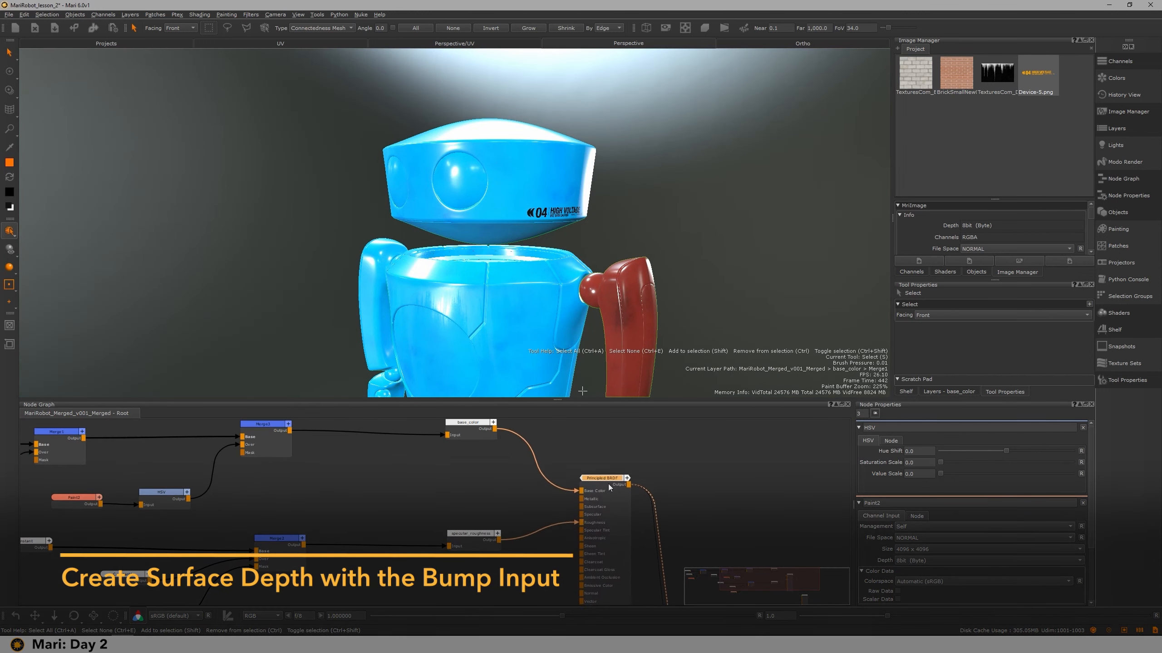
key(Tab)
text(princ)
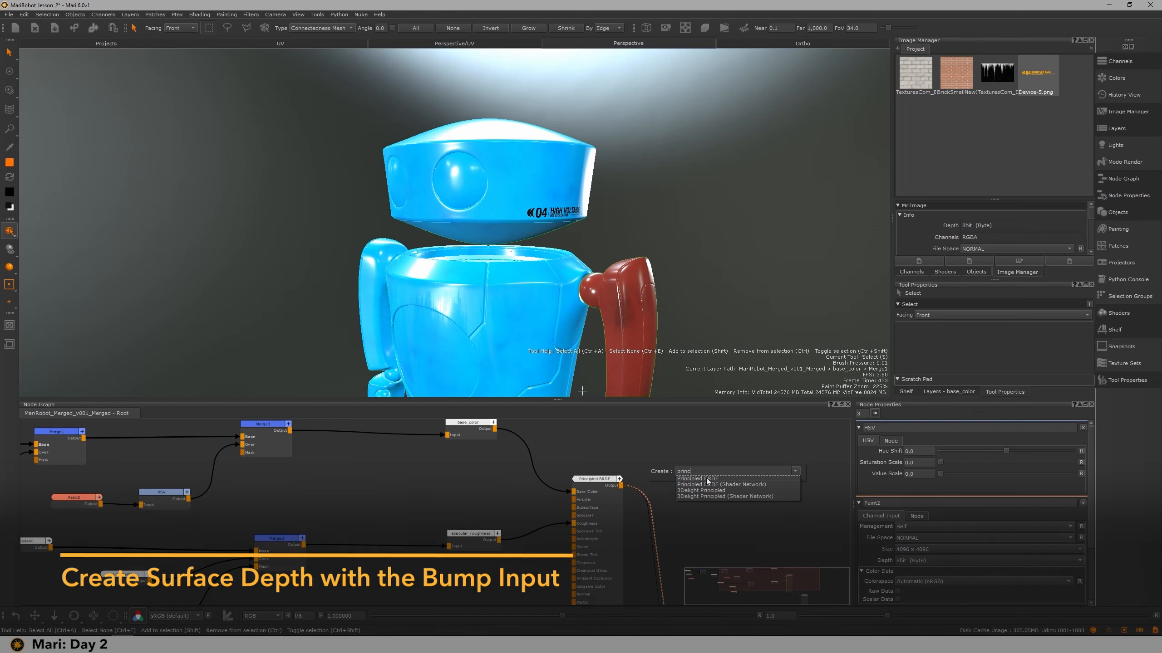
click(752, 482)
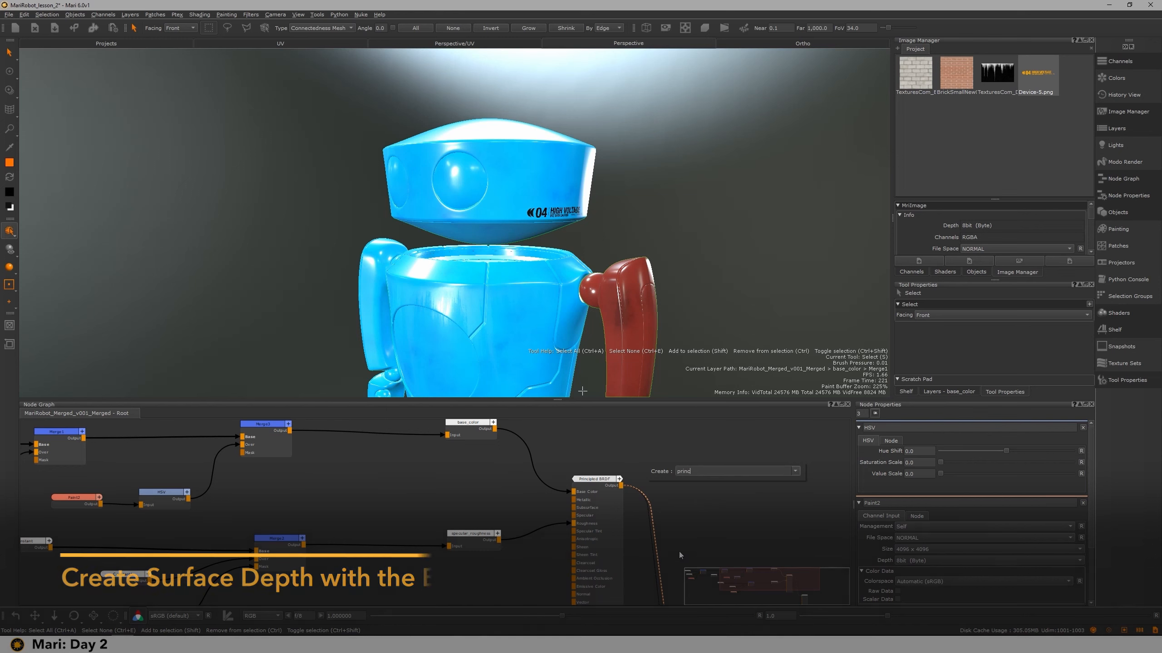
Add a 16bit (Half) channel named bump with Scalar Data enabled, and connect it to the Principled BRDF shader's Bump input
scroll(572, 539, up, 5)
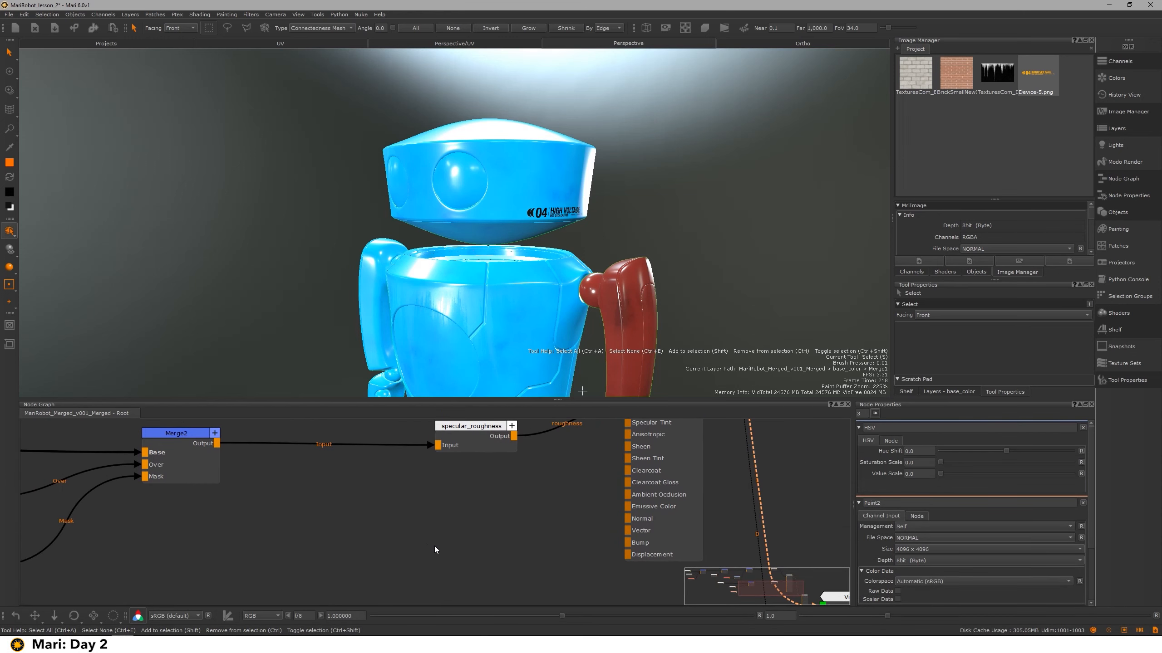
key(Tab)
text(Channel)
key(Return)
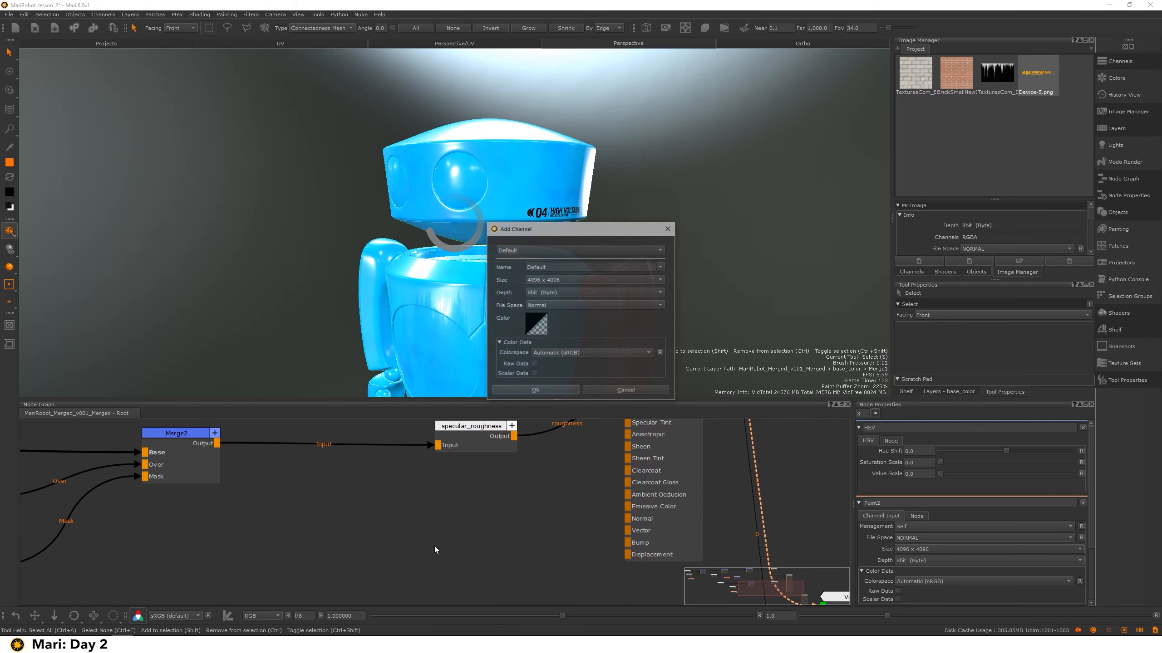
double_click(564, 267)
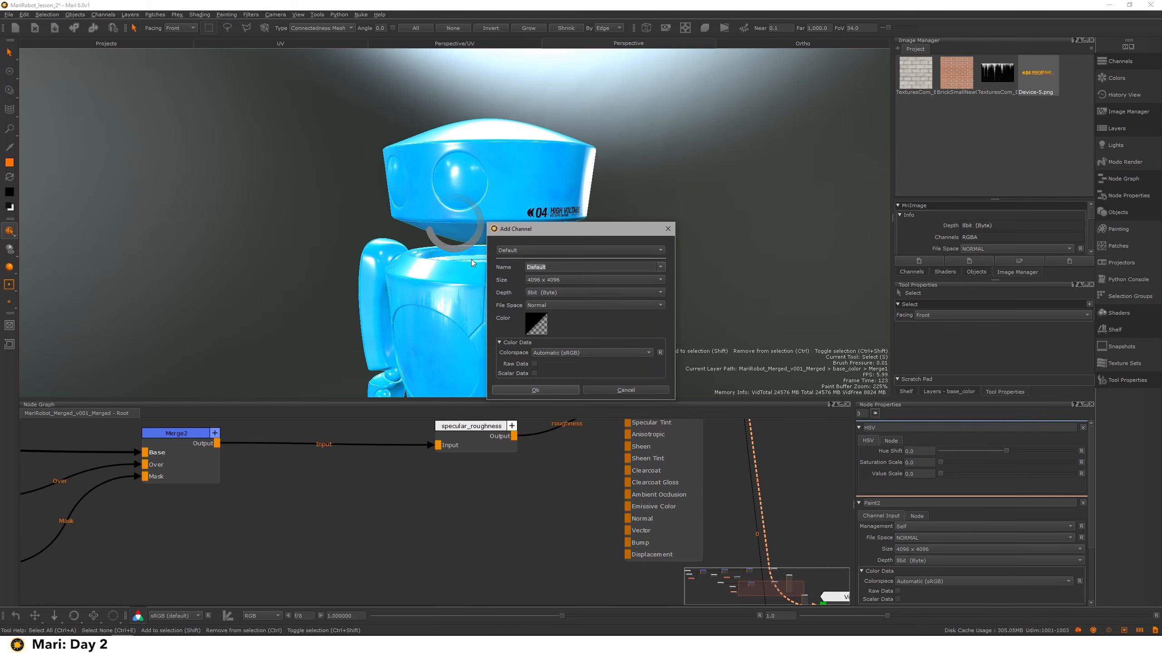
text(bump)
click(534, 373)
click(537, 293)
click(544, 312)
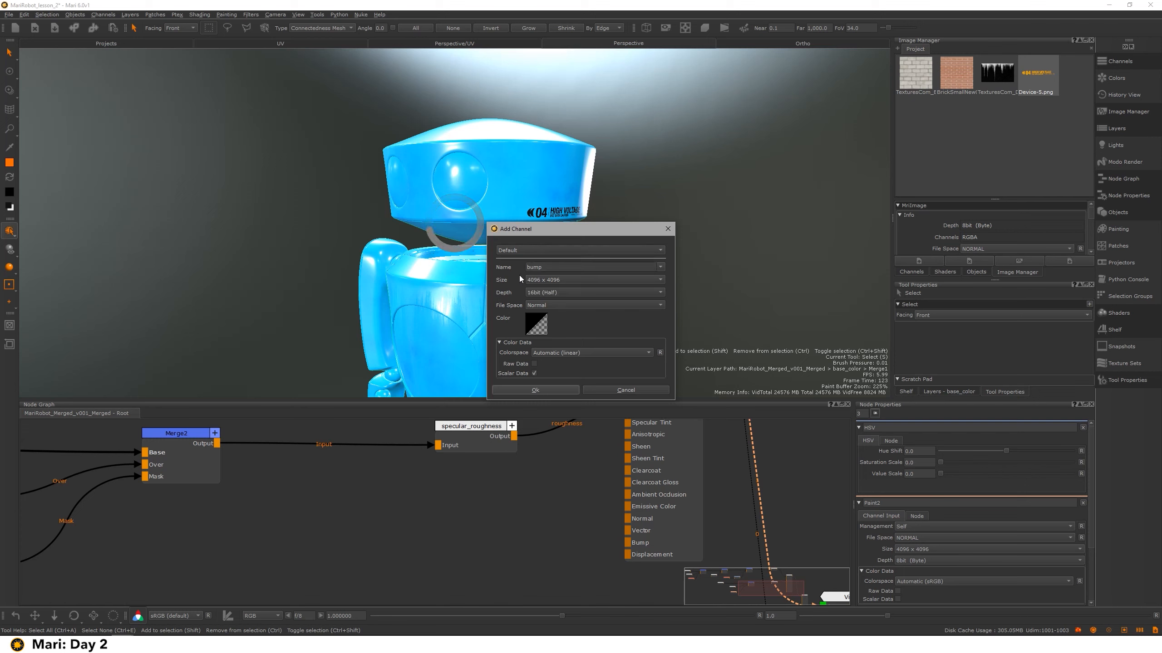
click(526, 389)
drag(542, 521, 672, 506)
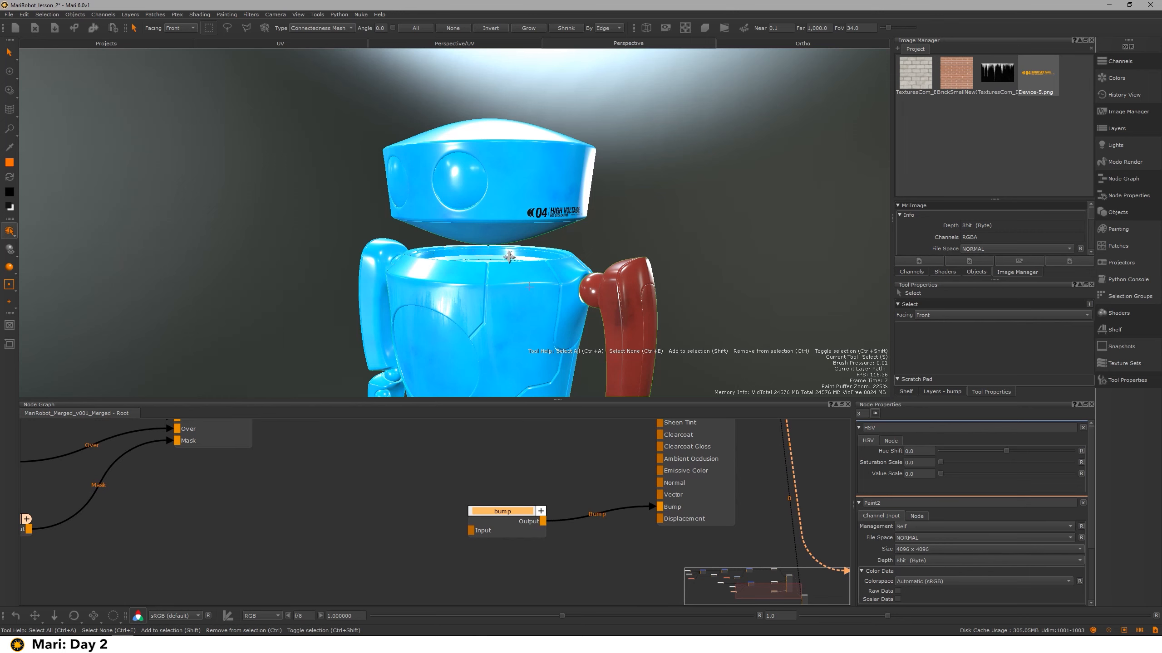
Create a Perlin node and connect its output to the bump channel's input
alt+middle_drag(509, 257, 487, 224)
alt+right_drag(447, 246, 512, 275)
alt+drag(513, 293, 573, 304)
alt+middle_drag(573, 303, 533, 313)
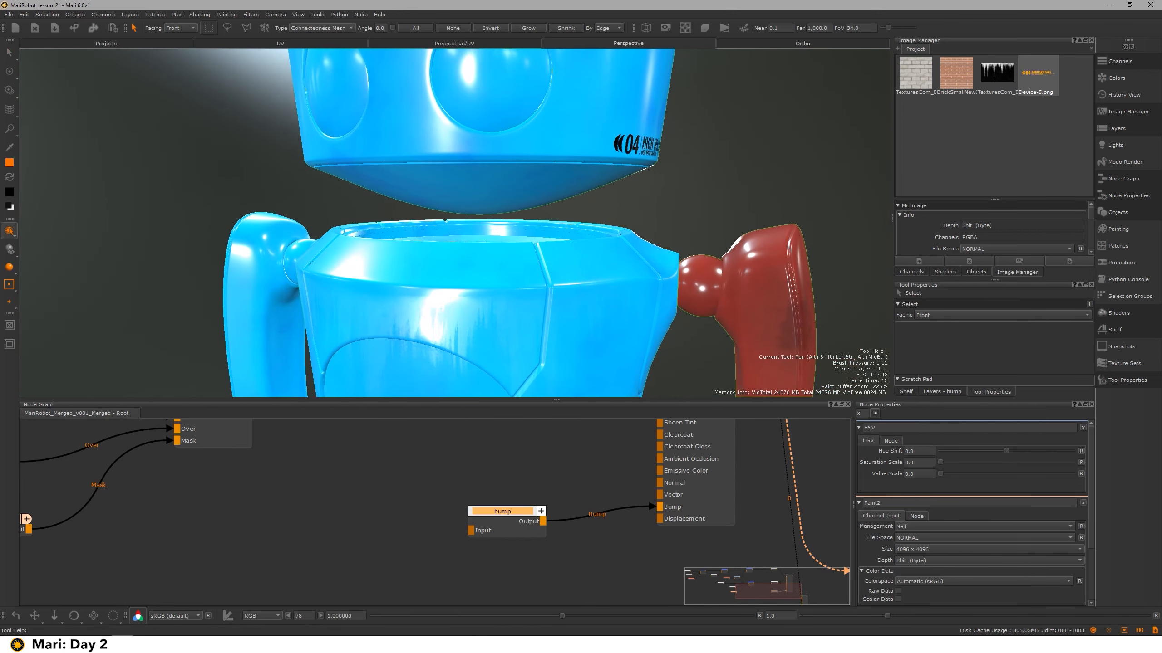
alt+right_drag(533, 313, 497, 336)
key(Tab)
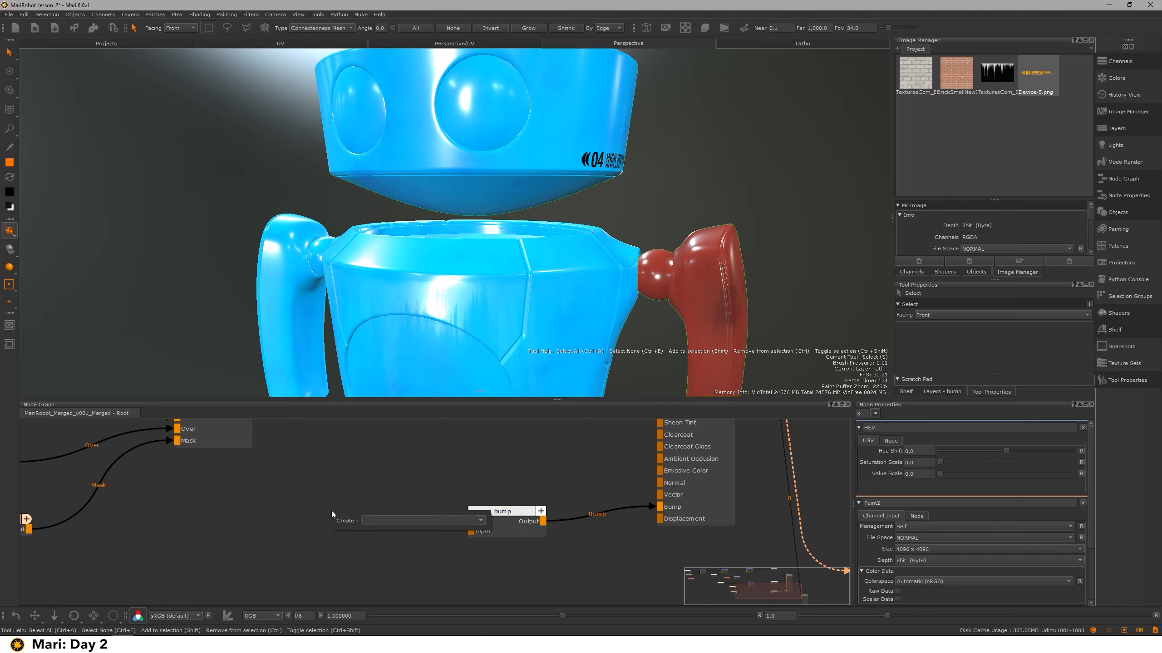
text(perlin)
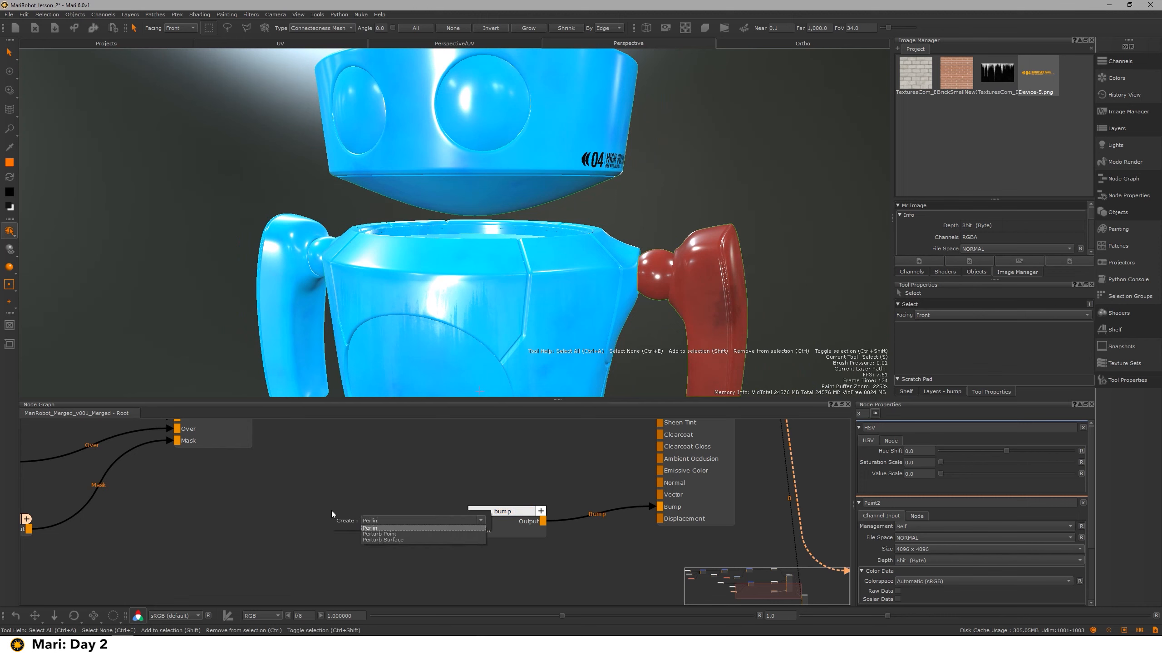
key(Return)
drag(407, 527, 471, 531)
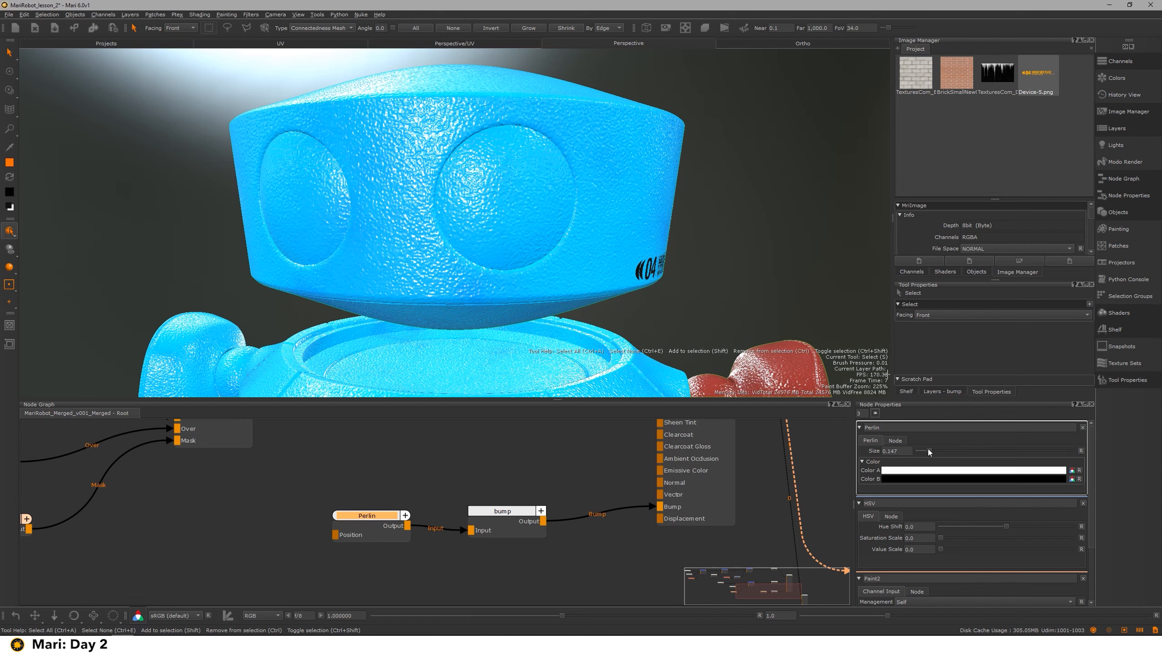
Set the Perlin noise Size to 0.1 and check the bump effect across the robot
drag(928, 449, 924, 447)
alt+drag(595, 206, 473, 226)
scroll(510, 200, down, 5)
mouse_move(511, 200)
alt+mouse_down()
mouse_move(414, 189)
mouse_move(508, 198)
mouse_move(513, 210)
alt+mouse_up()
scroll(508, 198, up, 3)
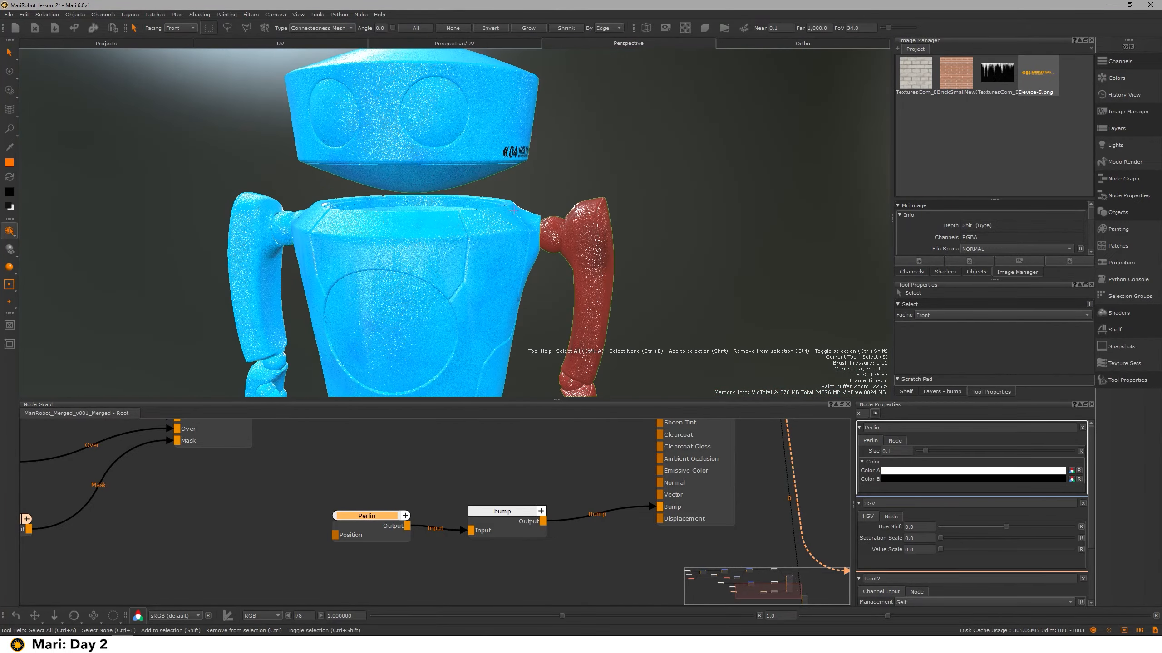
Insert a Merge node between the Perlin node and the bump channel, with the Perlin feeding its Over input
middle_drag(519, 462, 691, 468)
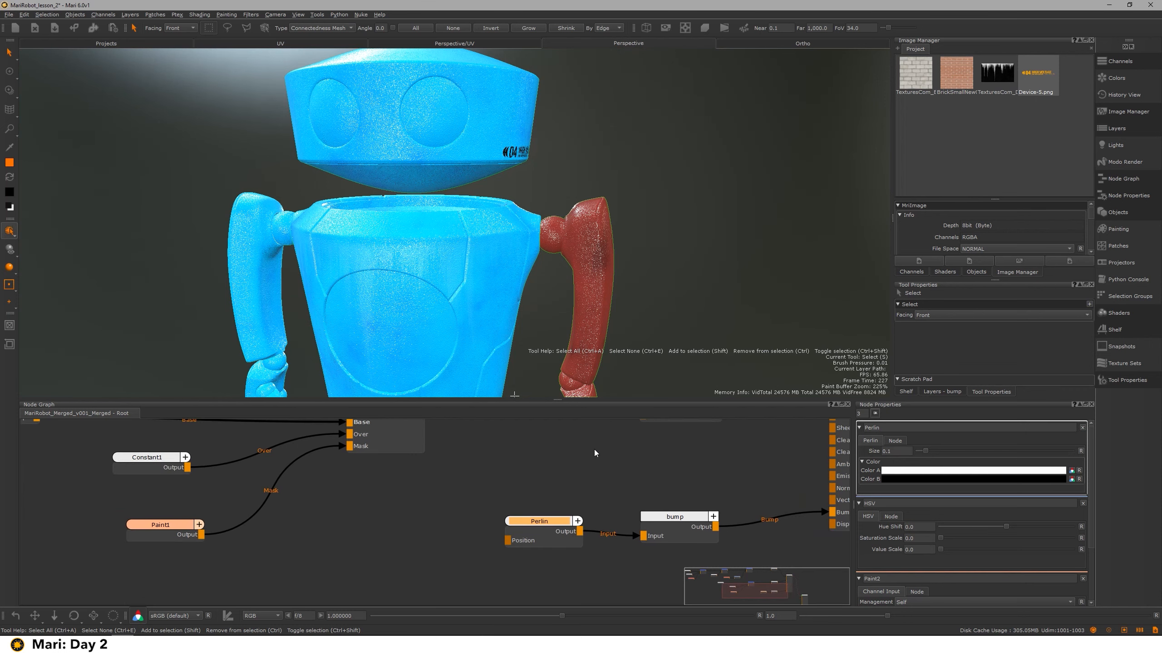
drag(511, 534, 362, 550)
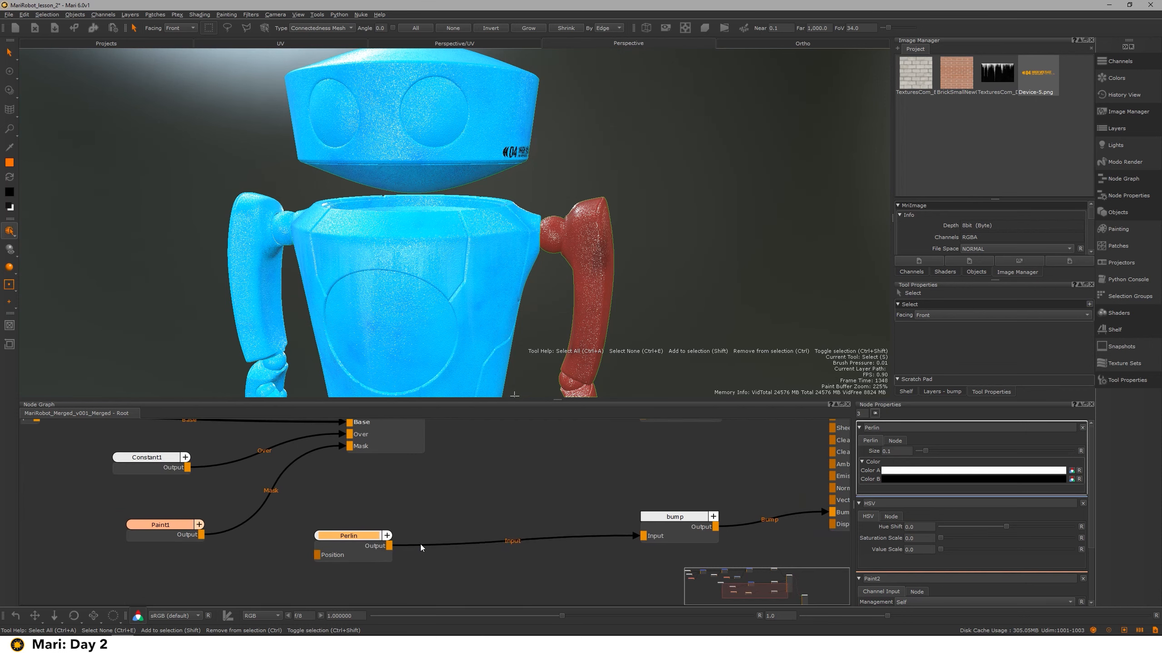
key(m)
drag(508, 543, 556, 542)
middle_drag(556, 542, 595, 475)
drag(388, 468, 387, 525)
drag(539, 476, 546, 487)
Add a Constant node with value 0.5 and connect it to the Base input of the bump Merge node
click(439, 475)
key(Tab)
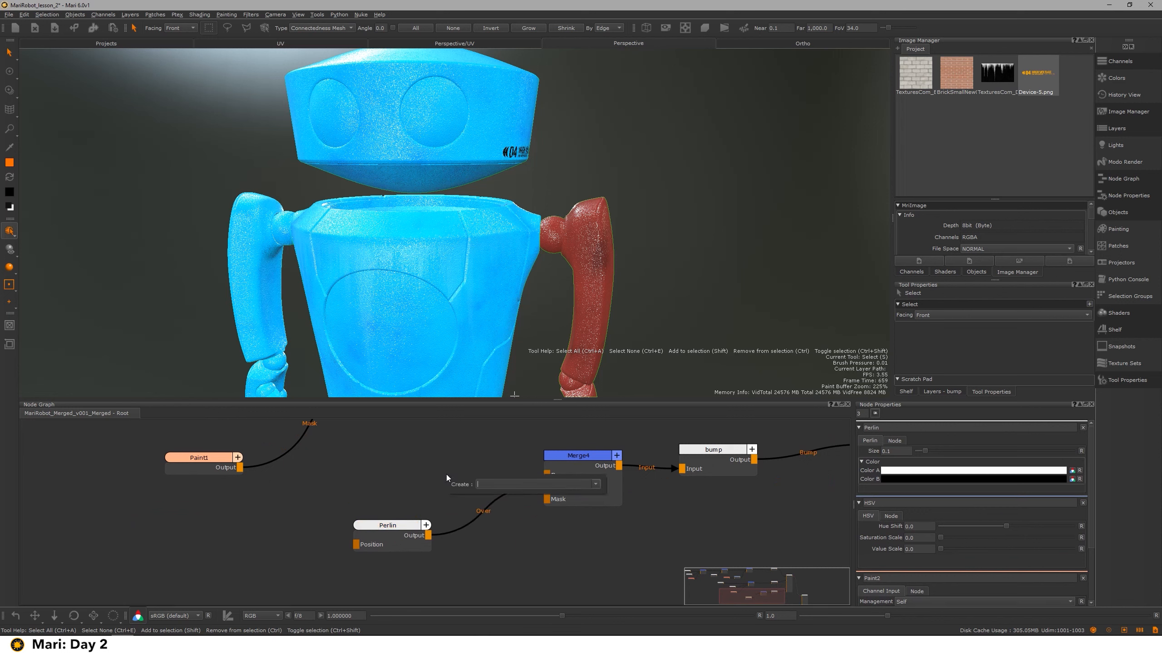
text(constant)
key(Return)
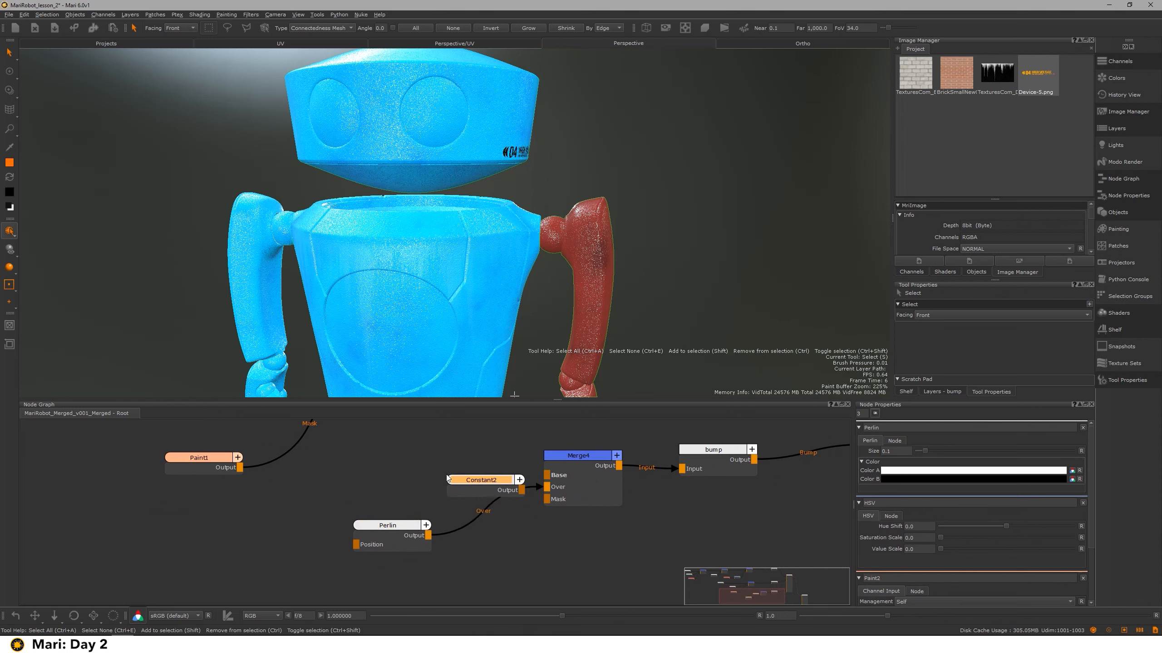
drag(486, 489, 380, 483)
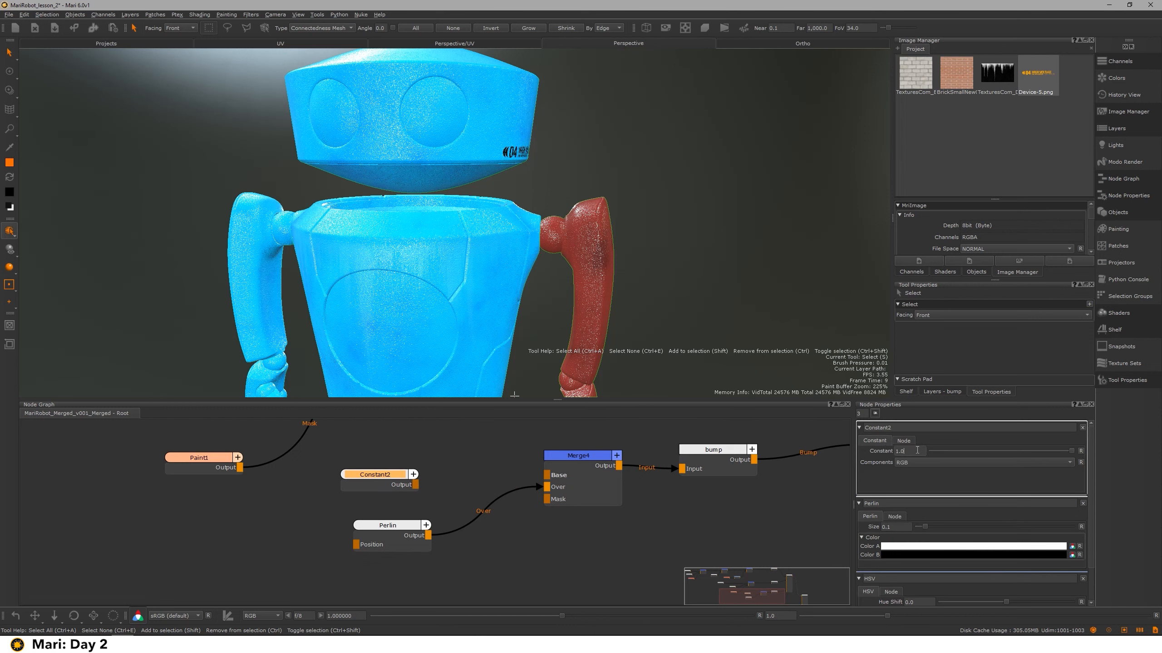
text(0.5)
drag(361, 486, 574, 479)
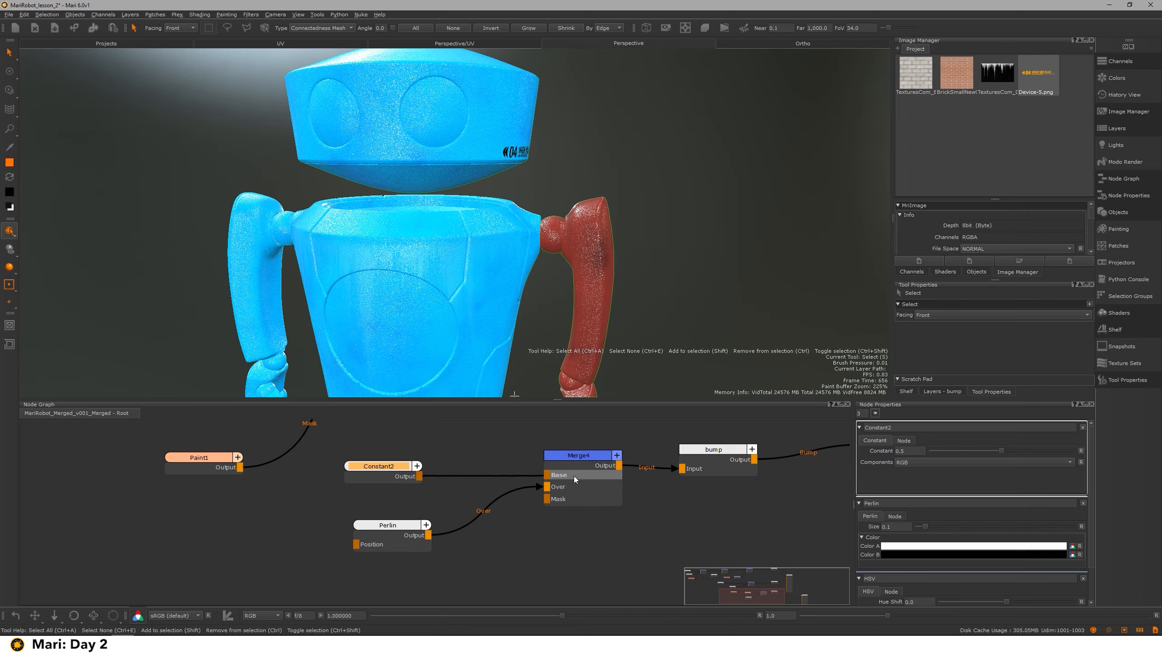
Preview the bump channel on the robot's head while lowering the Merge Amount to 0.0 and returning it to 1.0
click(589, 456)
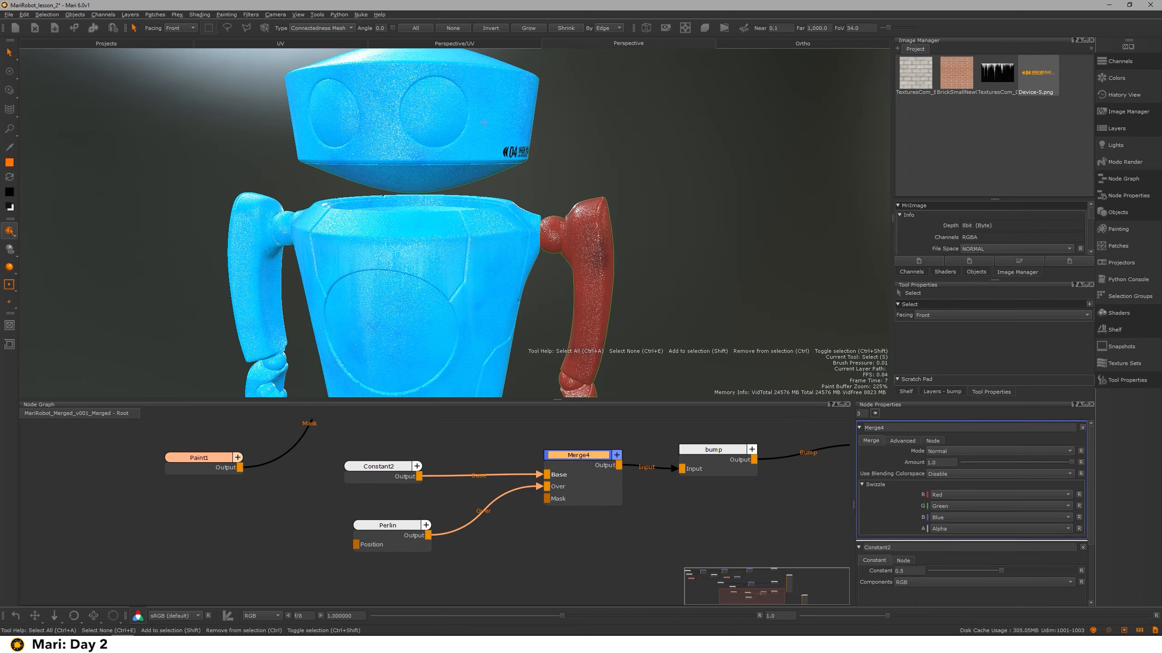
alt+middle_drag(442, 152, 407, 271)
alt+right_drag(407, 271, 593, 288)
alt+drag(594, 287, 471, 362)
alt+middle_drag(471, 362, 691, 394)
middle_drag(614, 430, 555, 442)
drag(535, 474, 533, 476)
key(1)
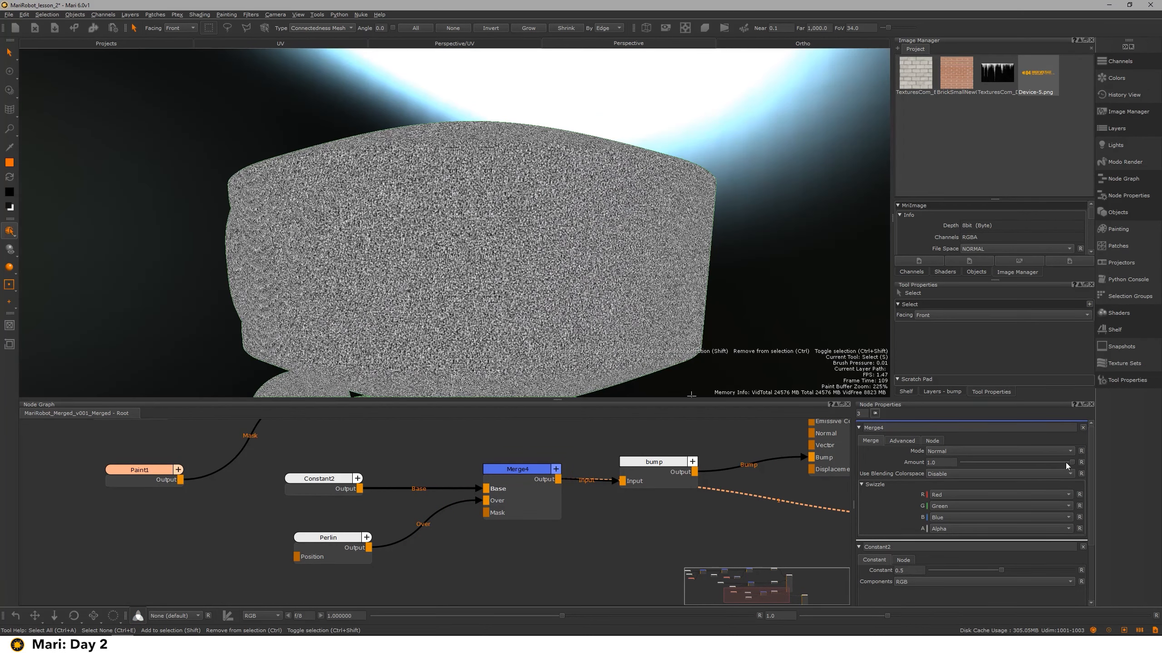
drag(1068, 464, 959, 462)
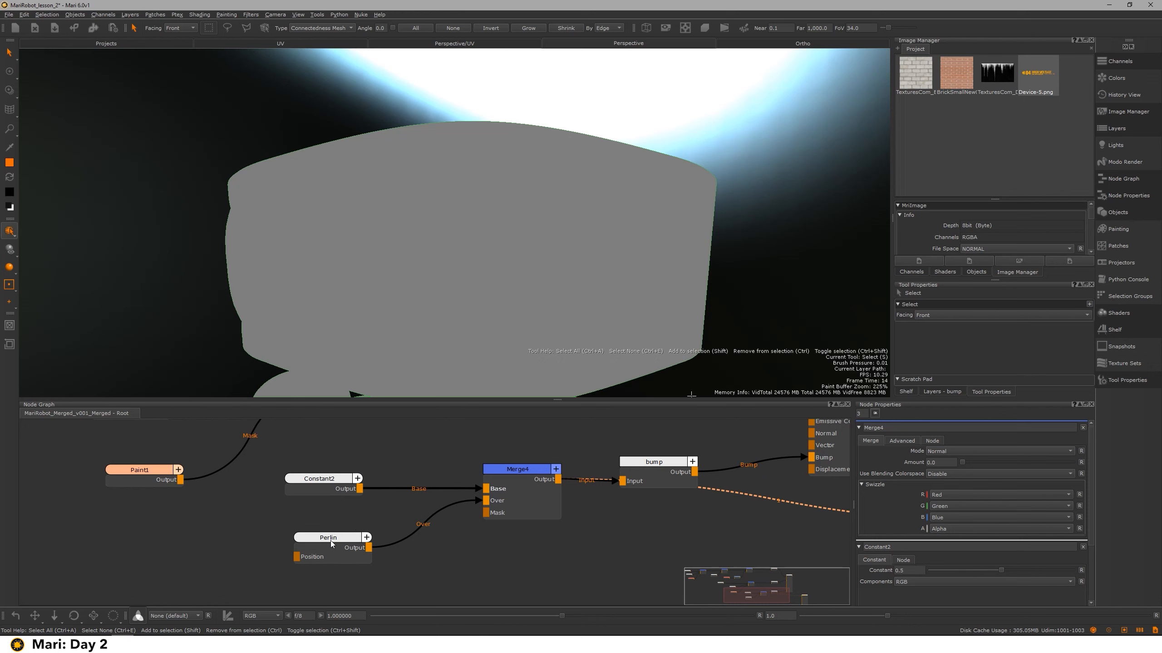
drag(961, 462, 1145, 471)
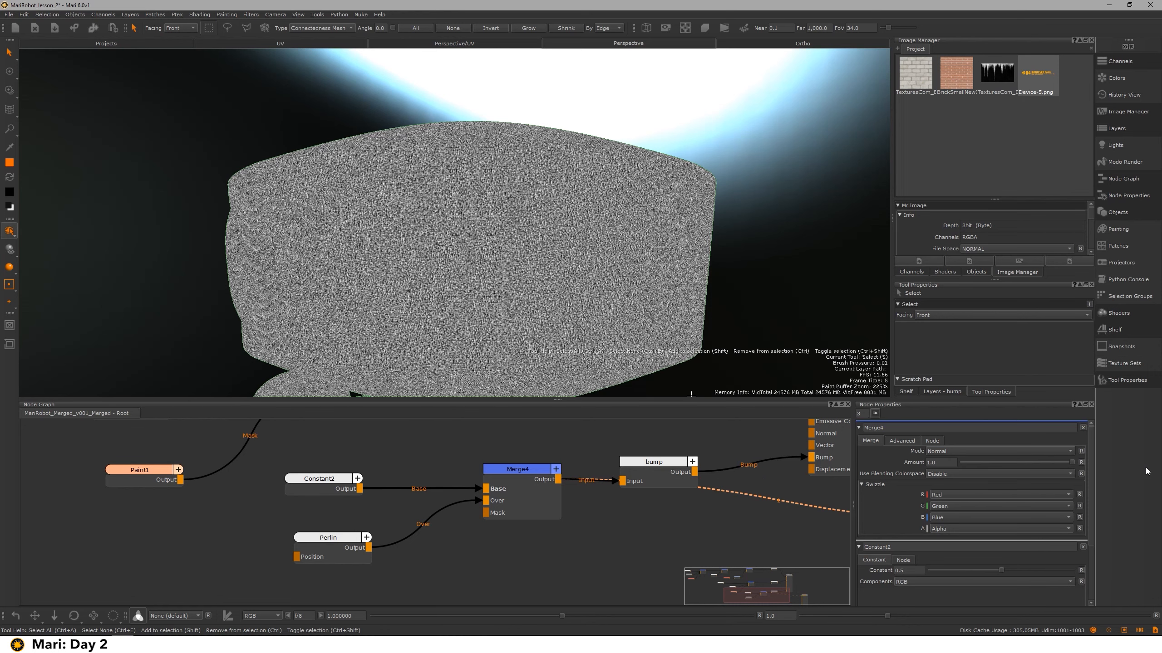
Display the Principled BRDF shader on the robot again and reduce the bump Merge node's Amount to about 0.107
scroll(747, 450, down, 2)
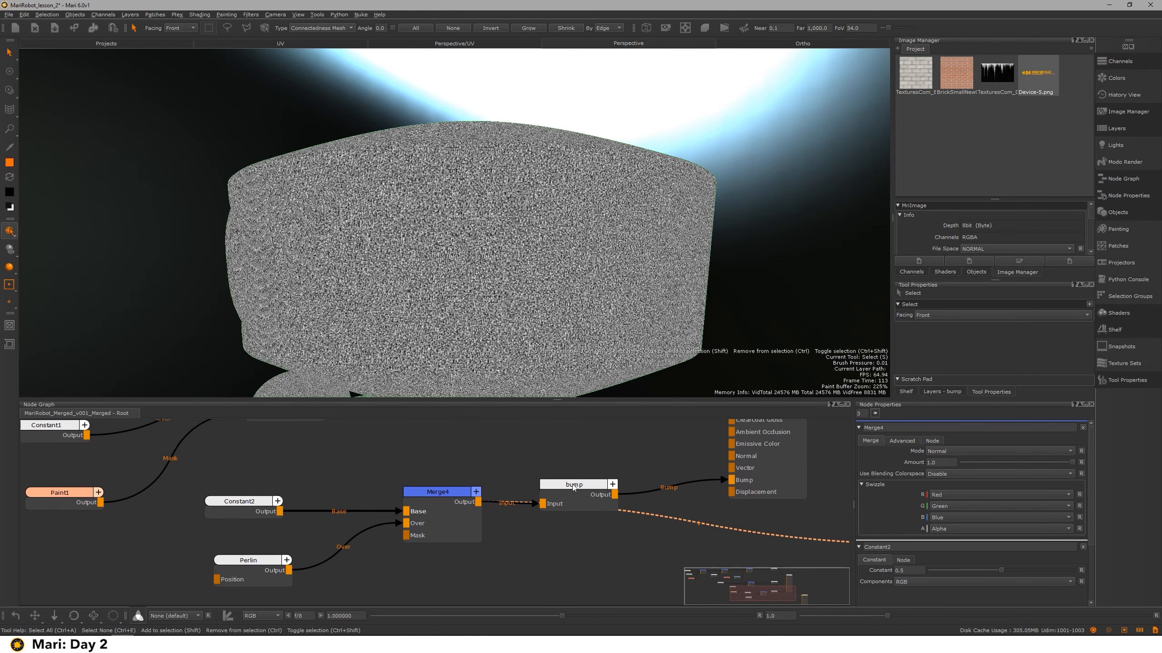
middle_drag(676, 465, 647, 488)
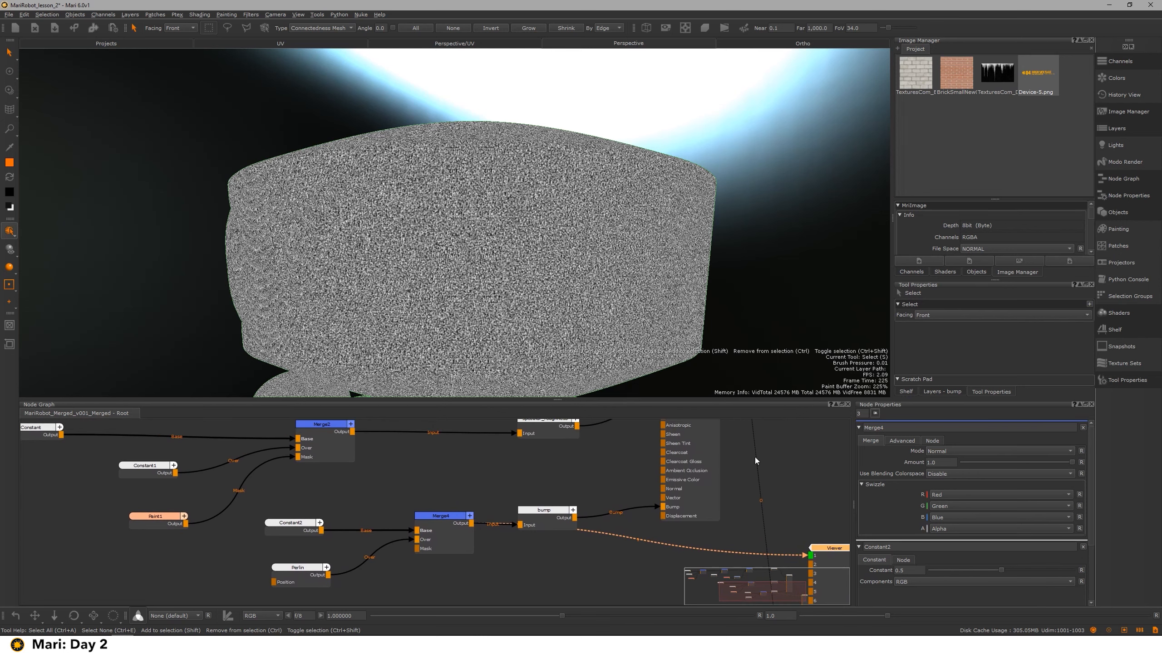
middle_drag(717, 462, 706, 489)
key(1)
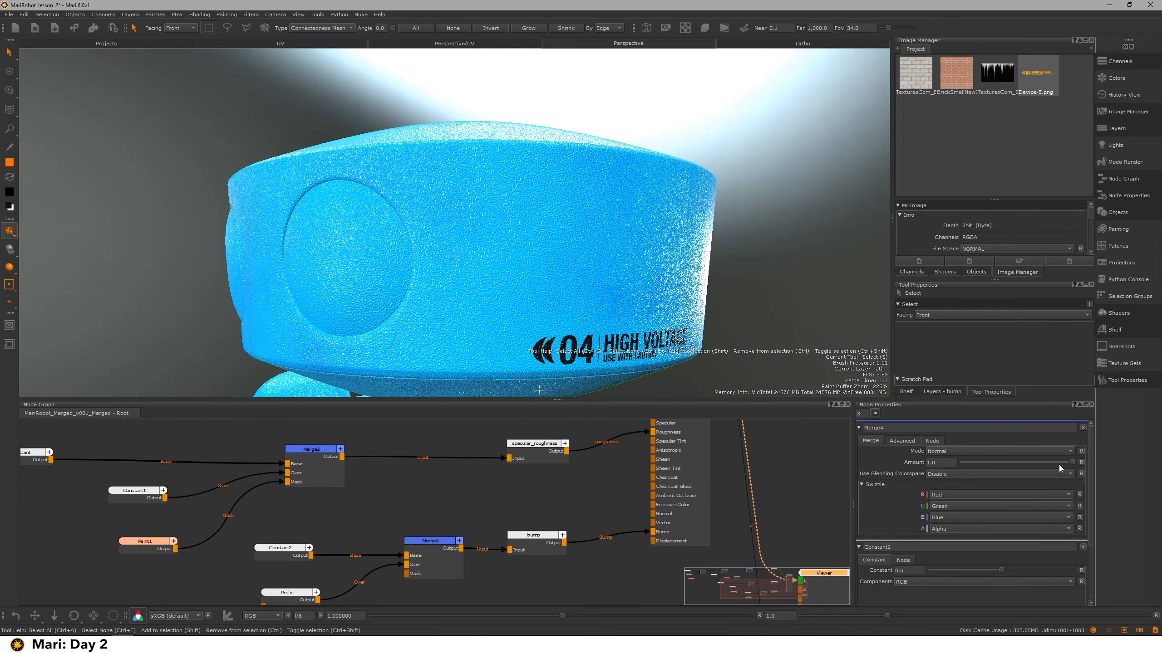
drag(1069, 462, 972, 459)
alt+right_drag(487, 223, 425, 227)
alt+drag(471, 222, 583, 202)
alt+middle_drag(583, 201, 544, 123)
alt+right_drag(544, 123, 393, 151)
alt+drag(393, 151, 332, 186)
Try a larger Size on the Perlin node, and undo the change
click(285, 592)
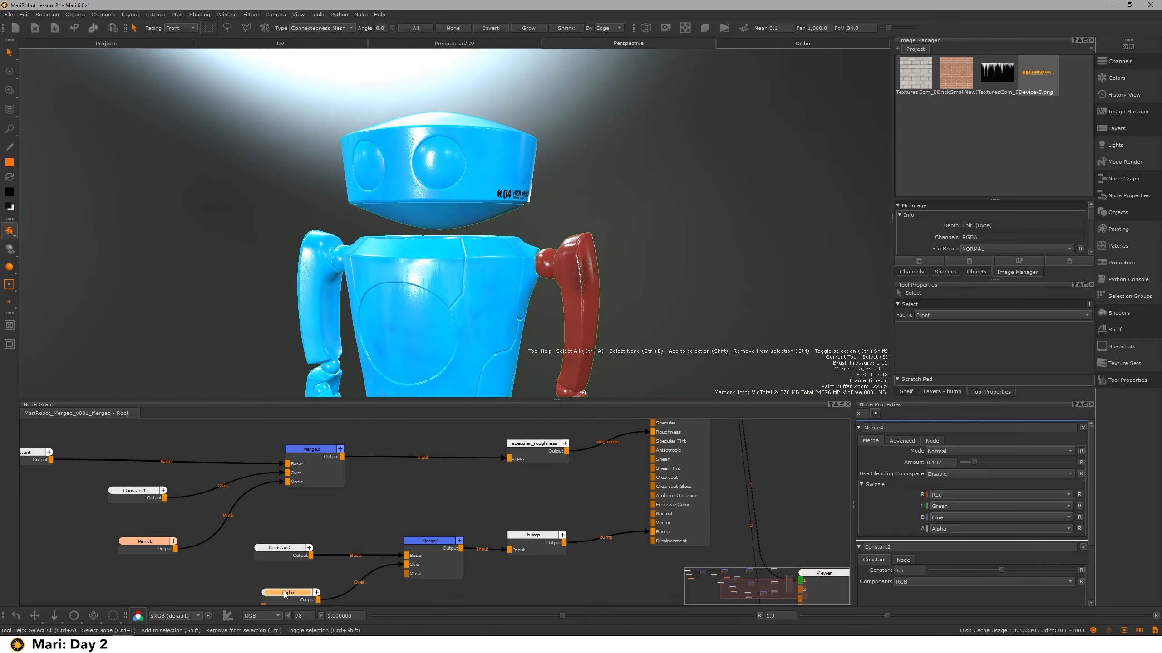
drag(926, 452, 932, 451)
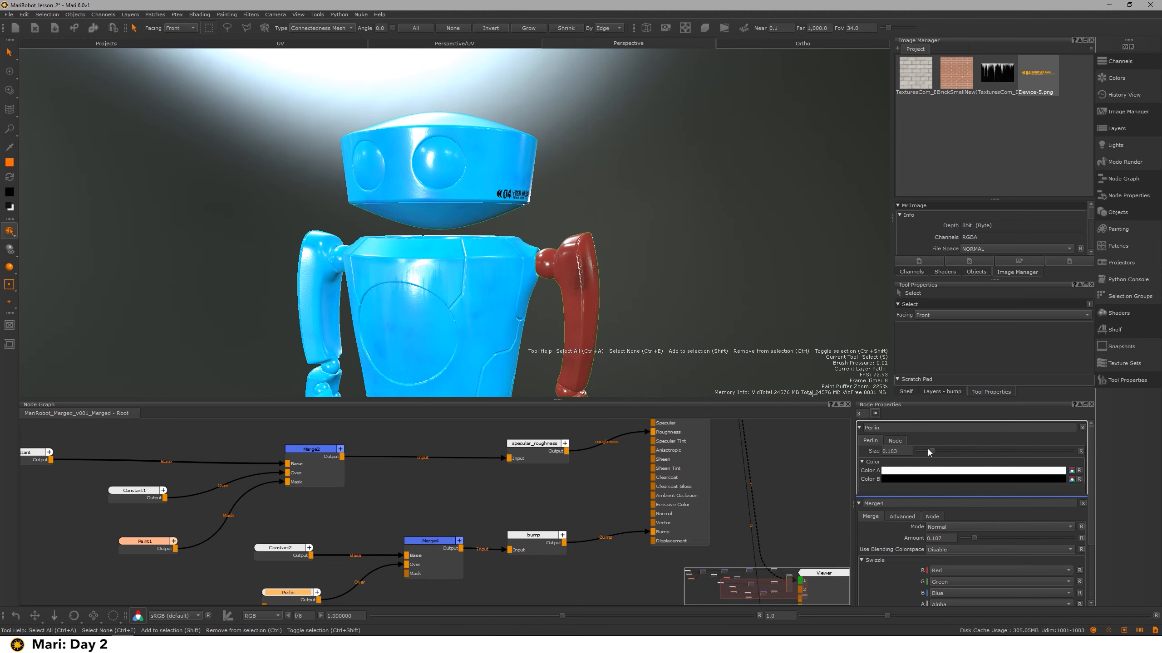
key(ctrl+z)
Examine the robot's subtle surface bump from several angles, along with the complete node network
alt+right_drag(513, 226, 510, 188)
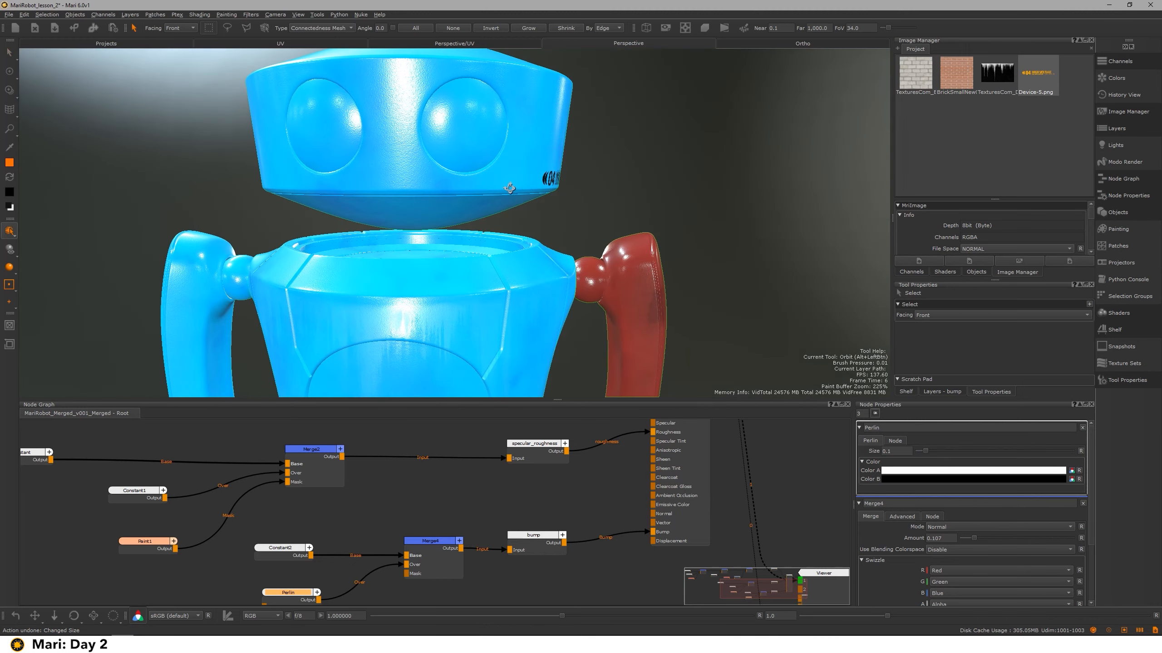
scroll(553, 488, down, 2)
middle_drag(593, 502, 576, 506)
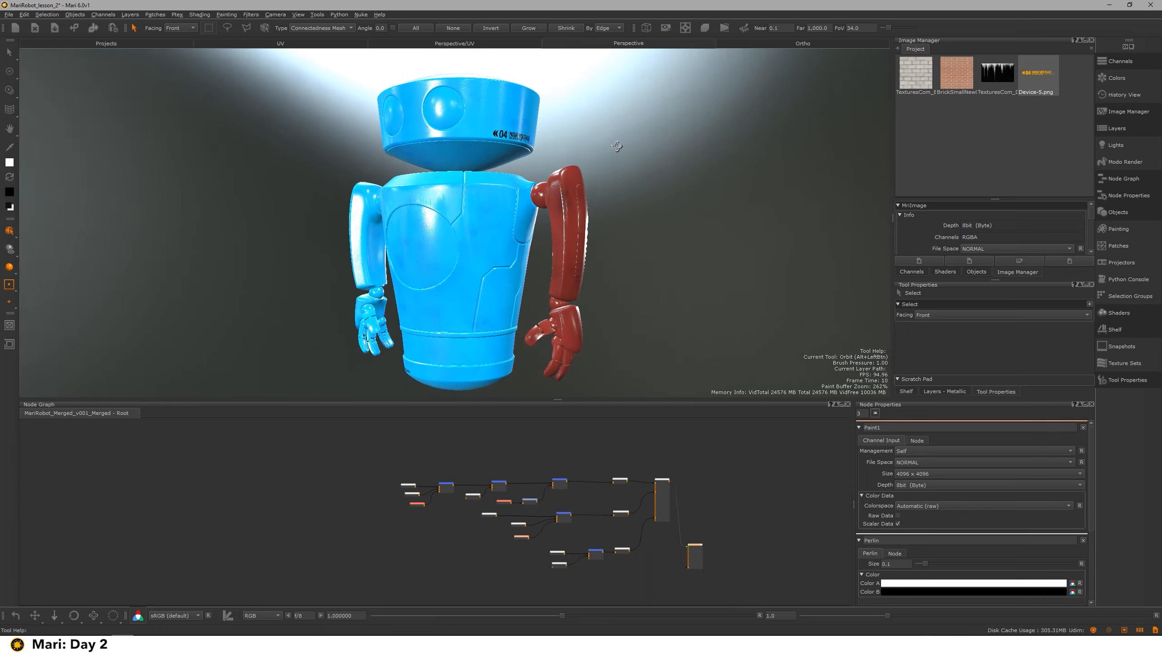
alt+drag(670, 148, 526, 165)
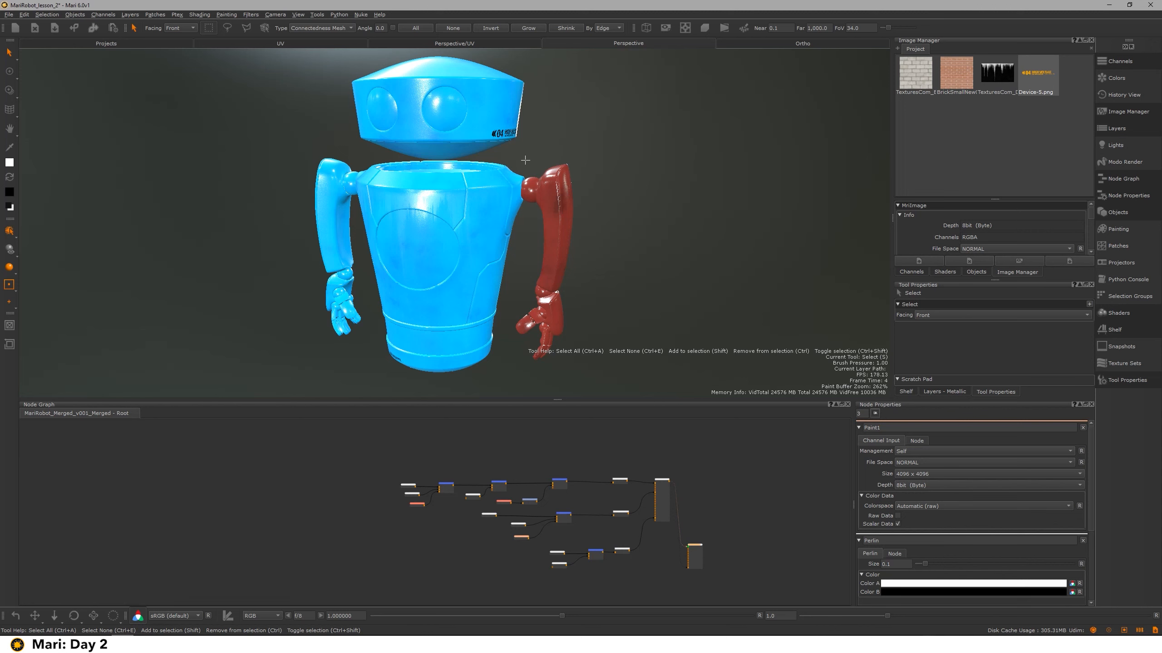
middle_drag(459, 215, 563, 222)
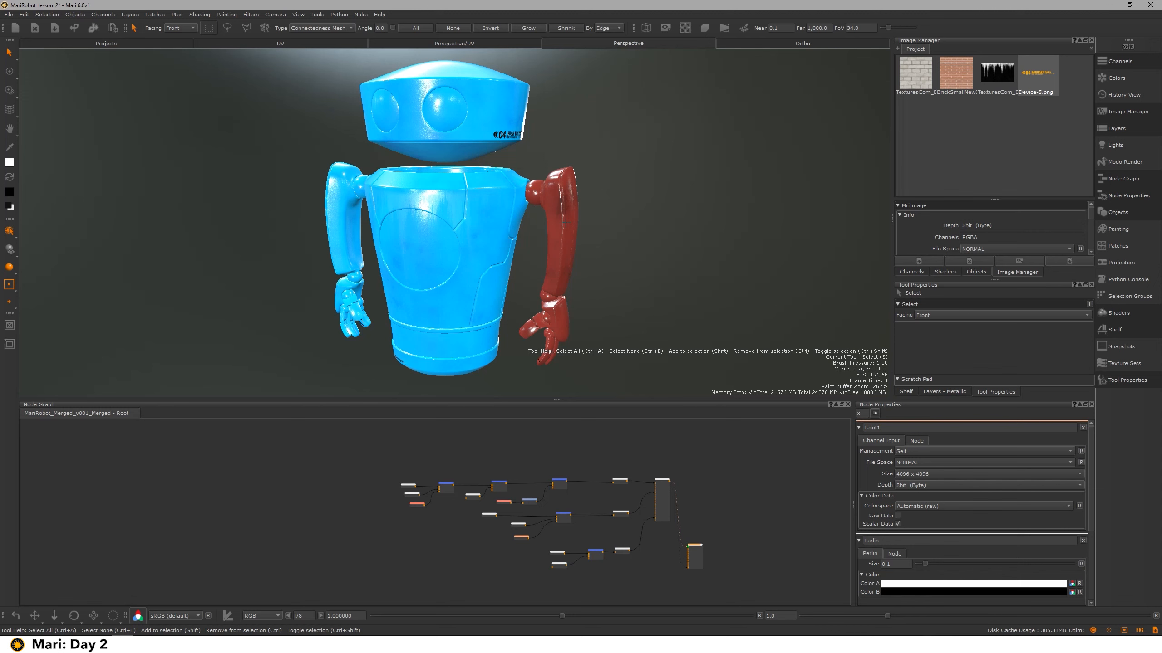
middle_drag(580, 228, 517, 282)
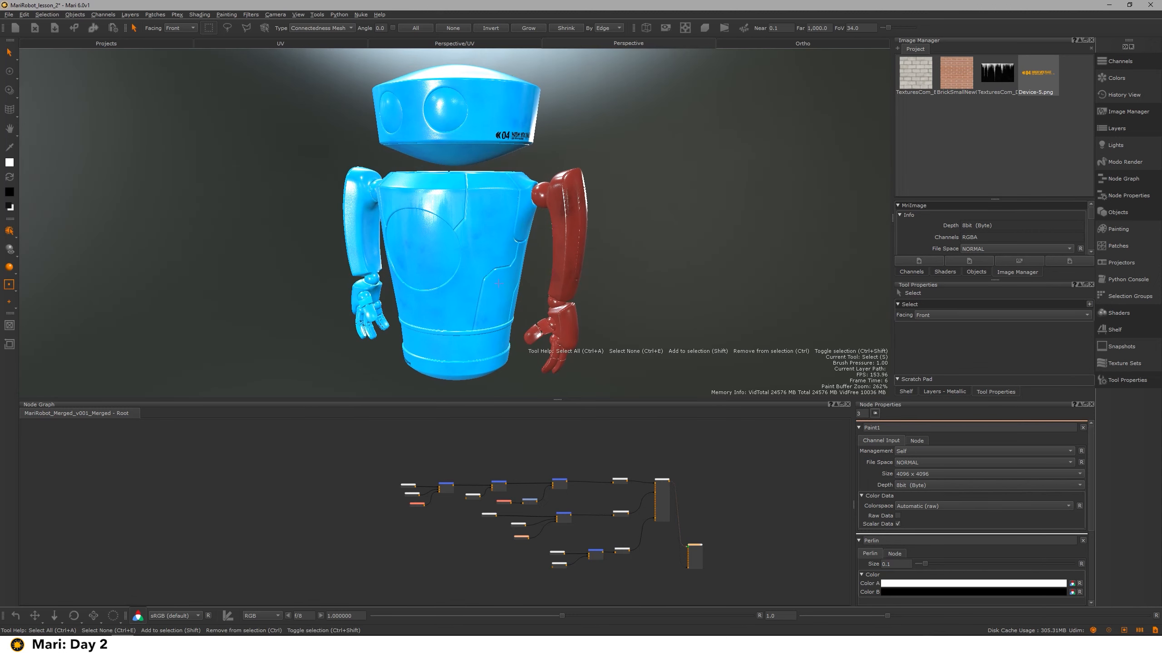